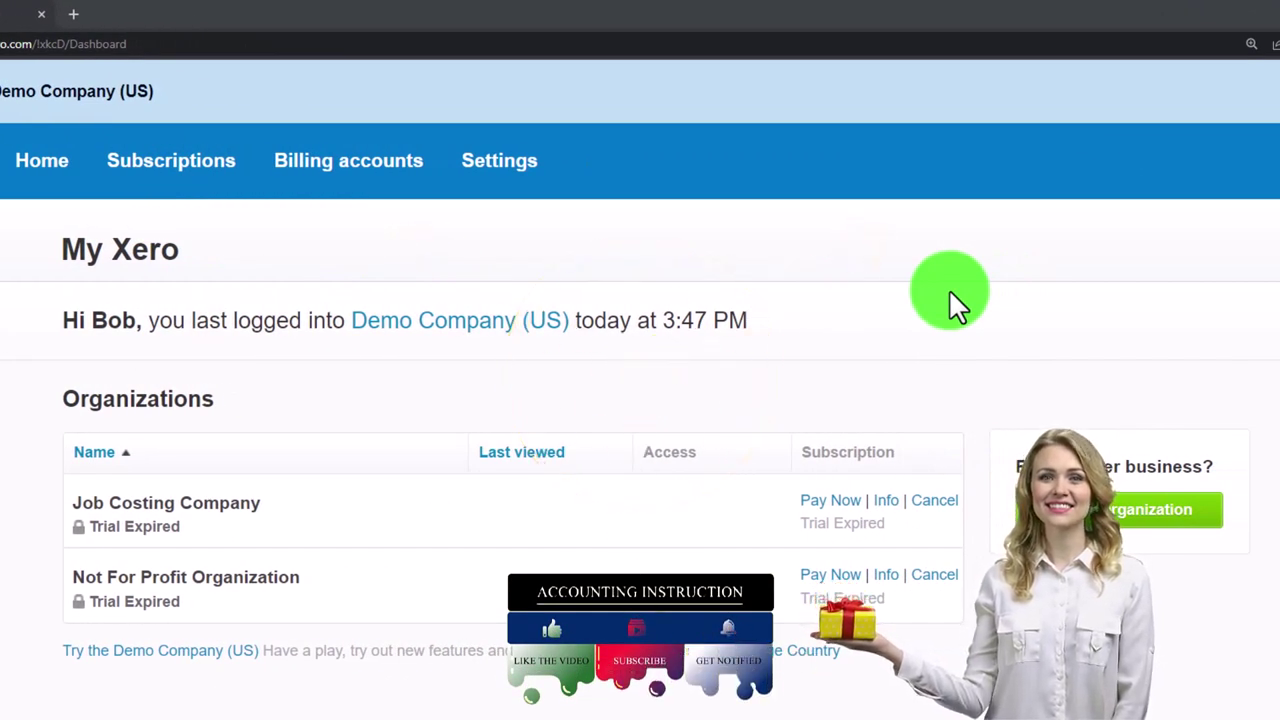
Zoom the browser to 110% and reset the Demo Company (US) demo data.
key("ctrl+plus")
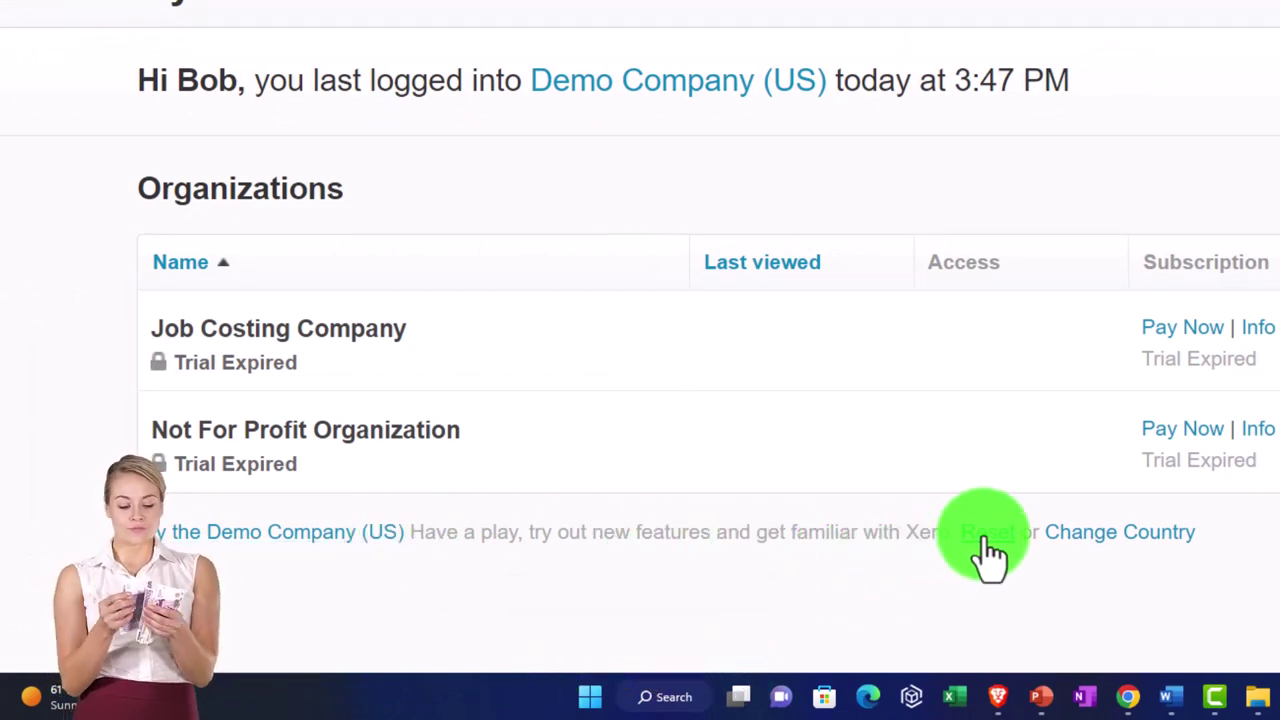
left_click(987, 535)
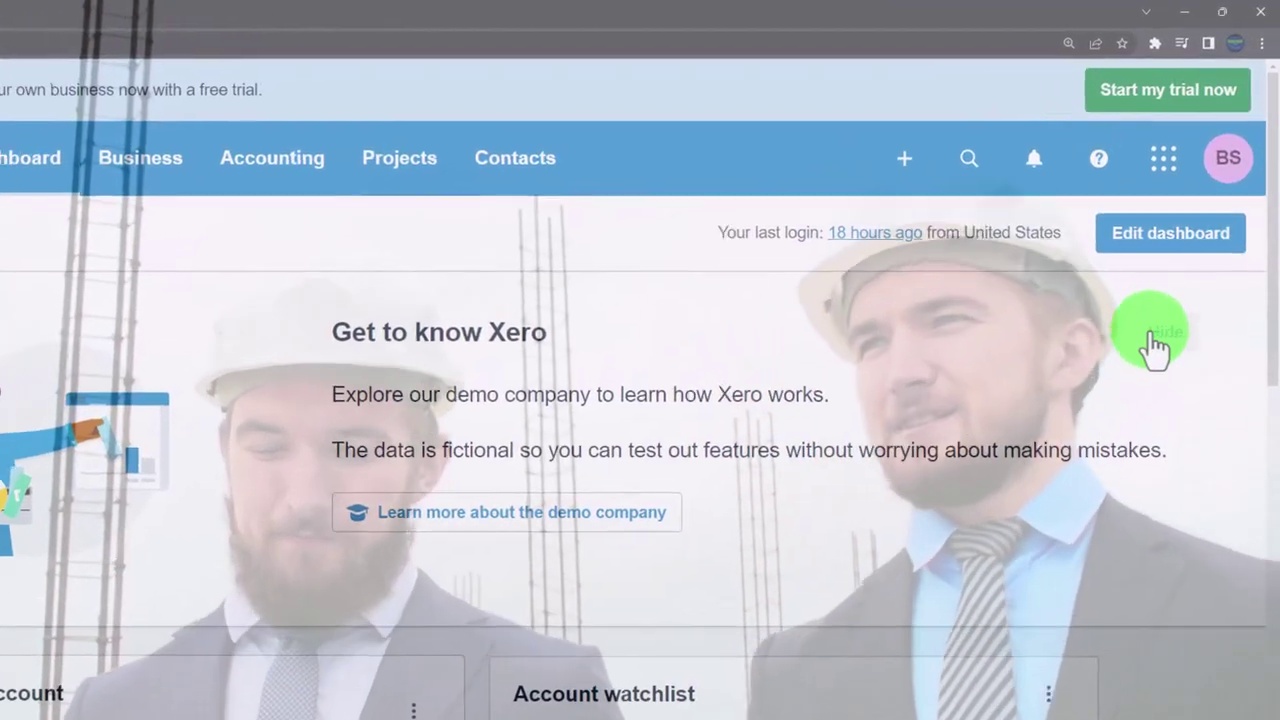
Hide the Get to know Xero panel and duplicate the dashboard tab twice.
left_click(1182, 281)
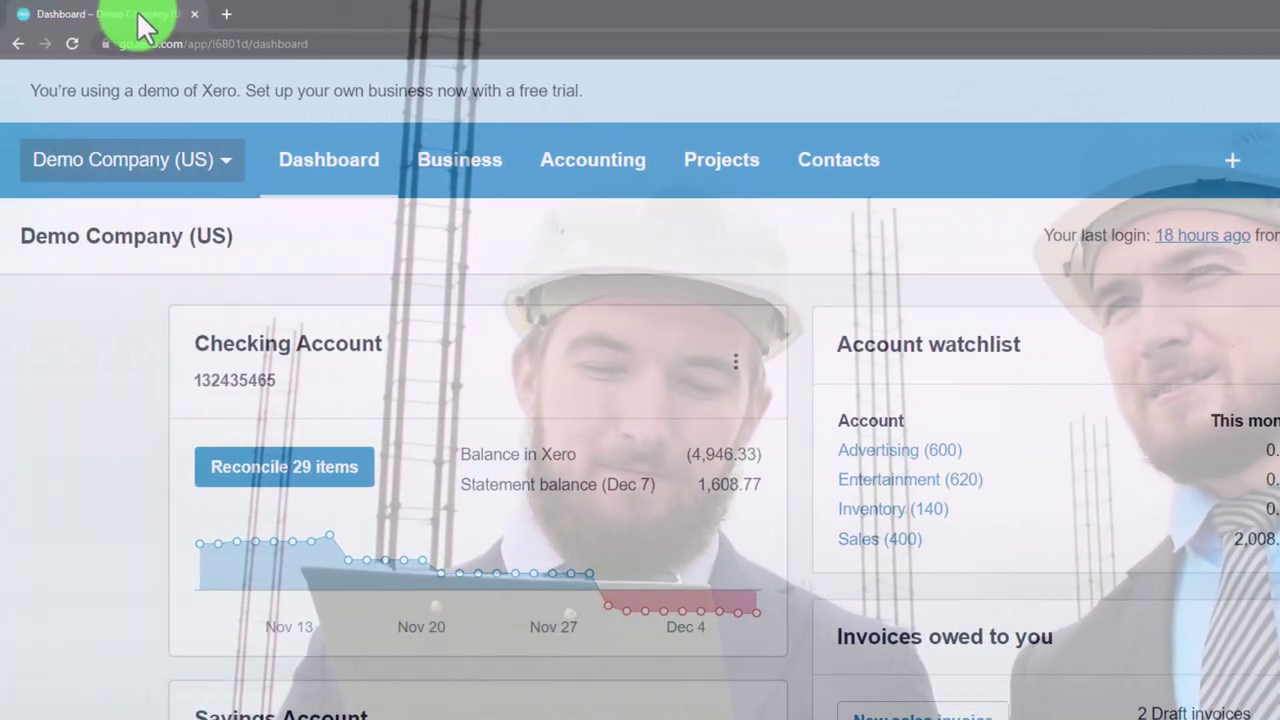
right_click(137, 25)
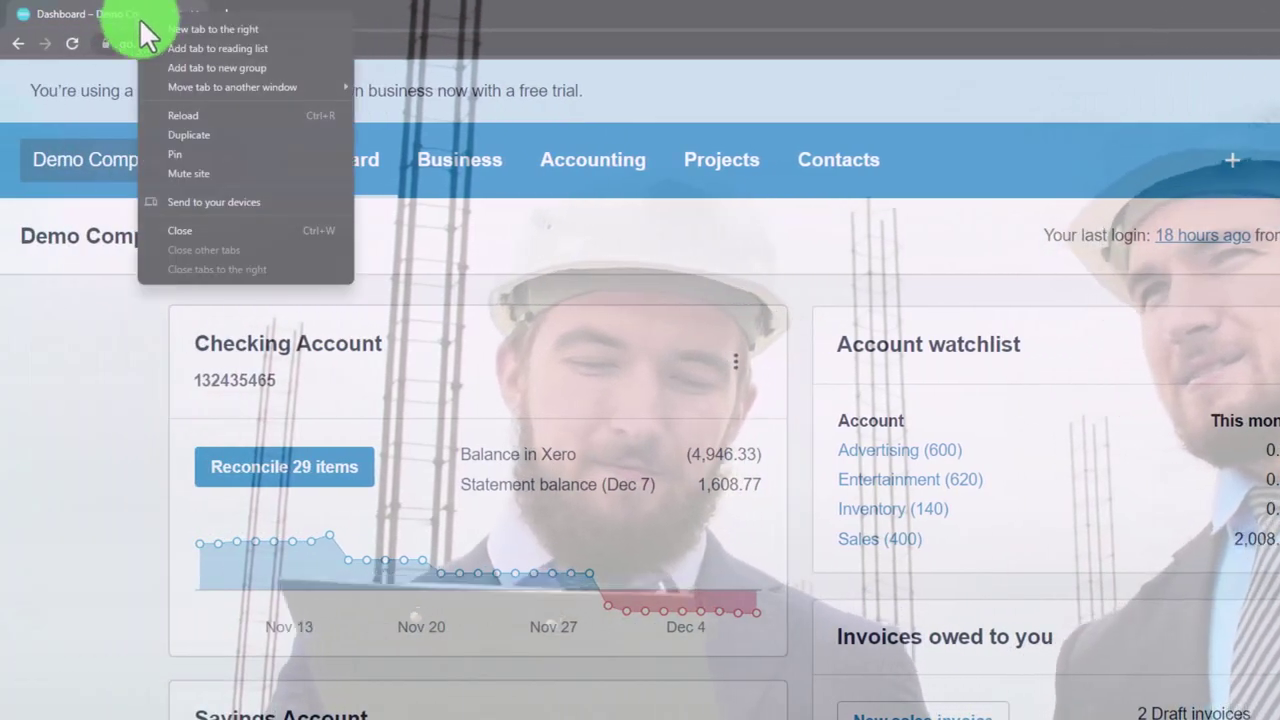
left_click(194, 132)
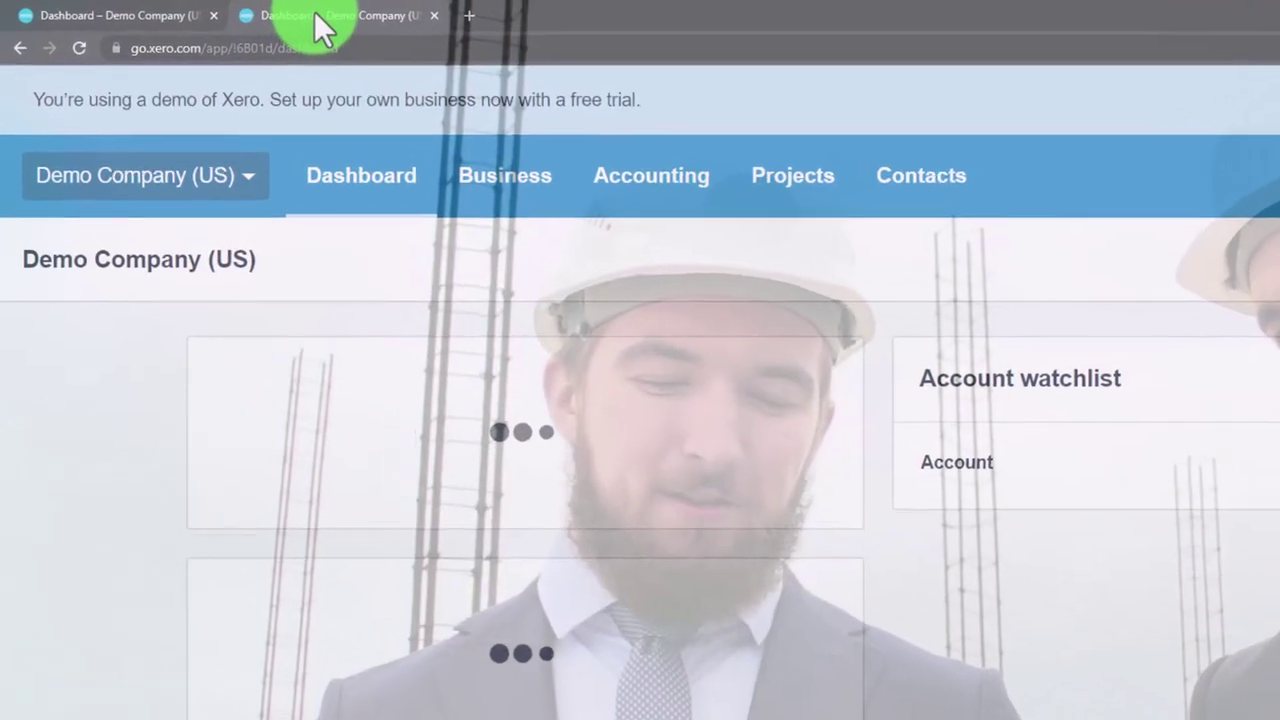
right_click(288, 17)
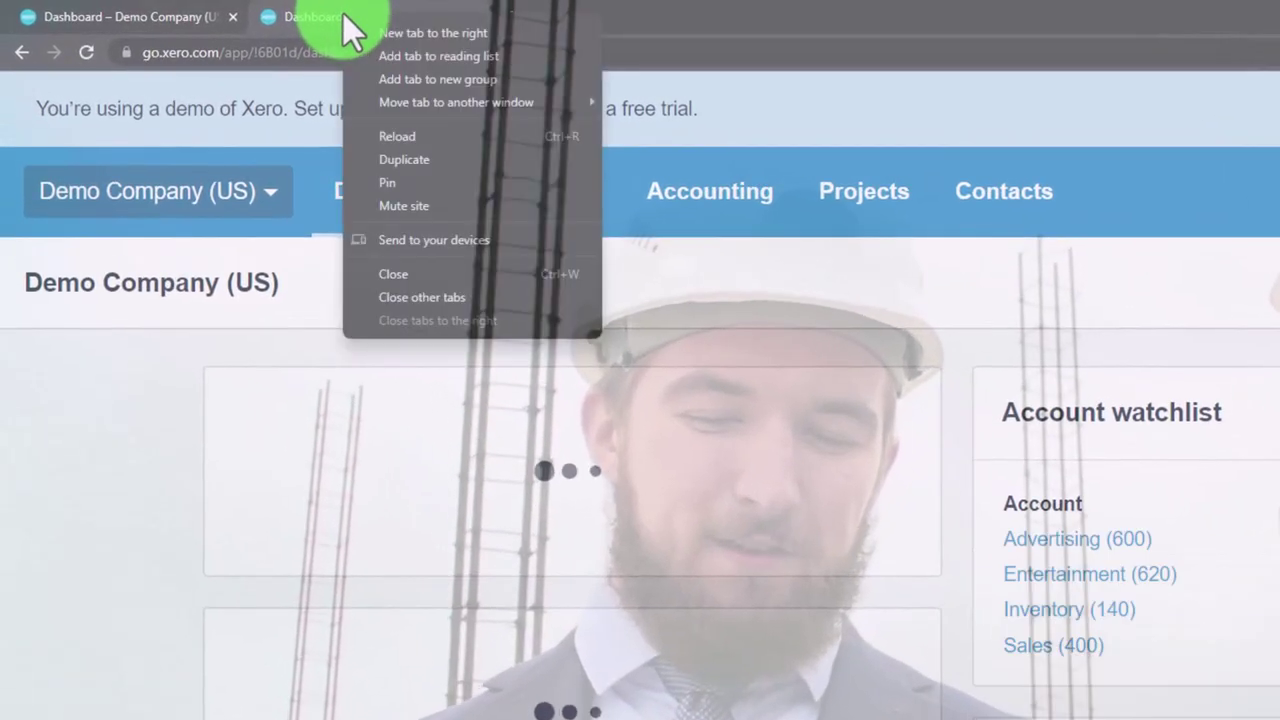
left_click(400, 160)
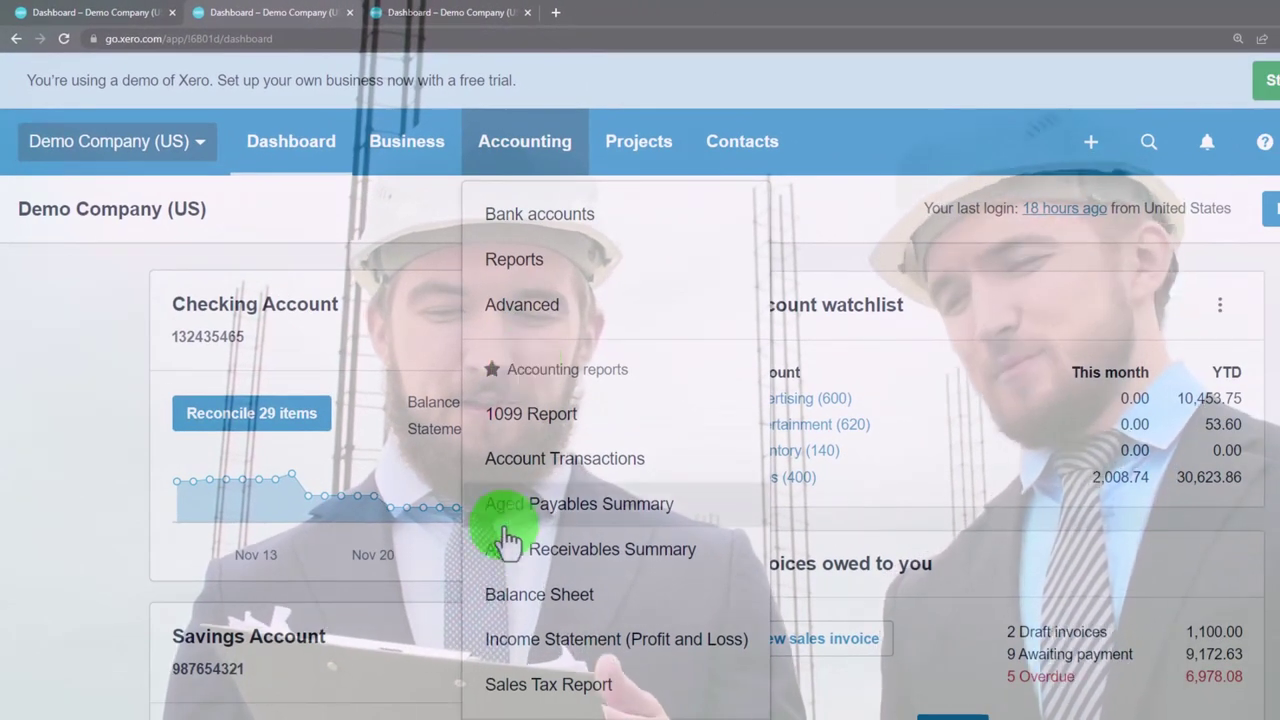
Load the Balance Sheet in tab two and the Income Statement (Profit and Loss) in tab three, then return to the Balance Sheet.
left_click(627, 600)
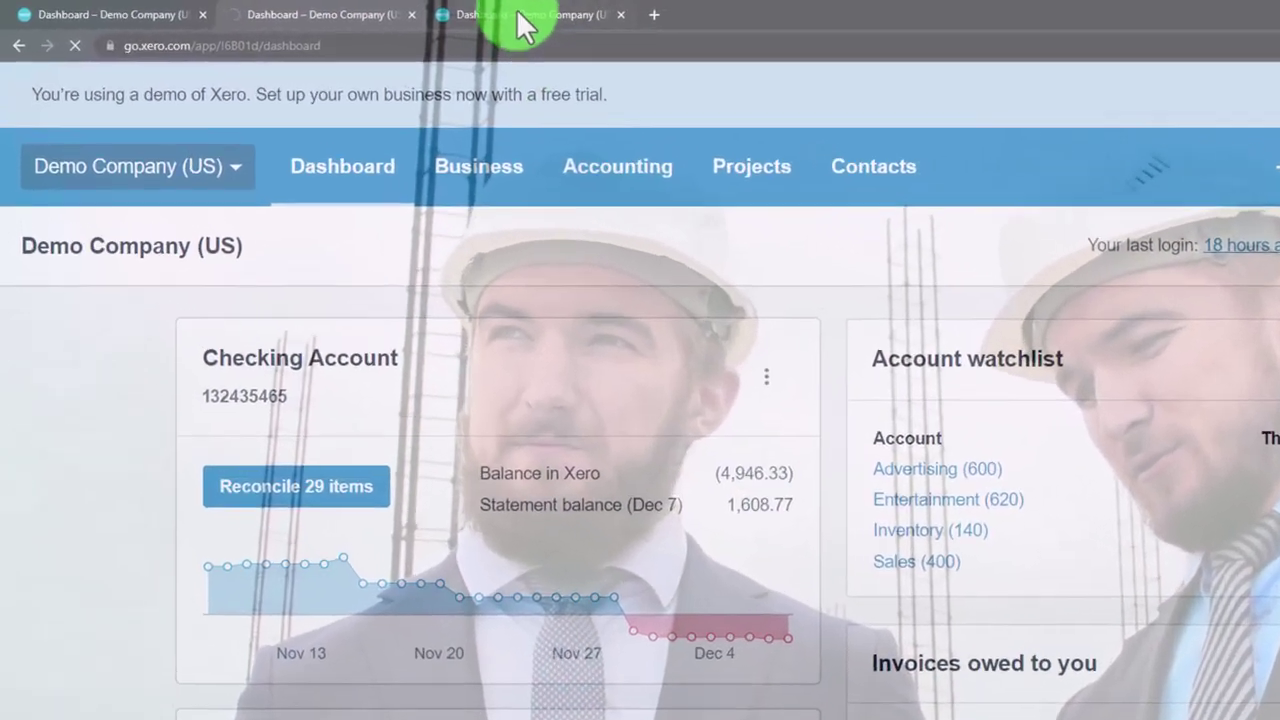
left_click(440, 12)
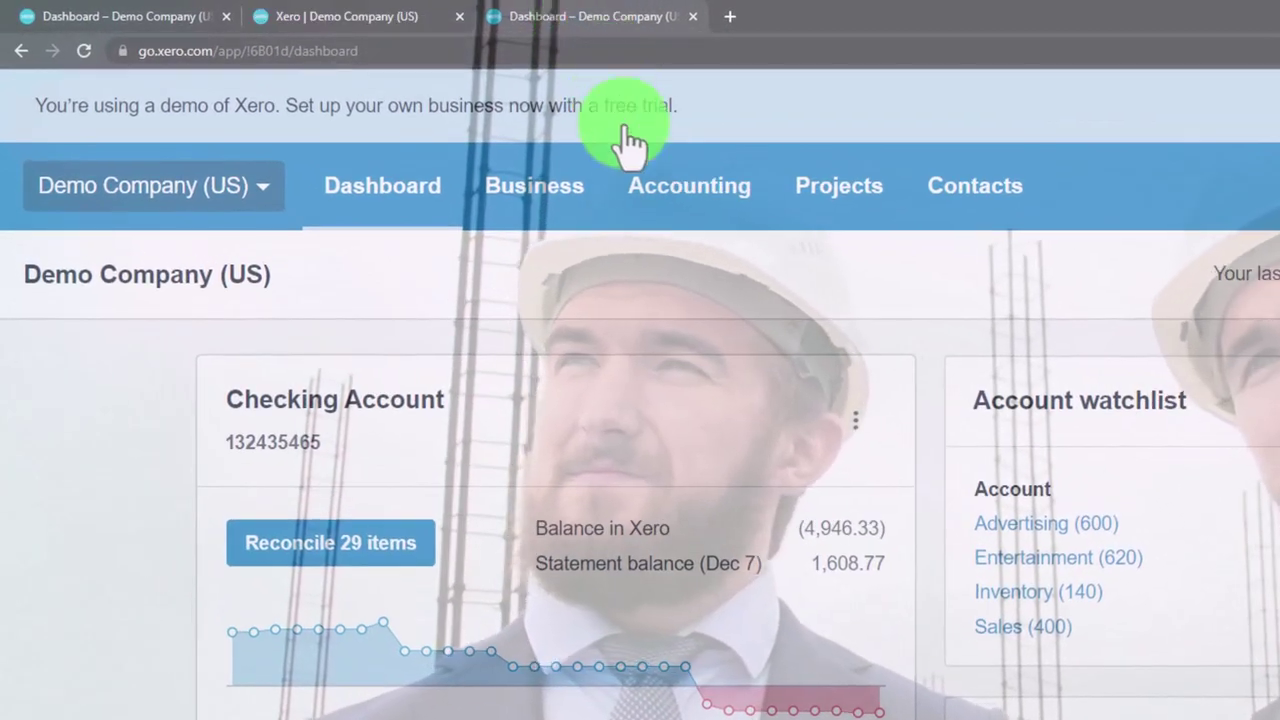
left_click(650, 190)
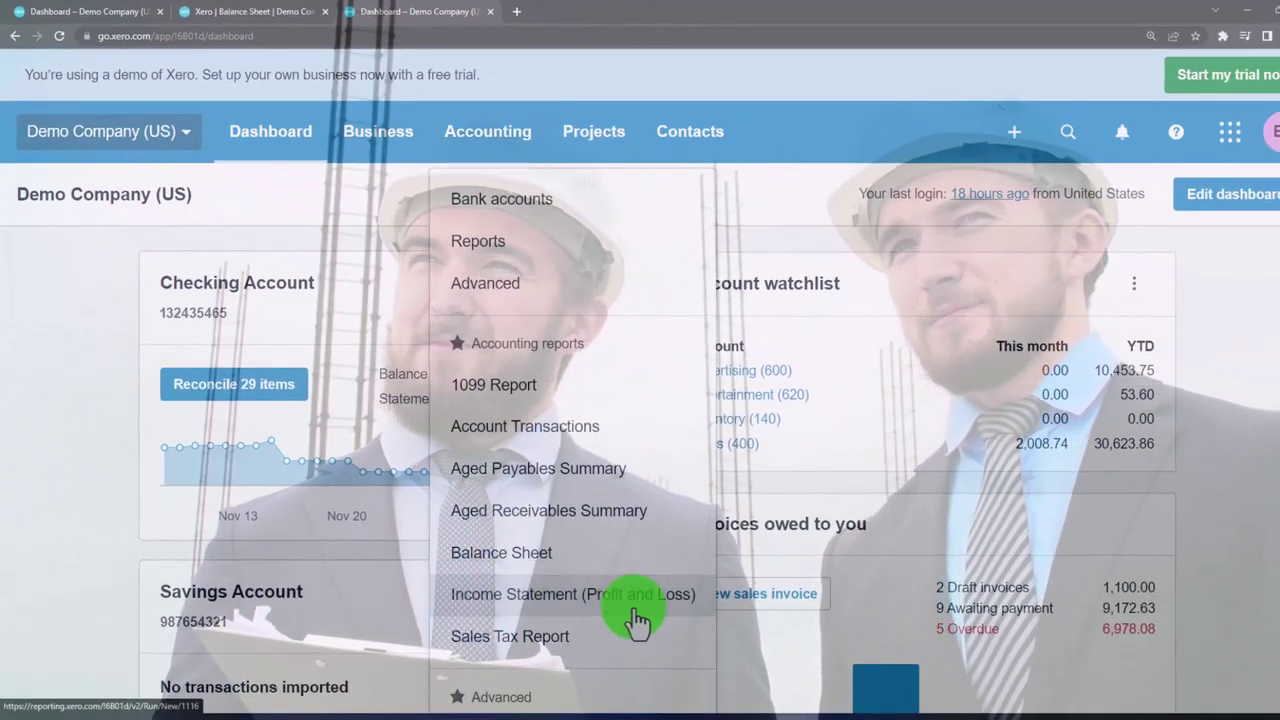
left_click(637, 612)
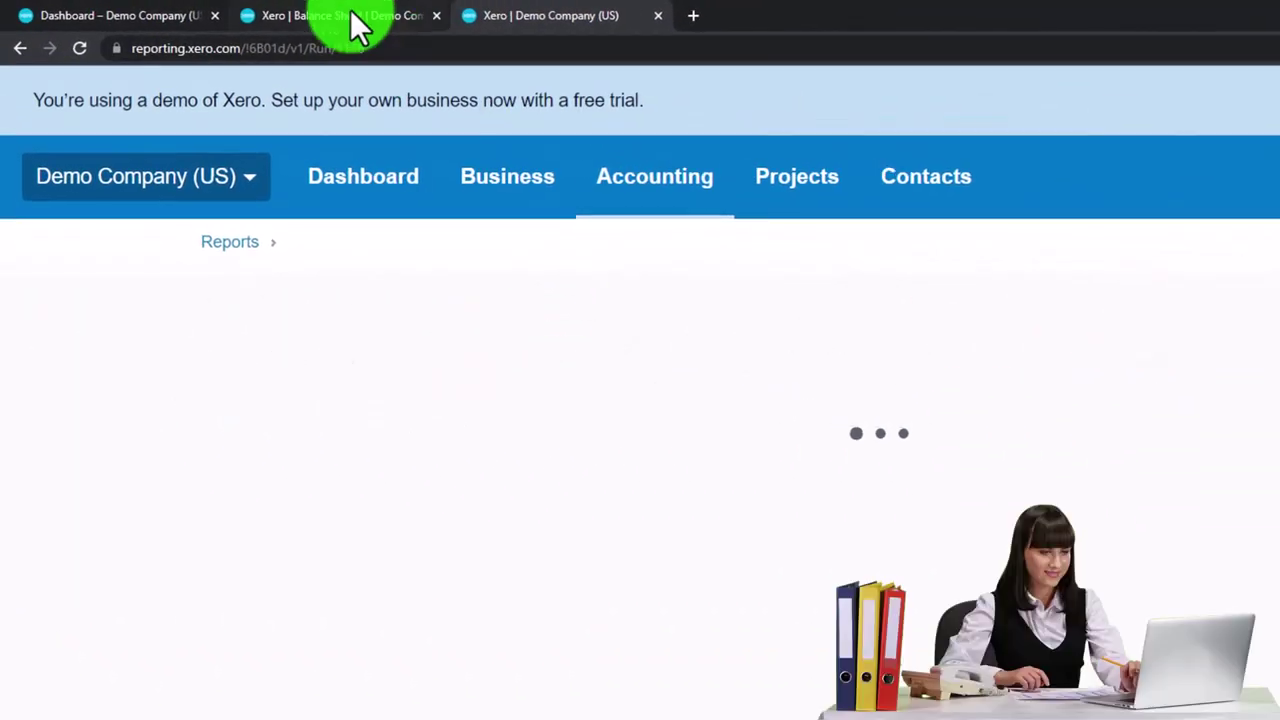
left_click(350, 18)
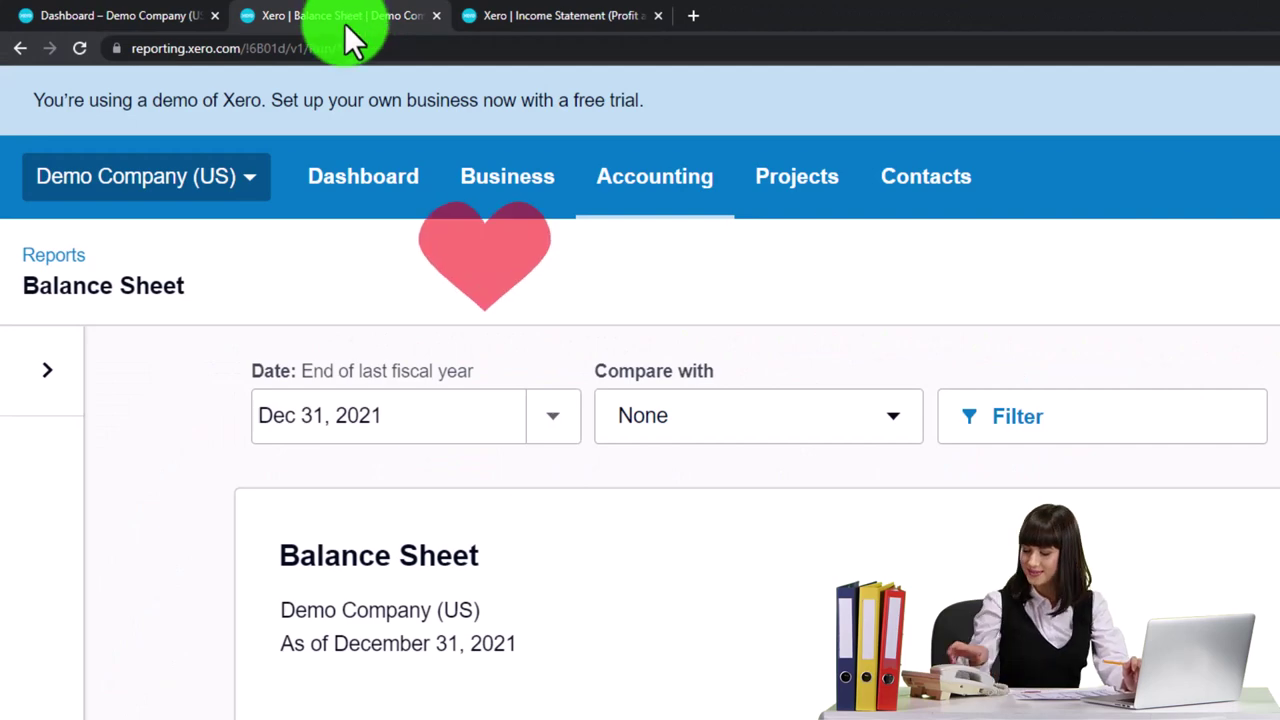
Set a custom Balance Sheet date of December 31, 2022 and update the report.
scroll(400, 370, "down", 1)
left_click(552, 415)
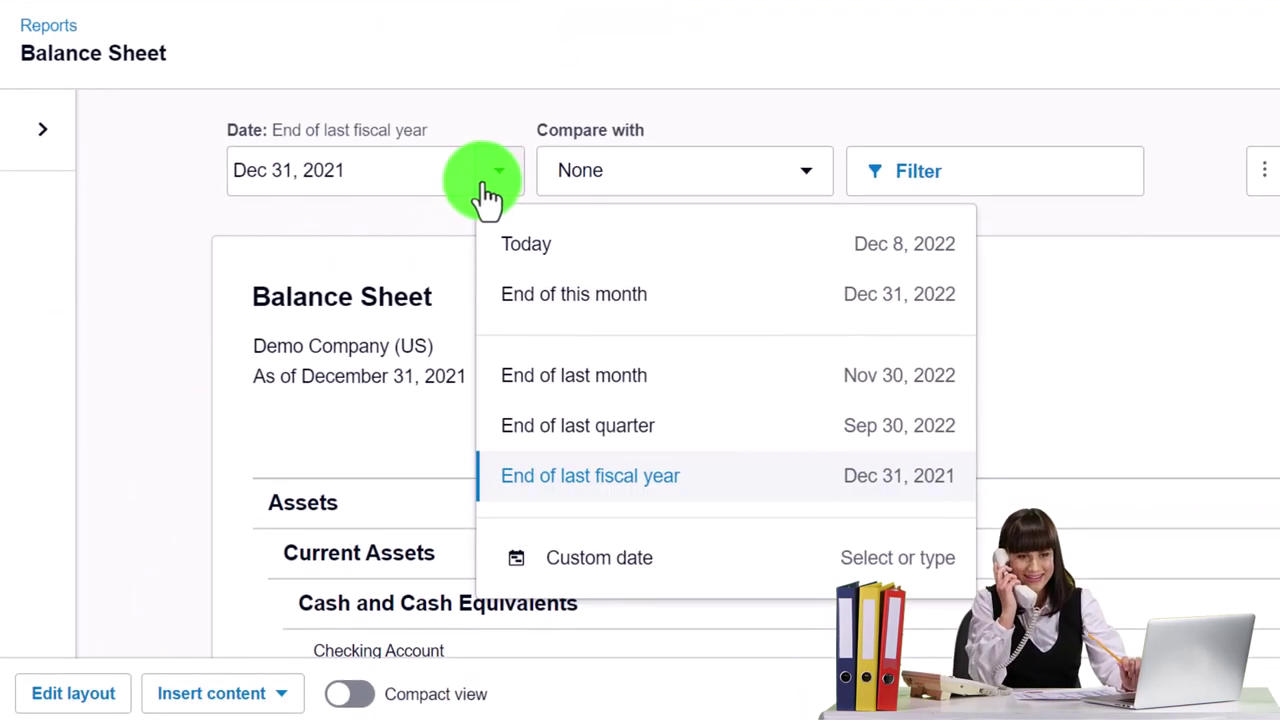
left_click(580, 562)
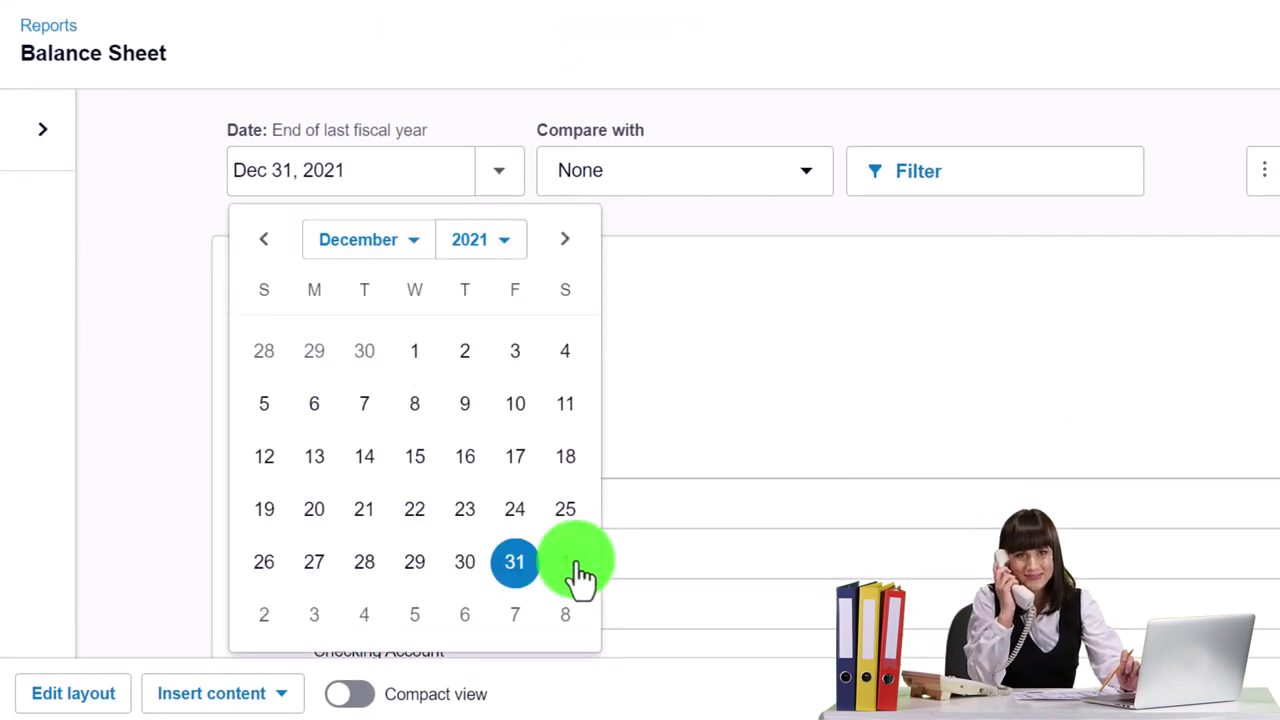
left_click(505, 245)
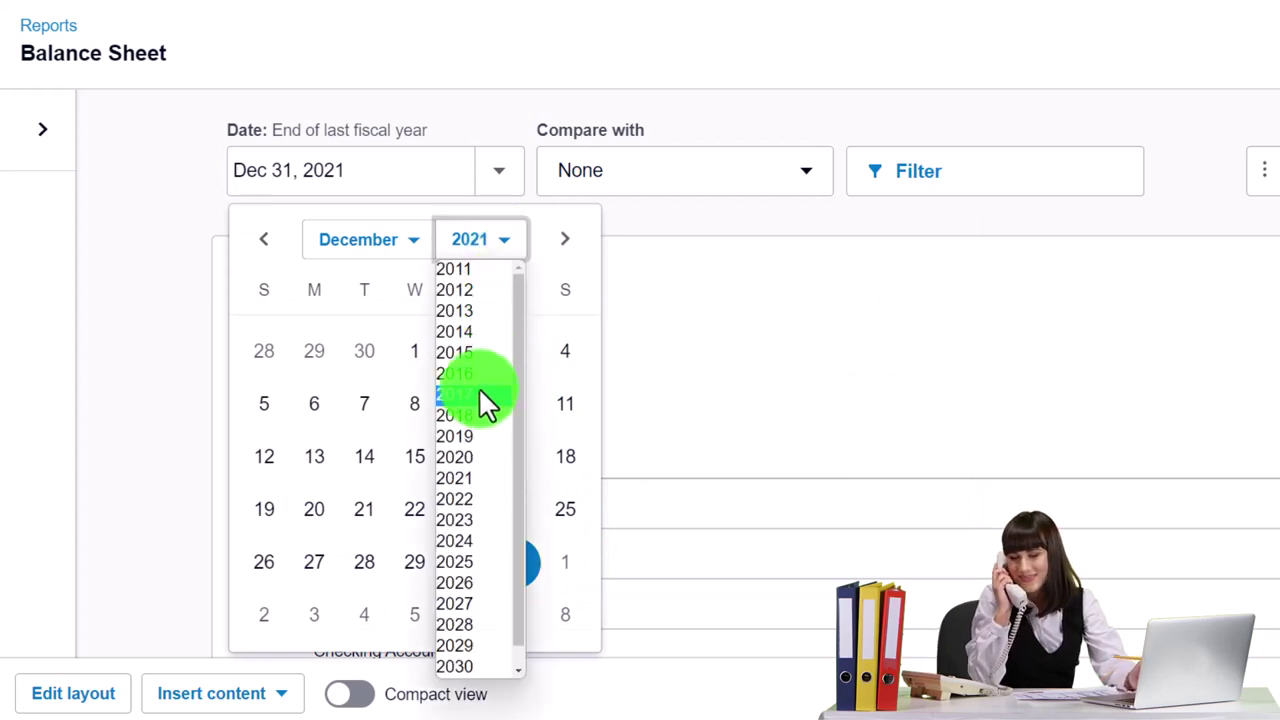
left_click(480, 478)
left_click(505, 242)
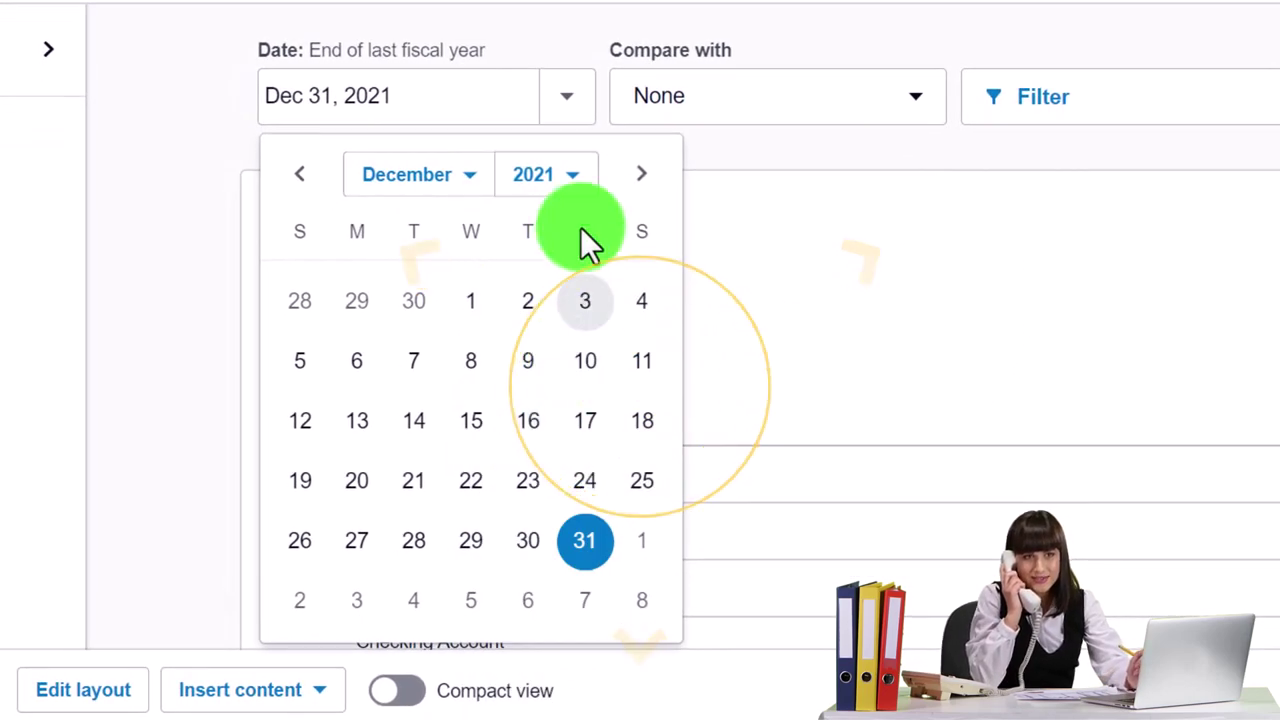
left_click(537, 472)
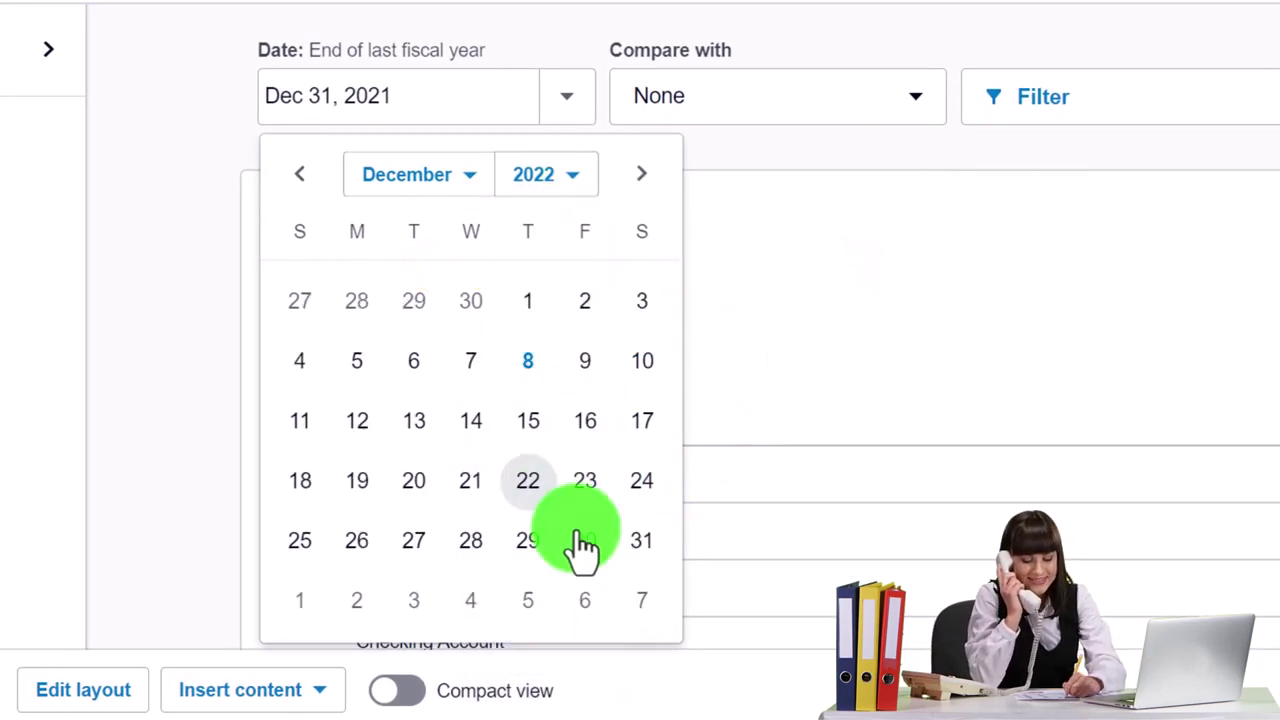
left_click(637, 545)
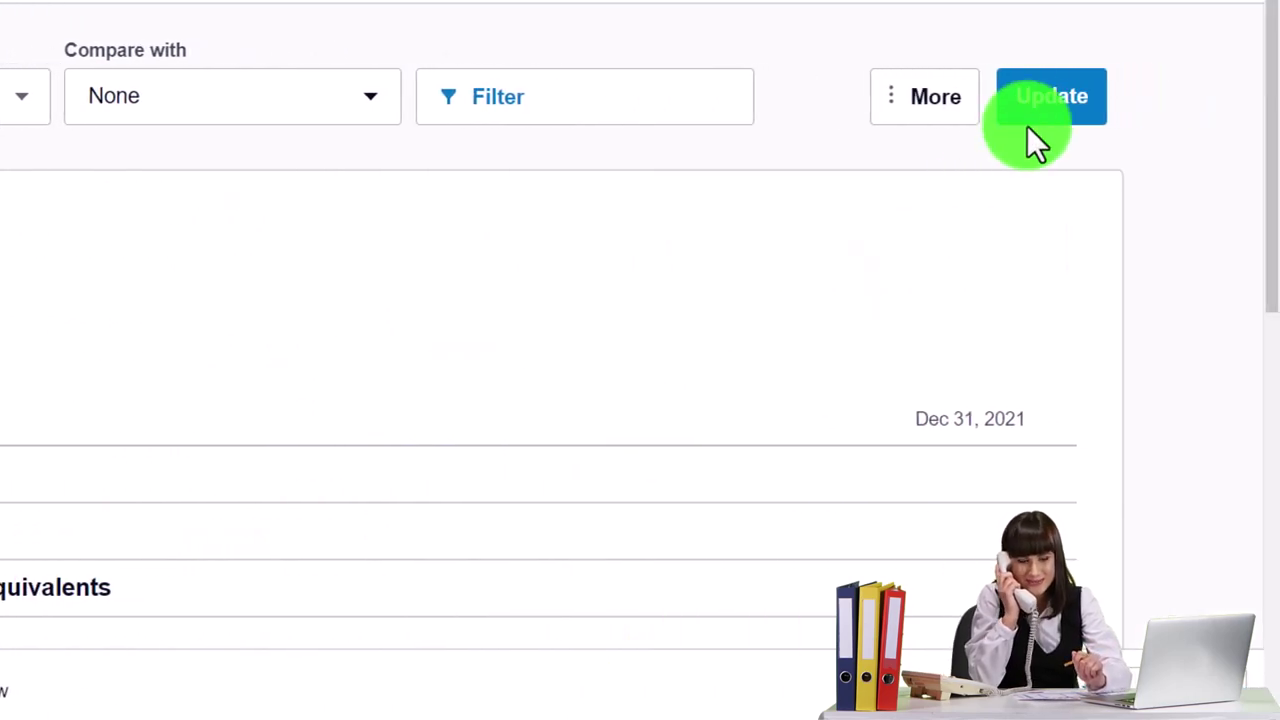
left_click(1035, 112)
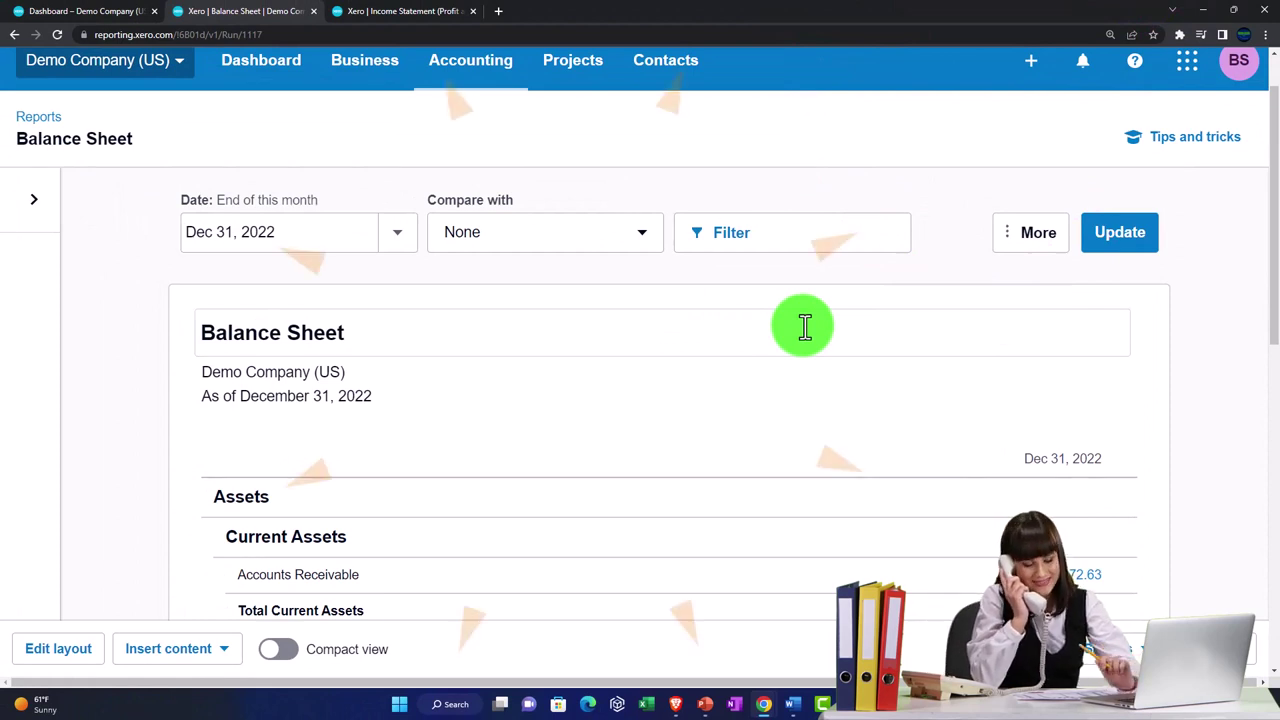
scroll(805, 326, "down", 1)
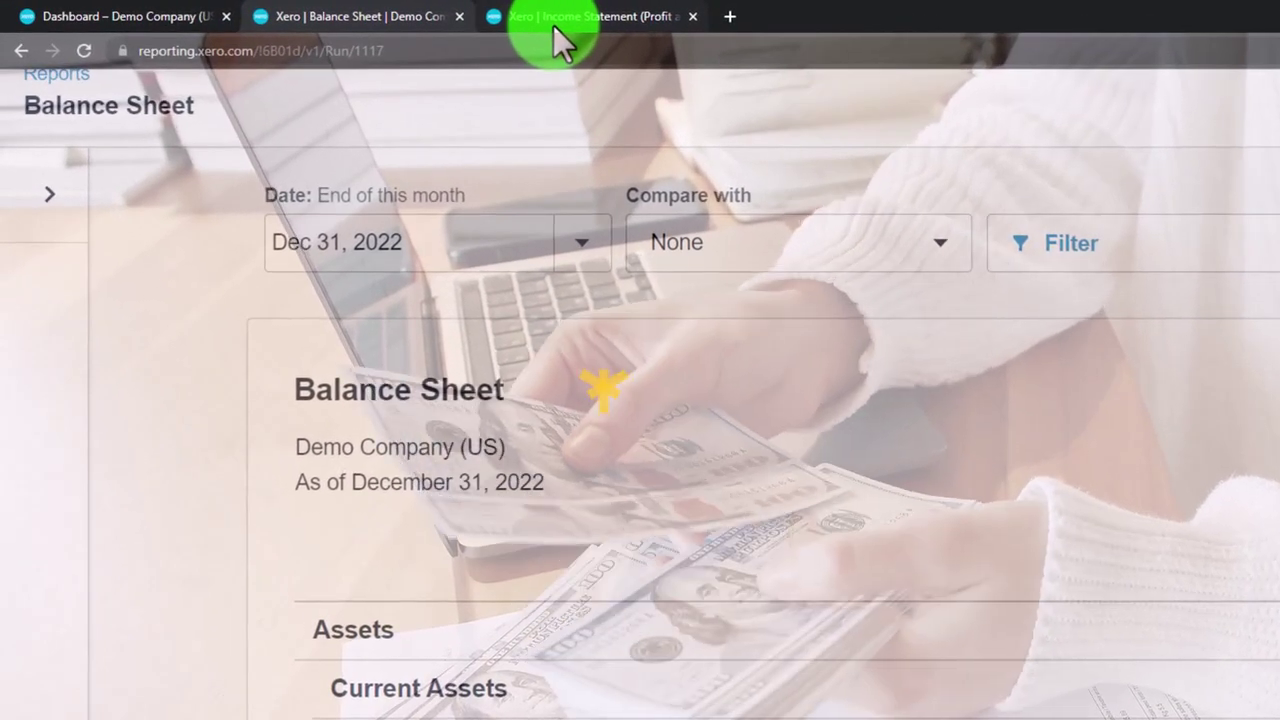
mouse_move(534, 26)
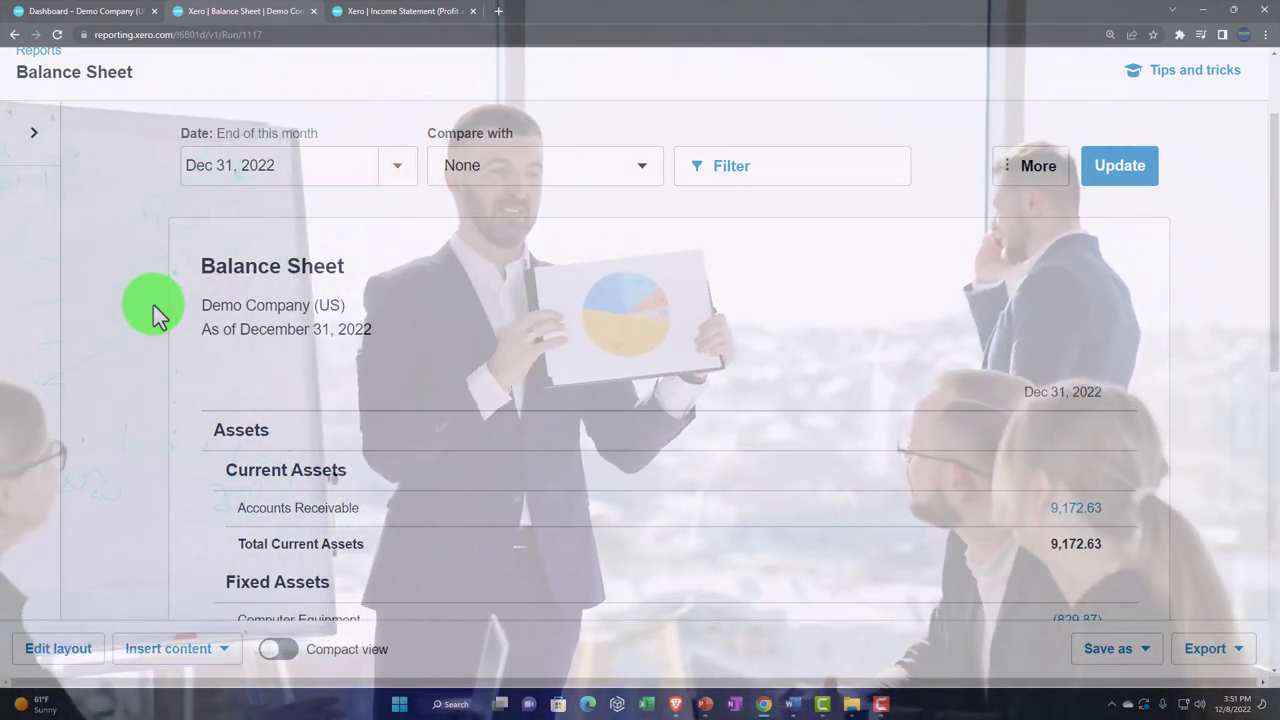
scroll(153, 304, "up", 2)
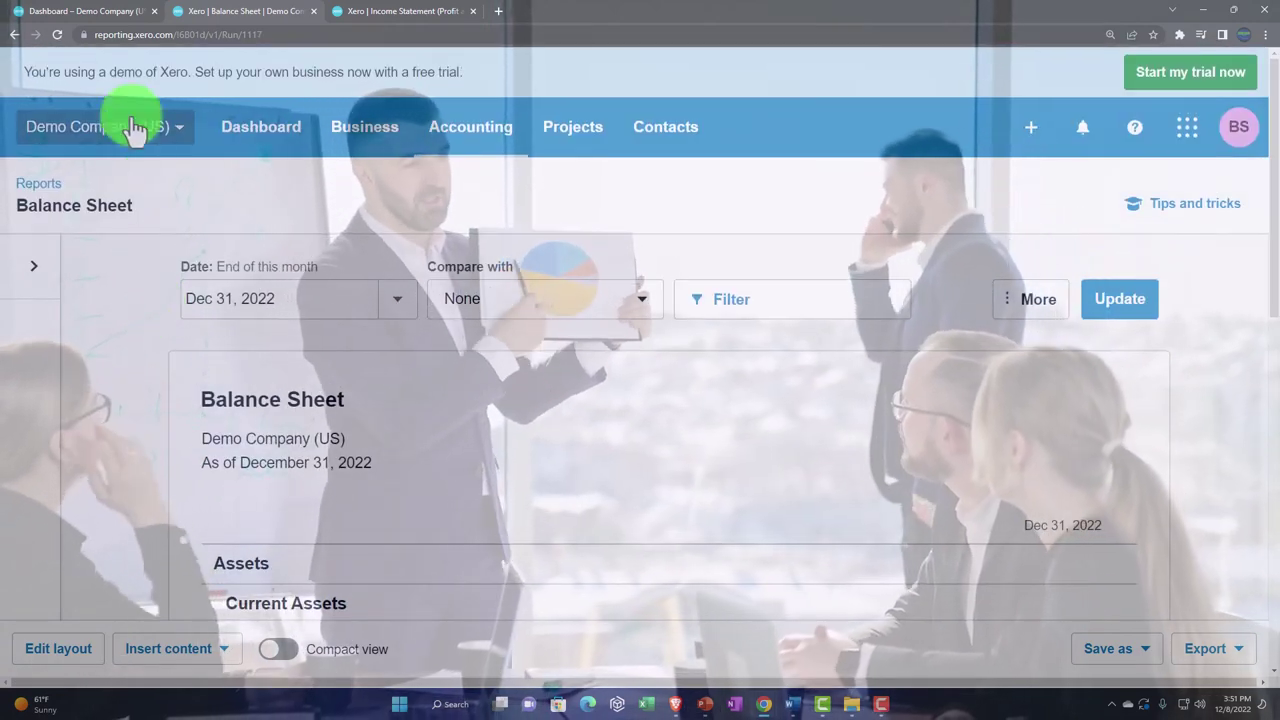
left_click(90, 12)
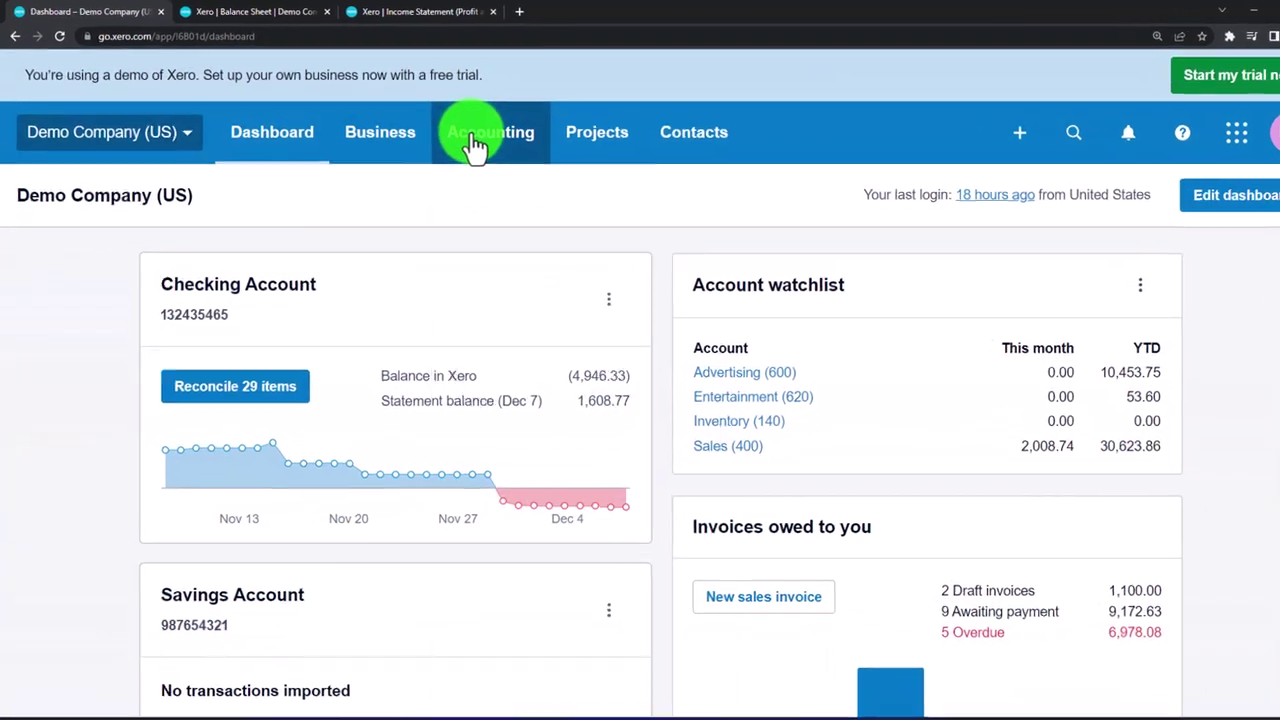
left_click(456, 136)
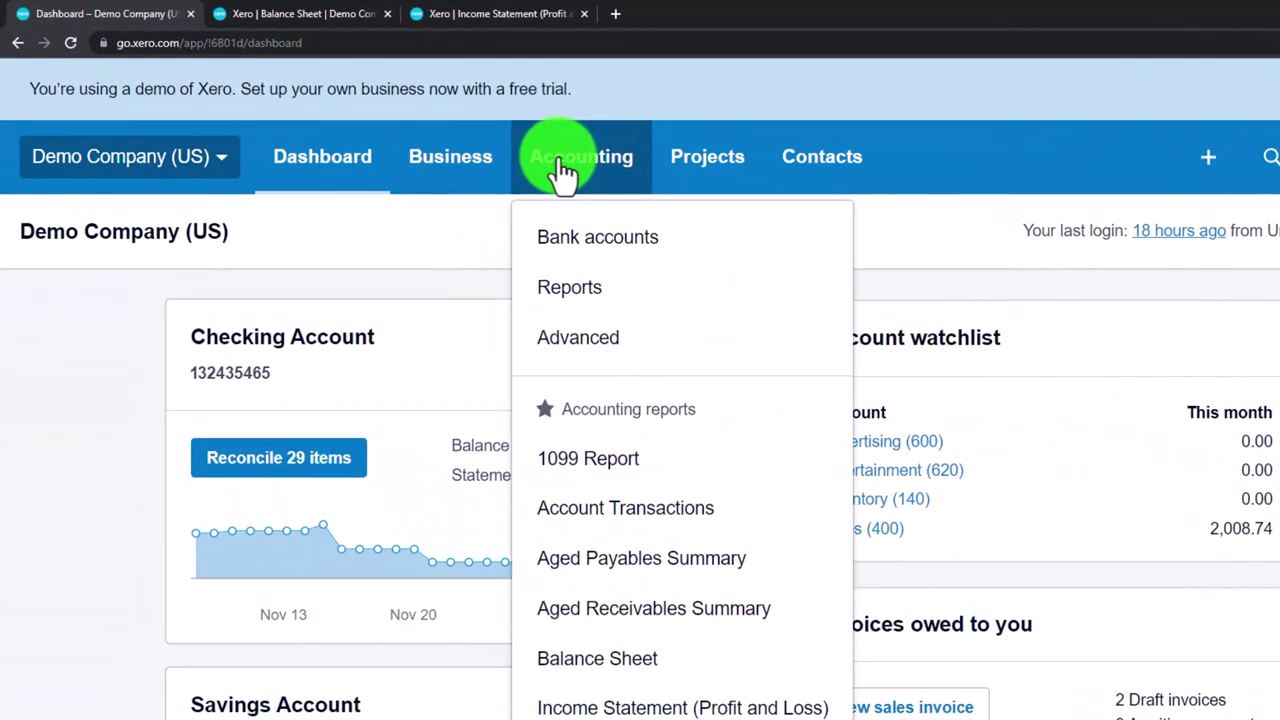
scroll(609, 366, "down", 2)
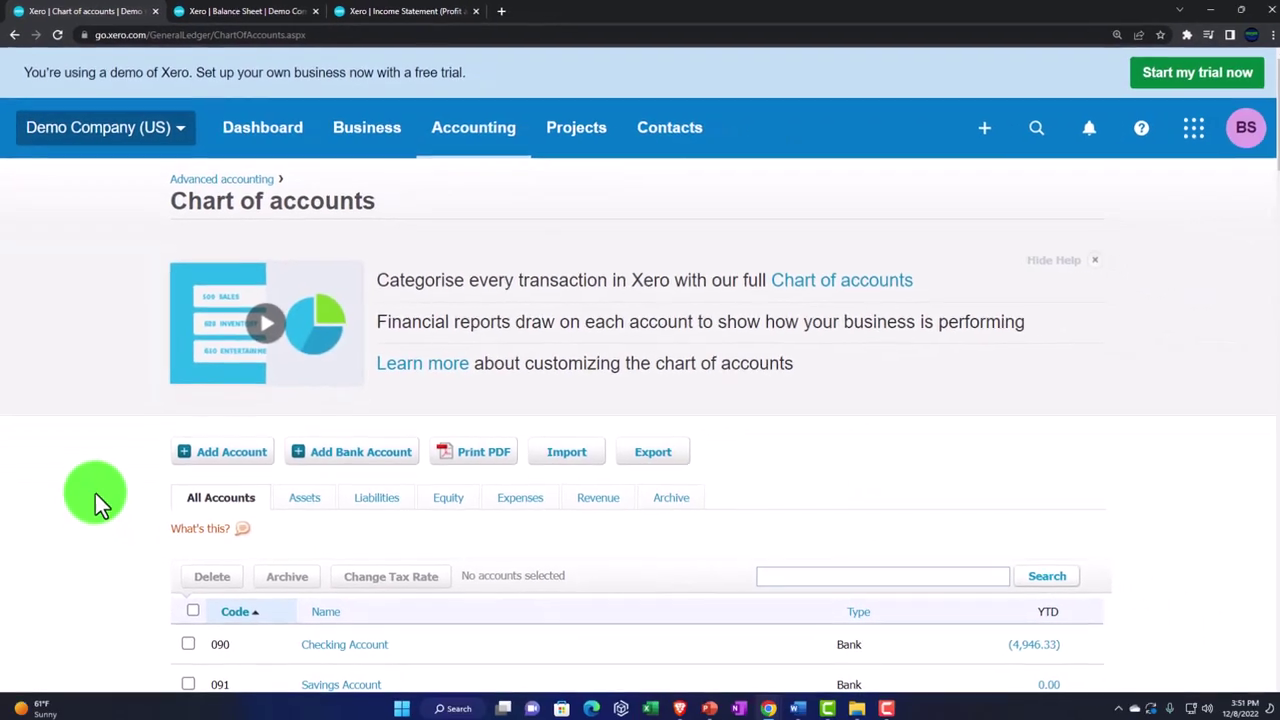
key("ctrl+plus")
scroll(104, 486, "down", 1)
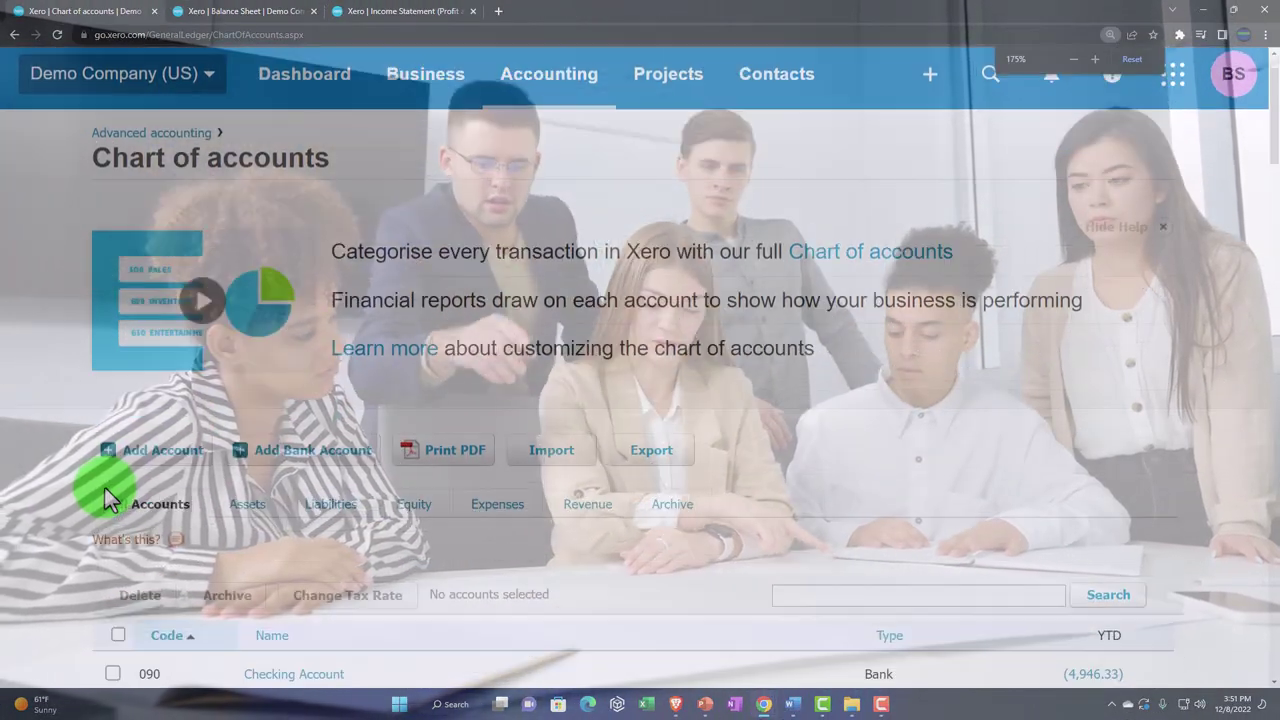
scroll(104, 486, "down", 5)
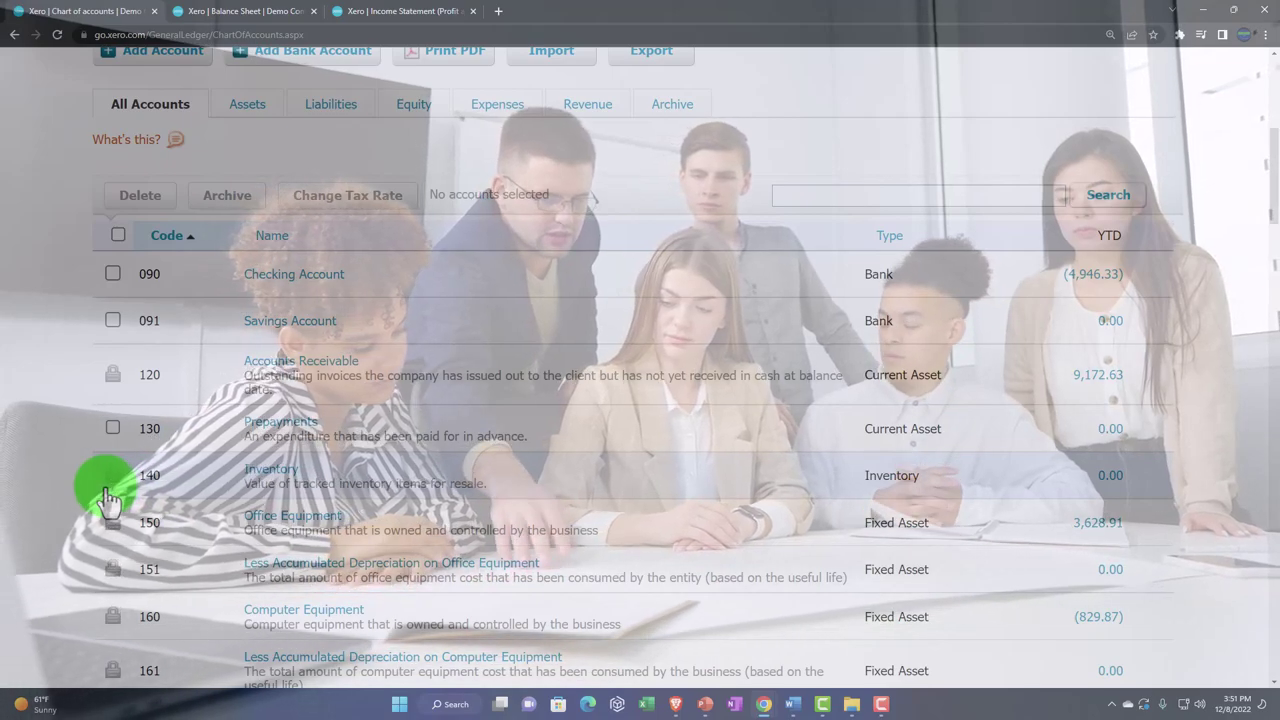
scroll(104, 488, "up", 5)
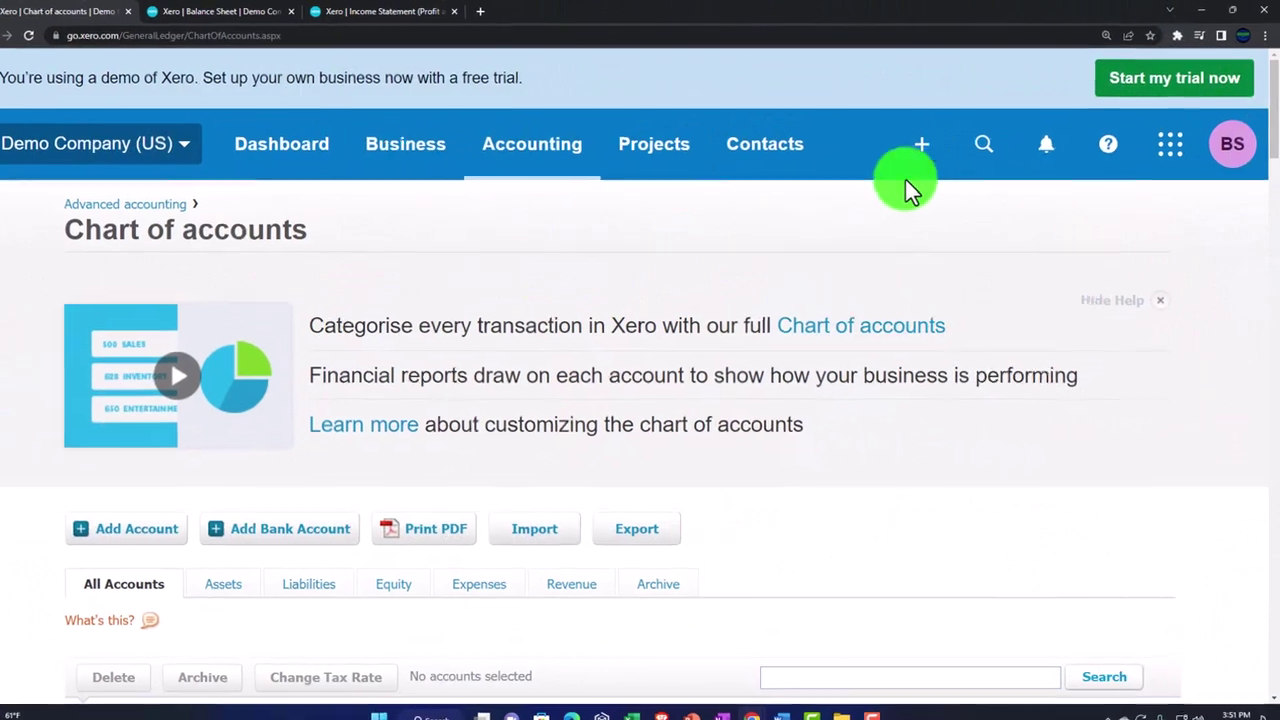
Open the Create new (+) menu, then switch to the Balance Sheet dated December 31, 2022.
left_click(930, 138)
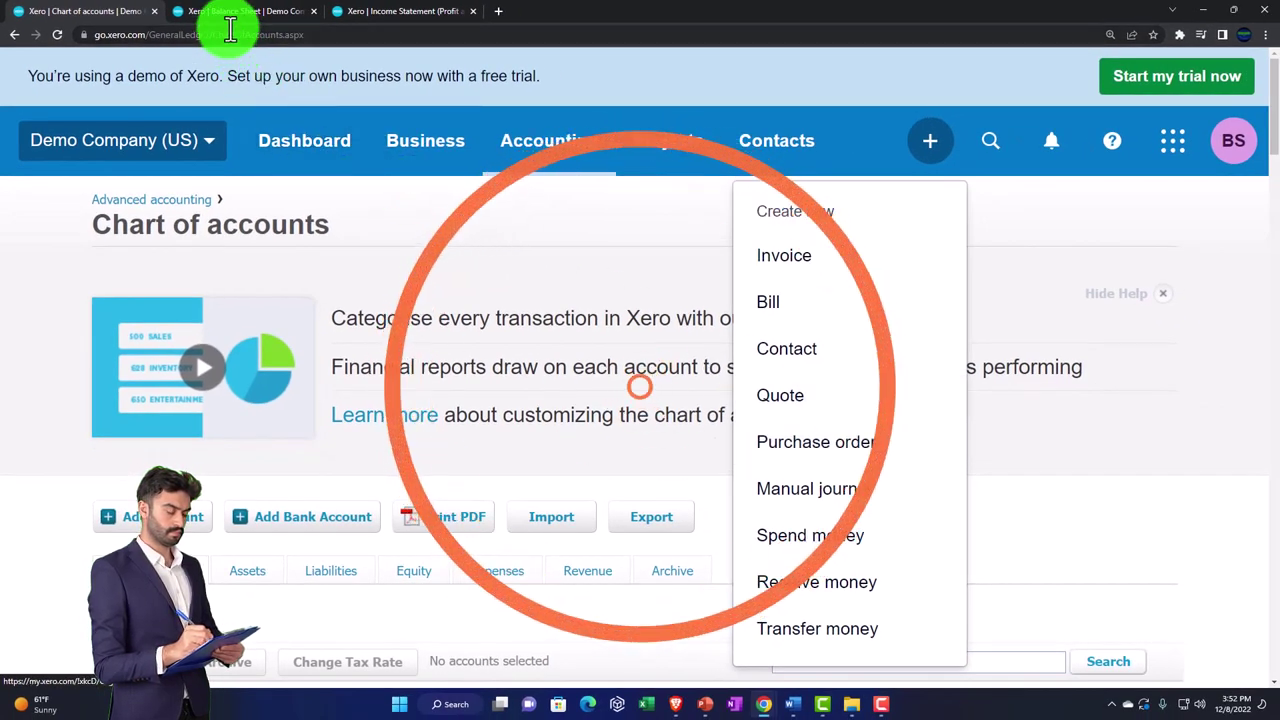
left_click(229, 13)
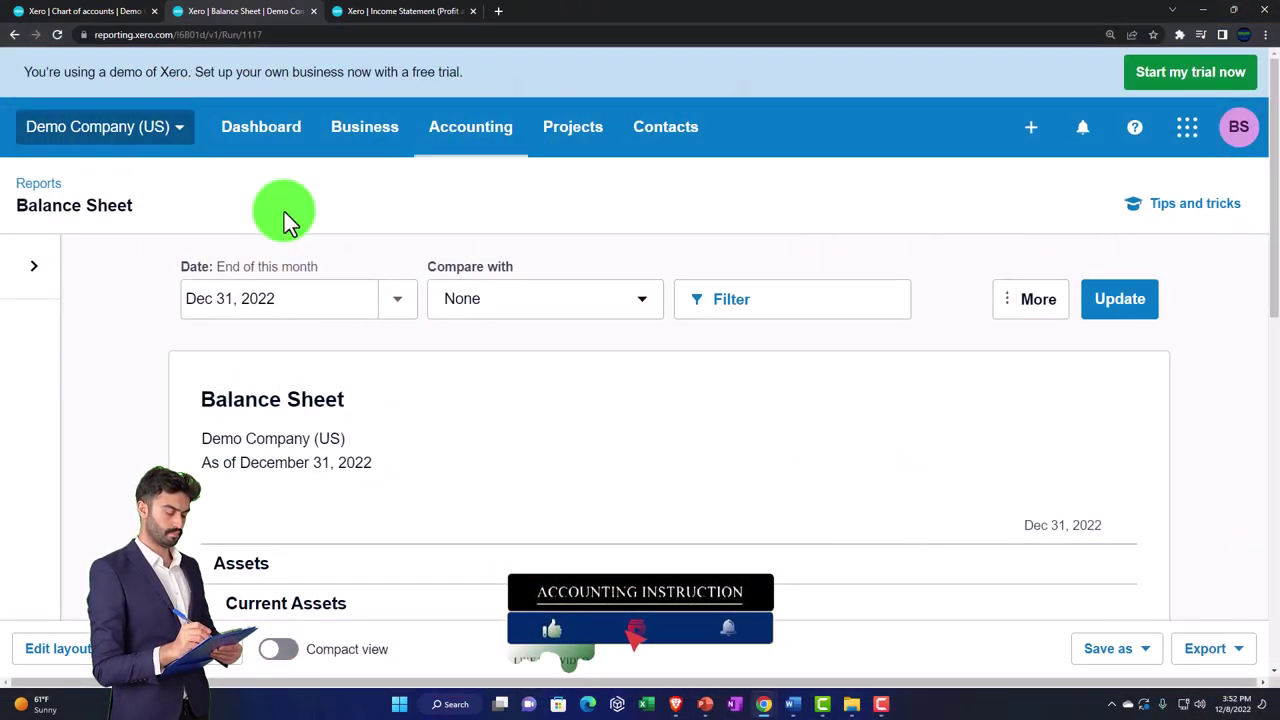
scroll(284, 212, "down", 1)
scroll(284, 212, "down", 2)
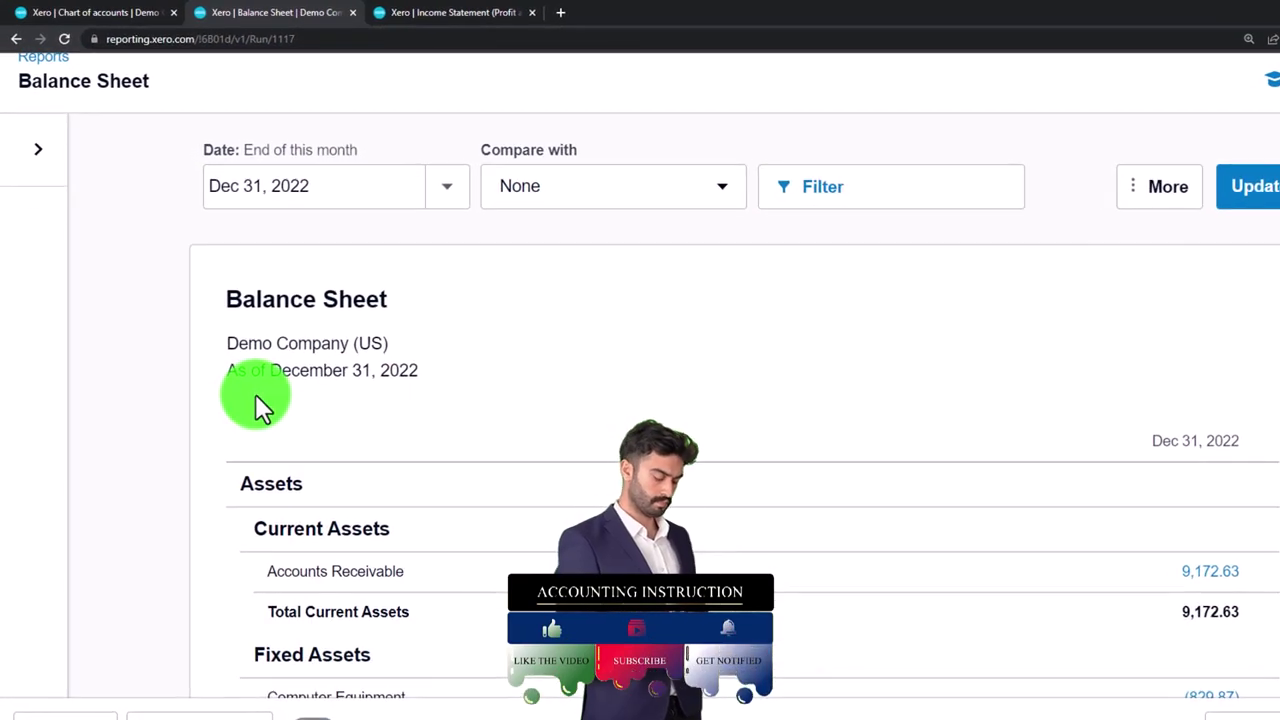
scroll(255, 394, "down", 1)
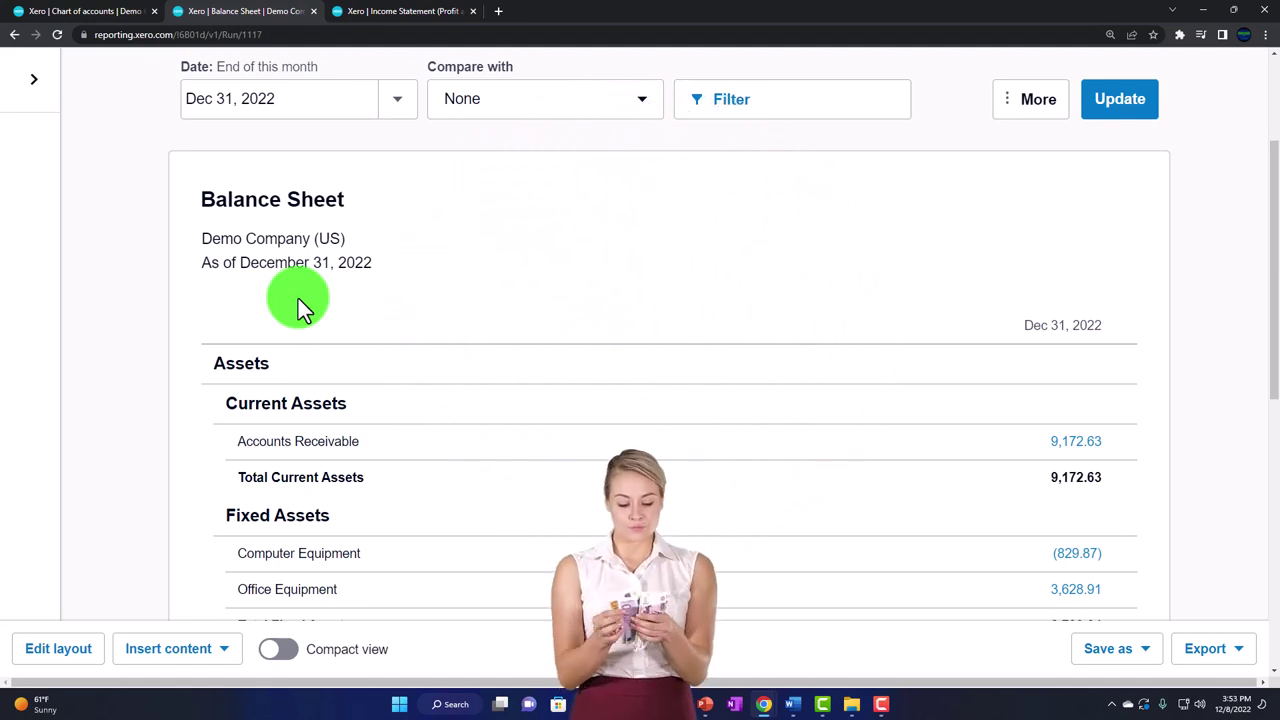
left_click(415, 15)
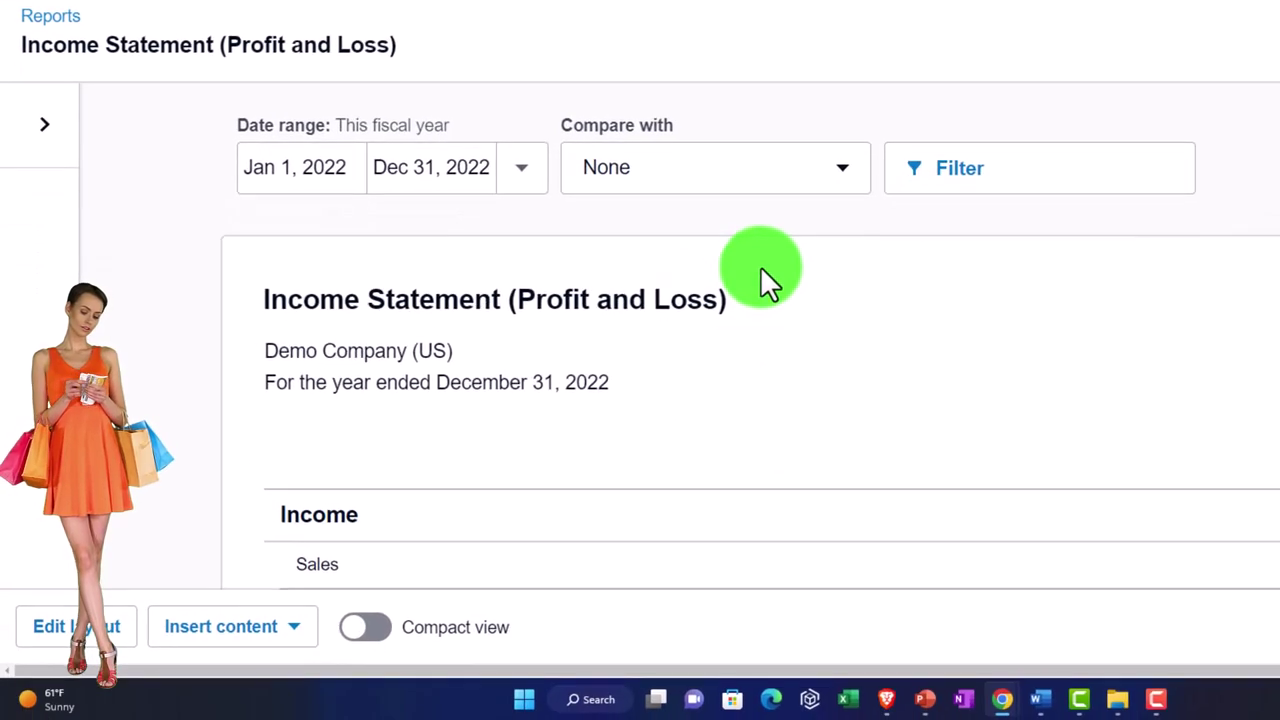
scroll(760, 266, "down", 3)
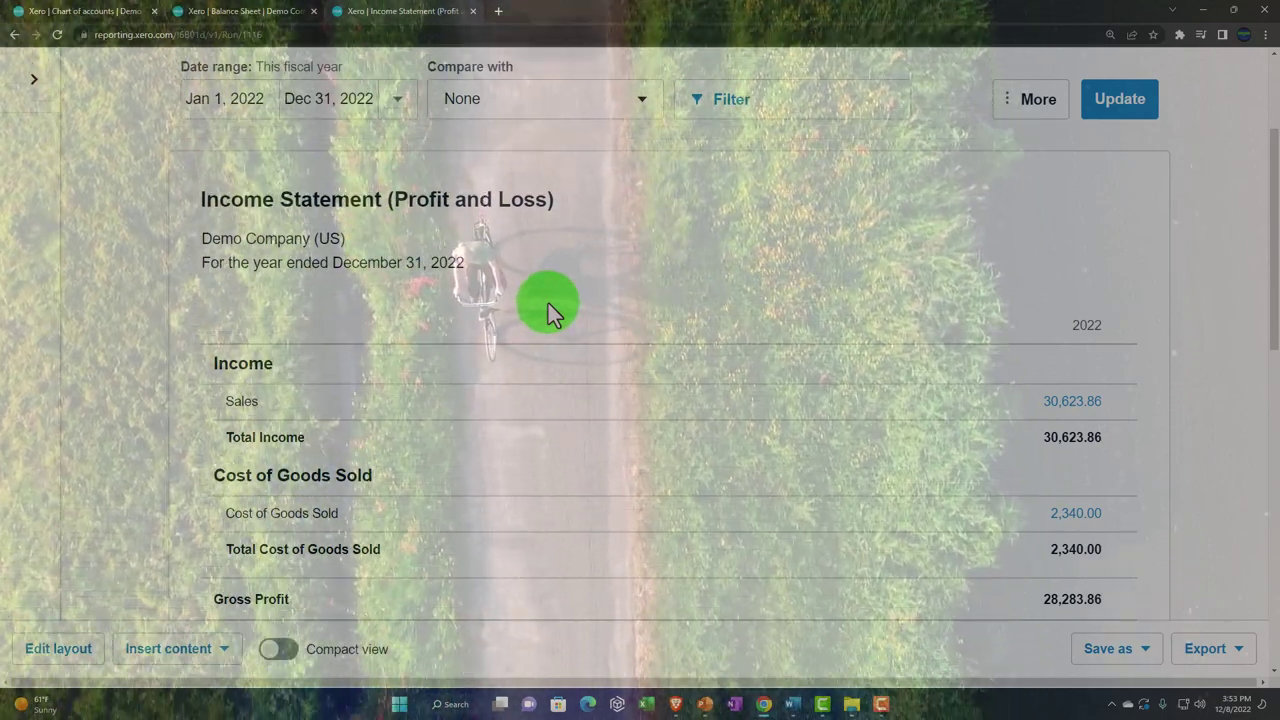
scroll(548, 303, "down", 2)
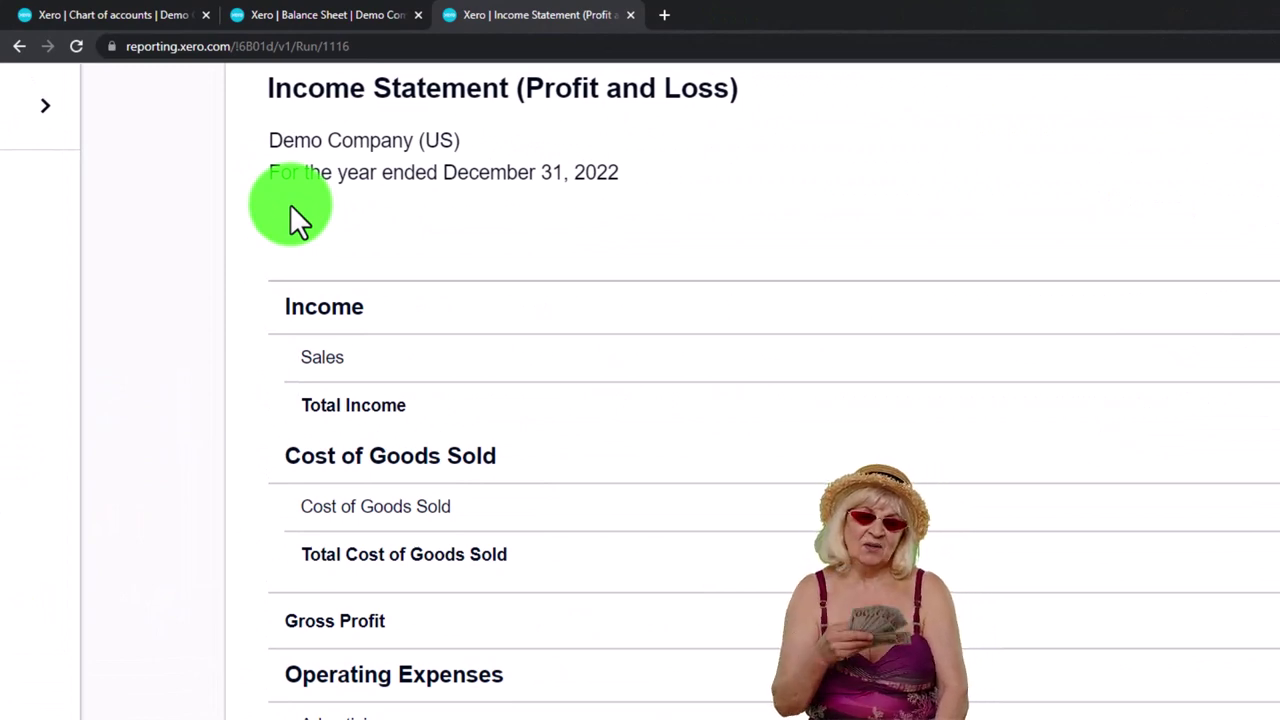
left_click(345, 20)
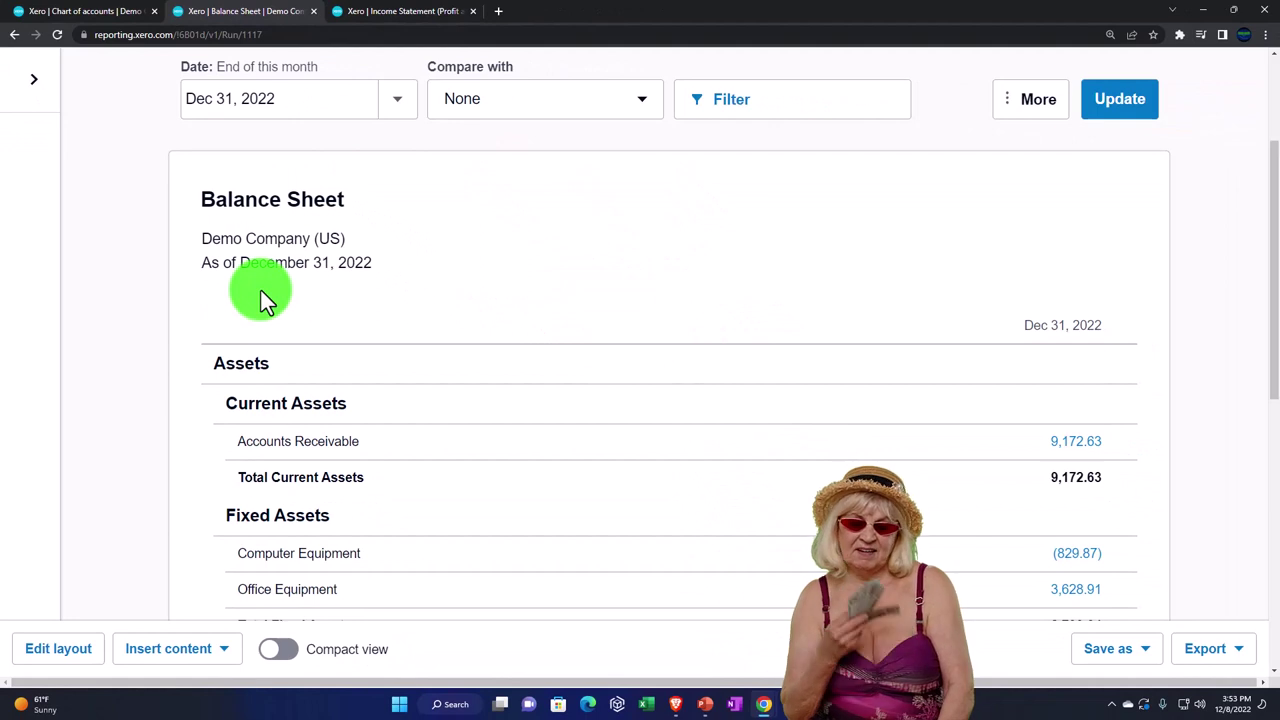
Scroll to the bottom of the Balance Sheet and open Edit layout.
scroll(260, 289, "down", 2)
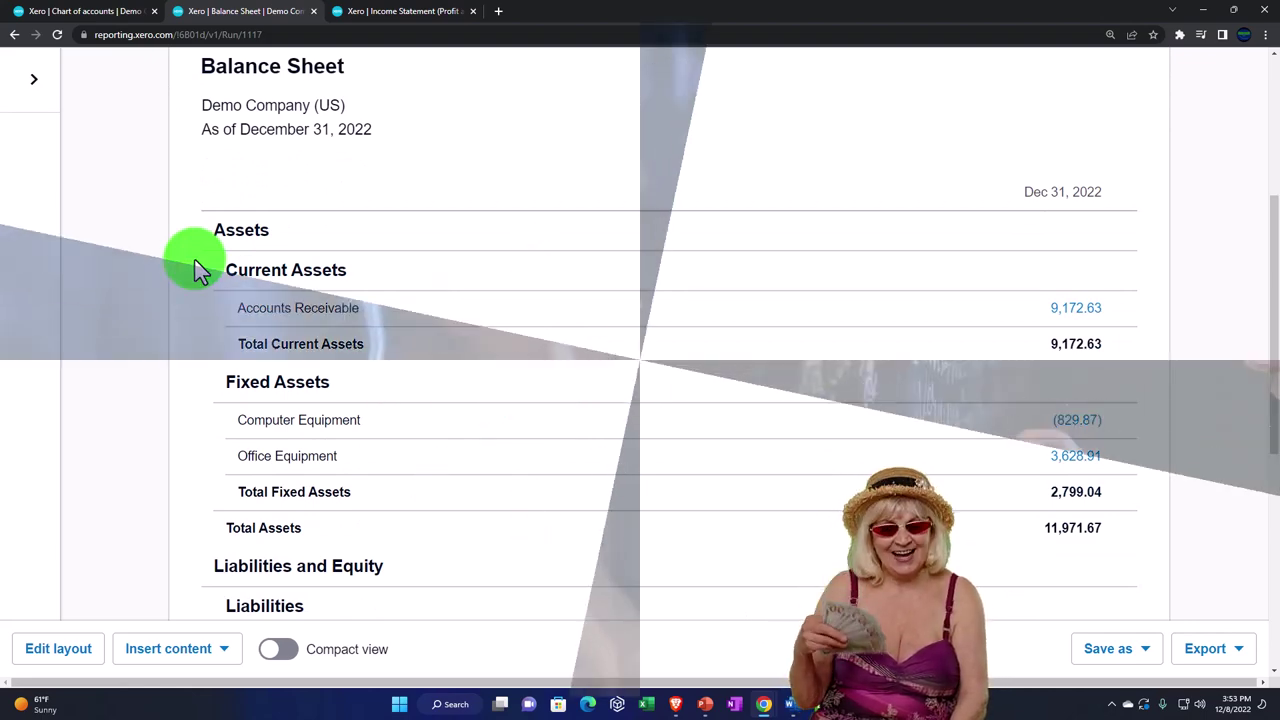
scroll(200, 300, "down", 1)
scroll(206, 486, "down", 6)
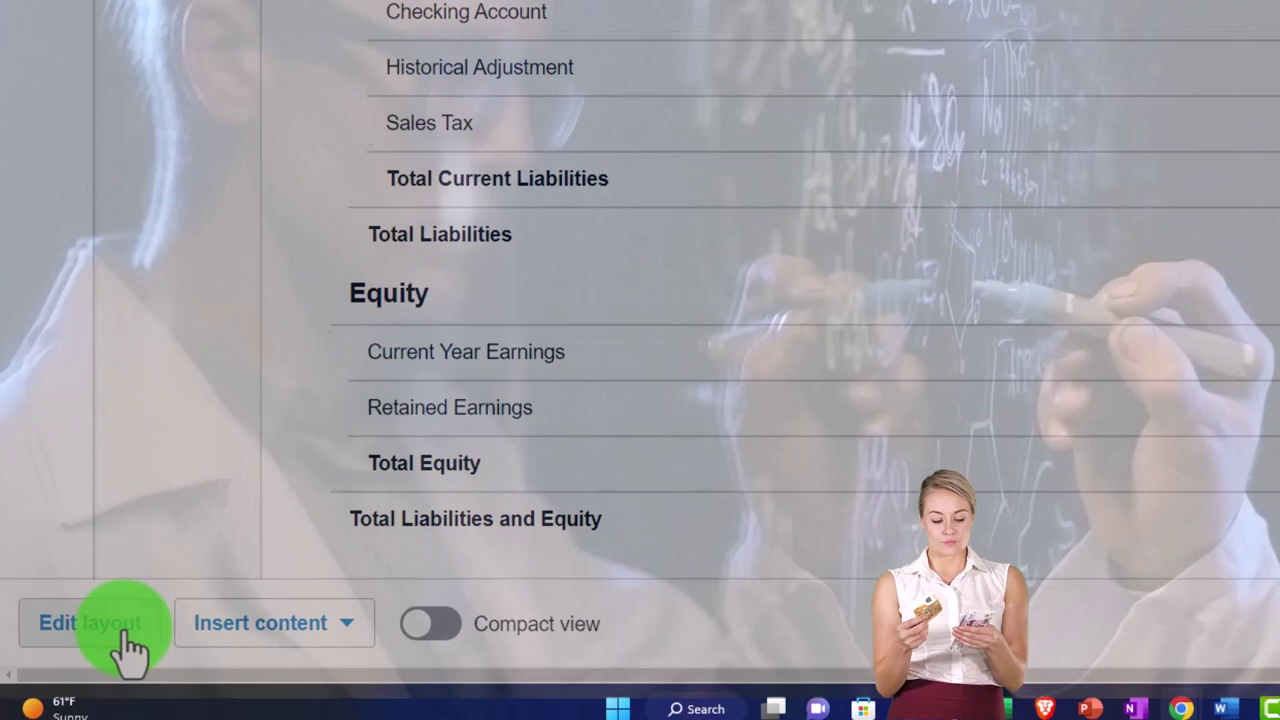
left_click(126, 632)
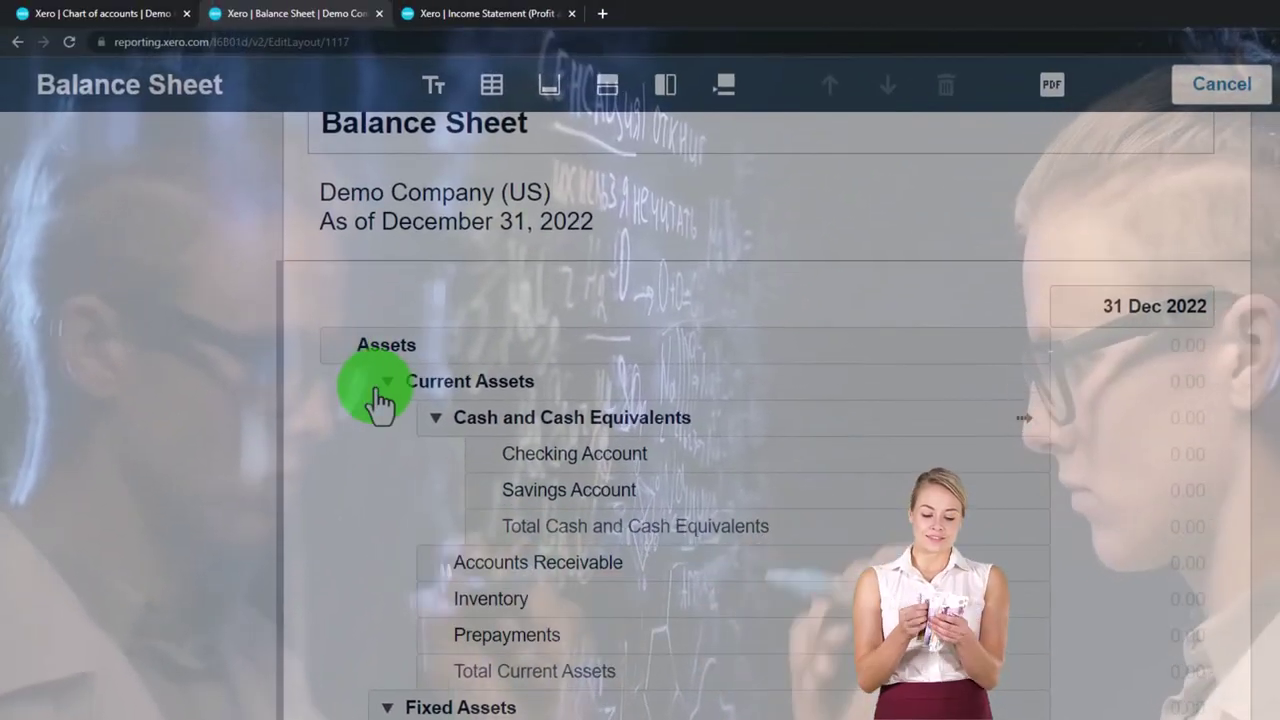
Collapse the Current Assets, Fixed Assets, Long Term Assets, Liabilities and Equity layout groups.
left_click(396, 350)
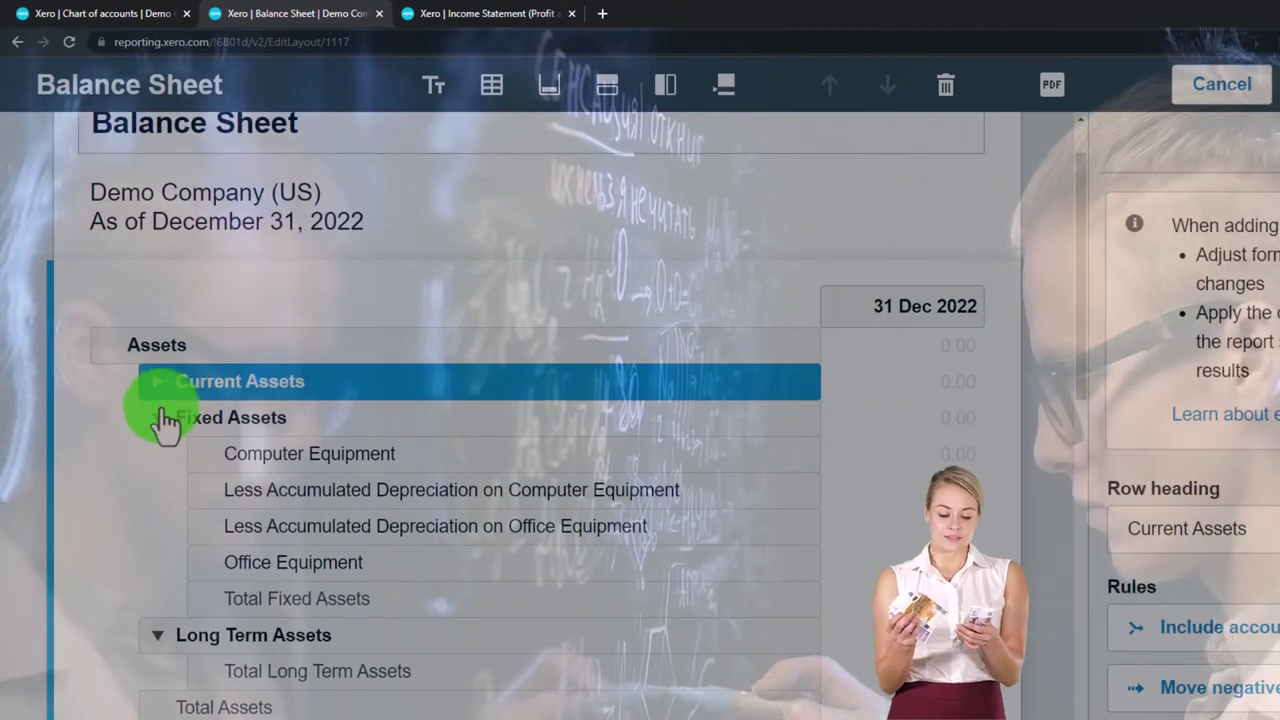
left_click(160, 419)
left_click(145, 455)
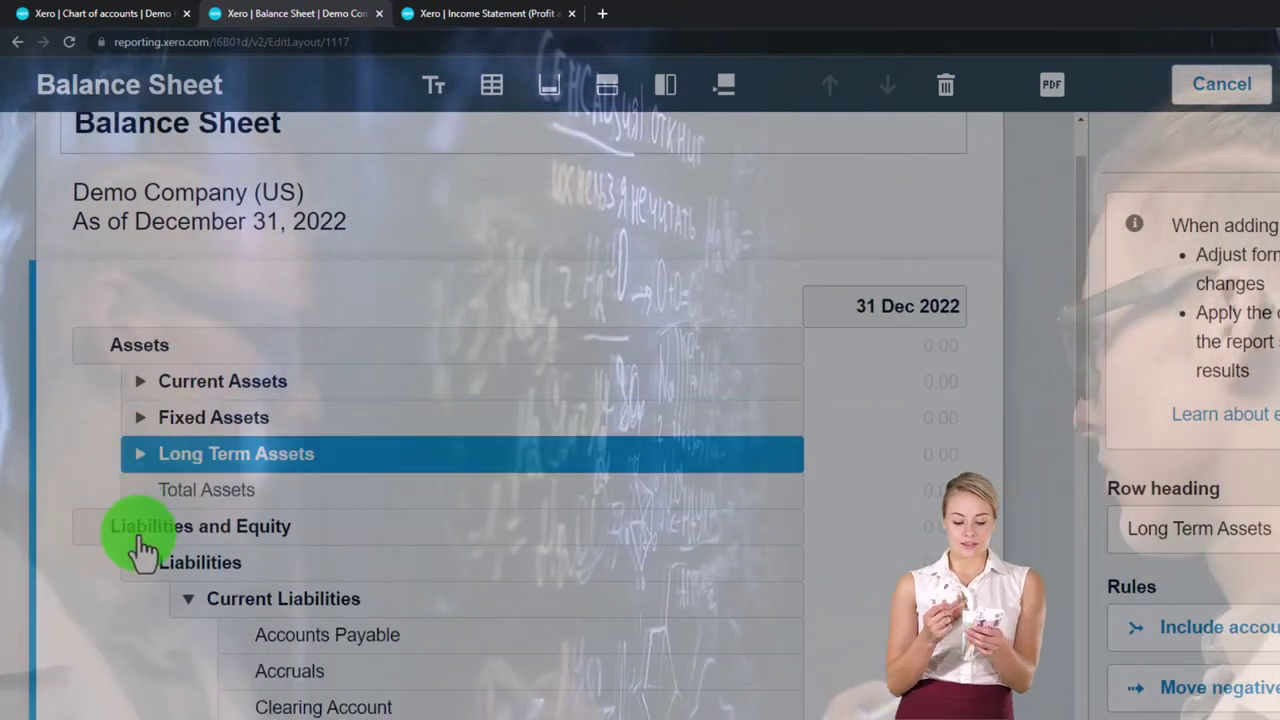
left_click(140, 562)
left_click(141, 598)
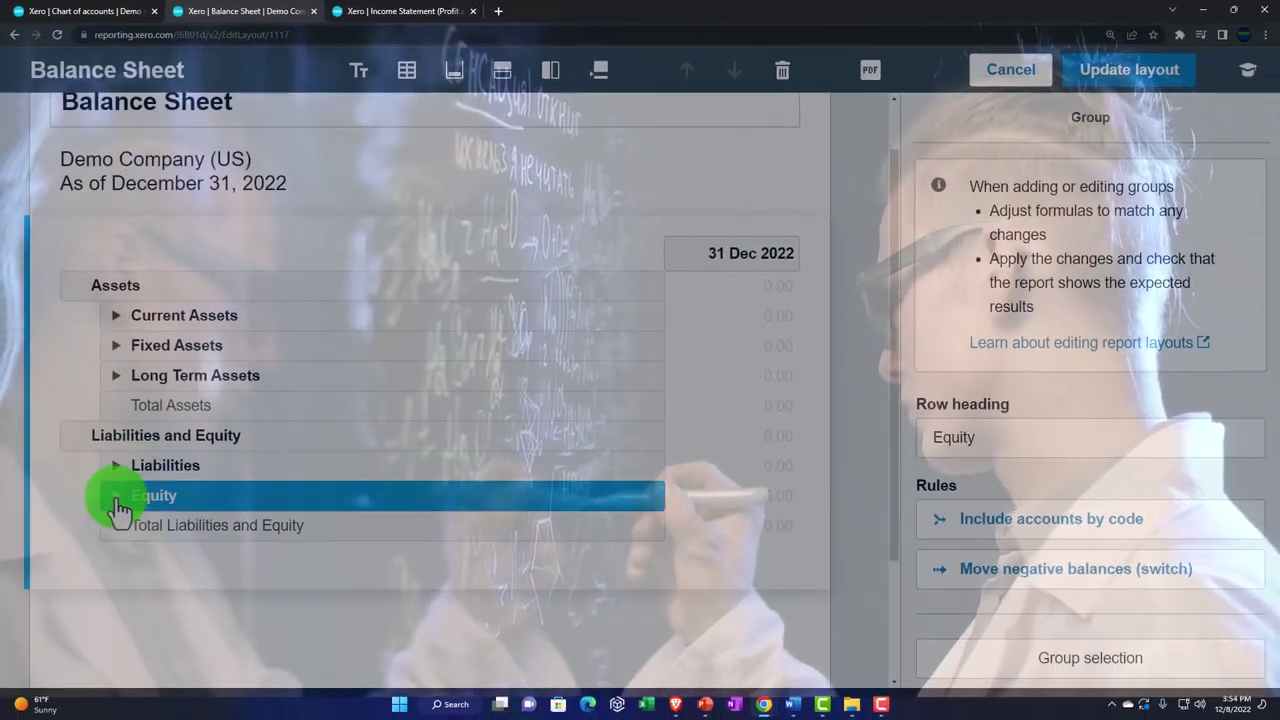
scroll(110, 495, "down", 1)
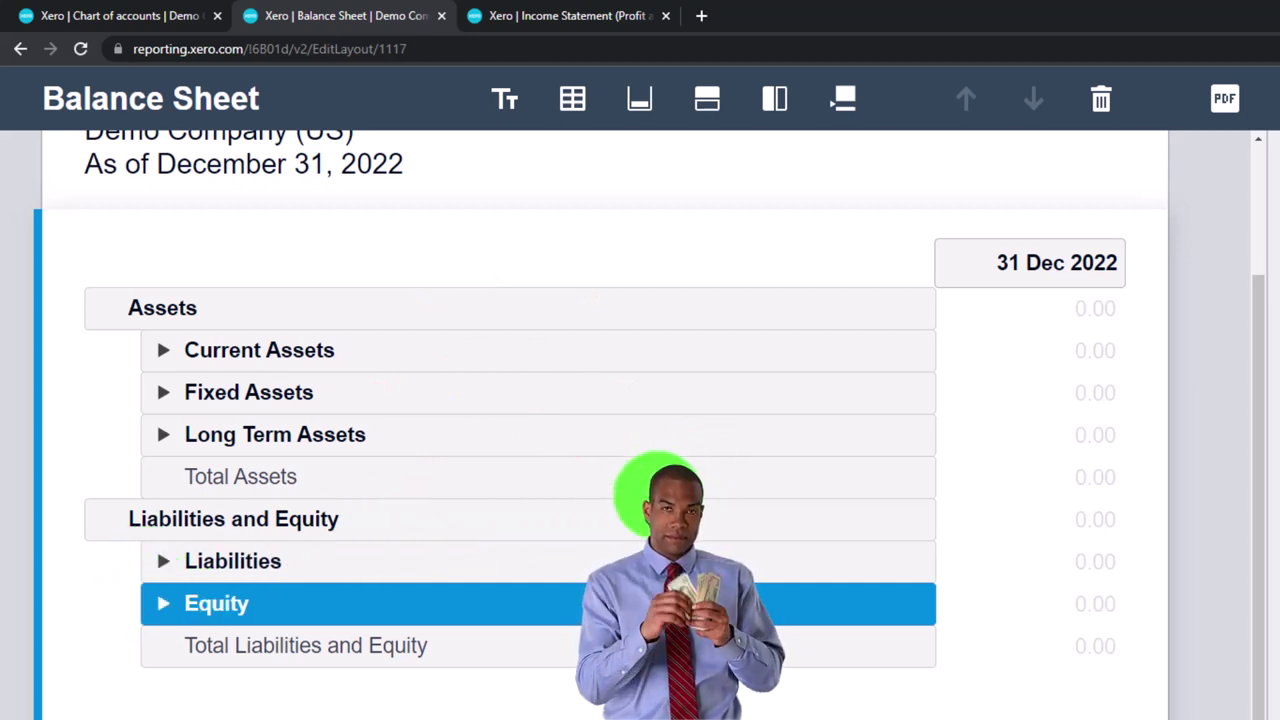
scroll(652, 493, "down", 1)
Discard the layout edits and review Total Assets 11,971.67 and Total Current Liabilities 22,024.53.
scroll(700, 480, "up", 3)
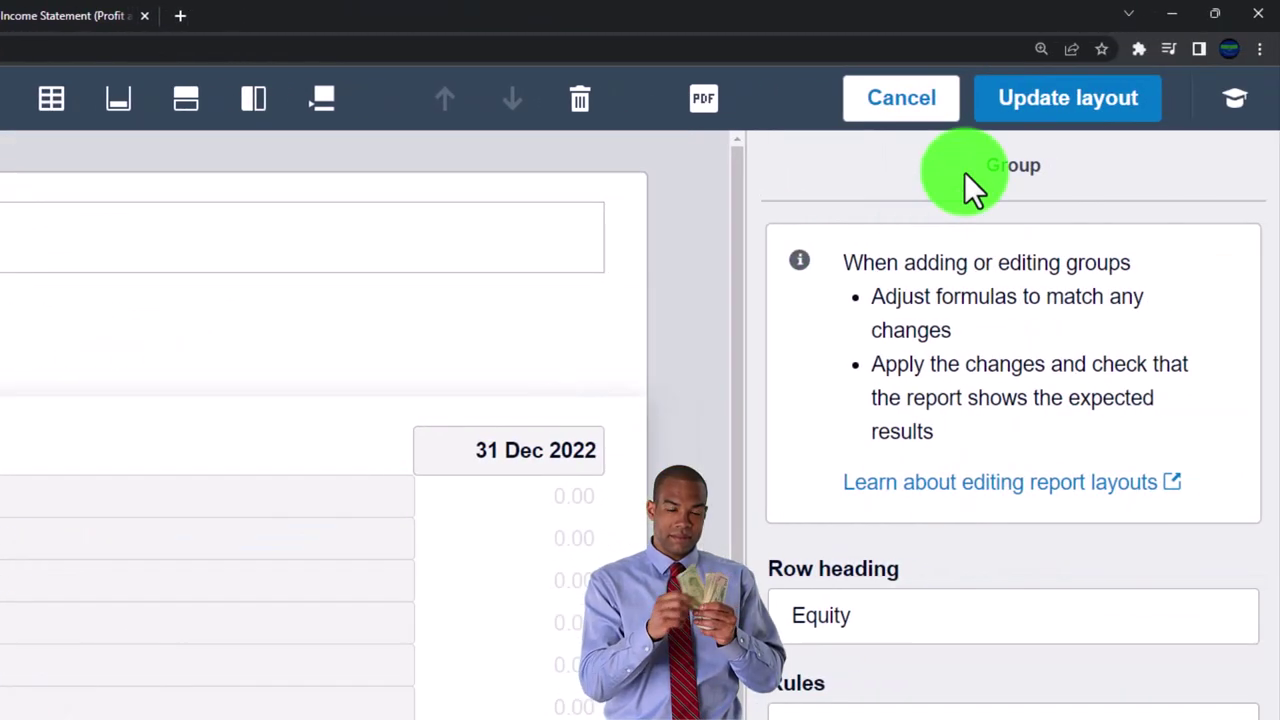
left_click(944, 108)
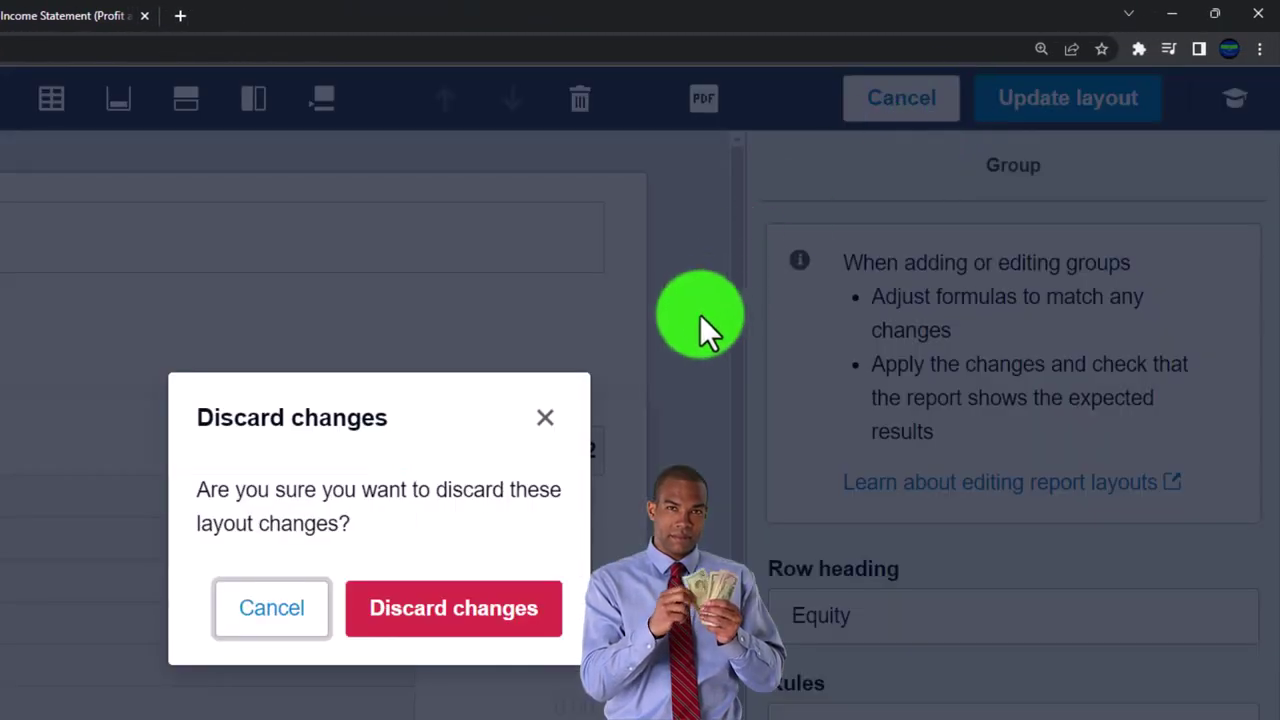
left_click(375, 625)
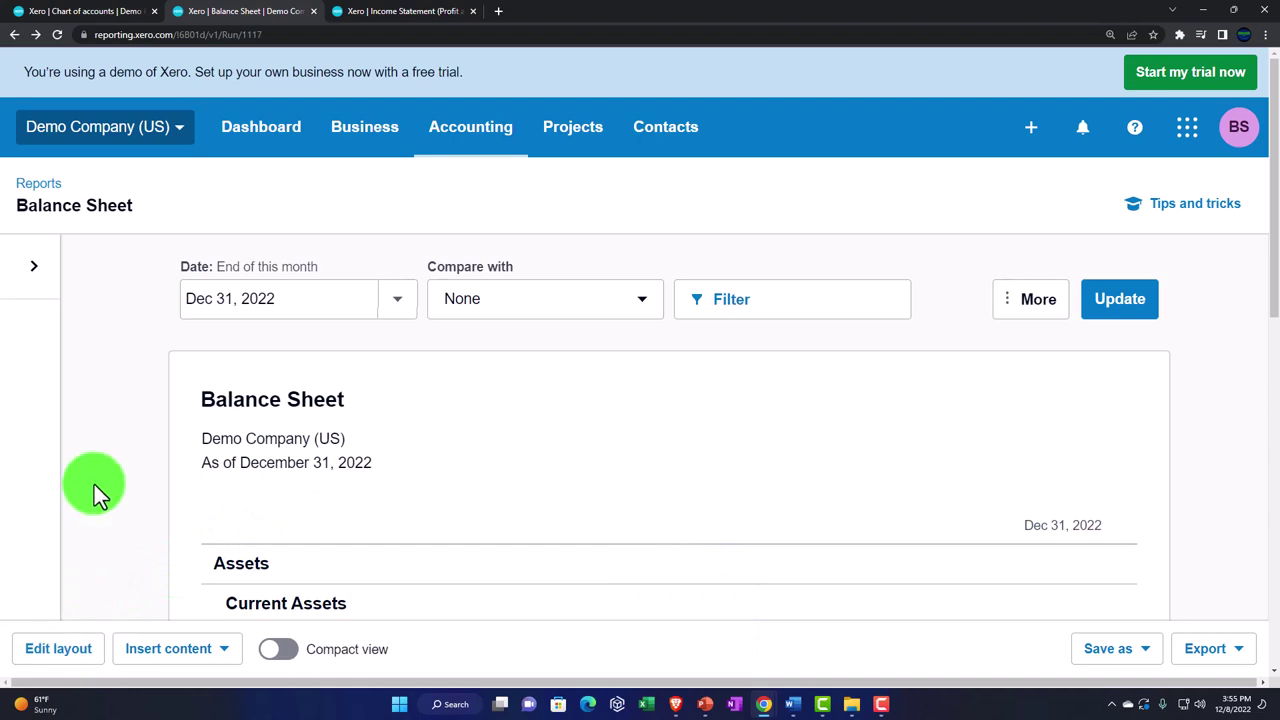
scroll(94, 484, "down", 5)
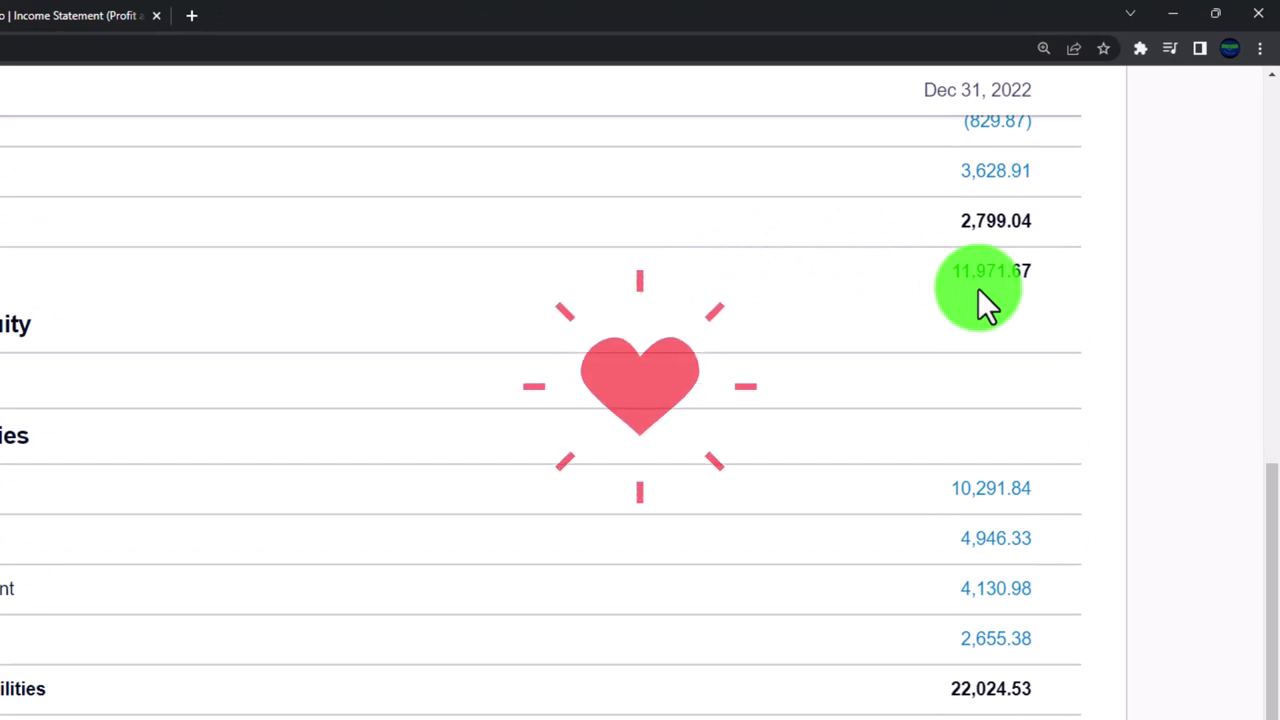
scroll(978, 288, "down", 4)
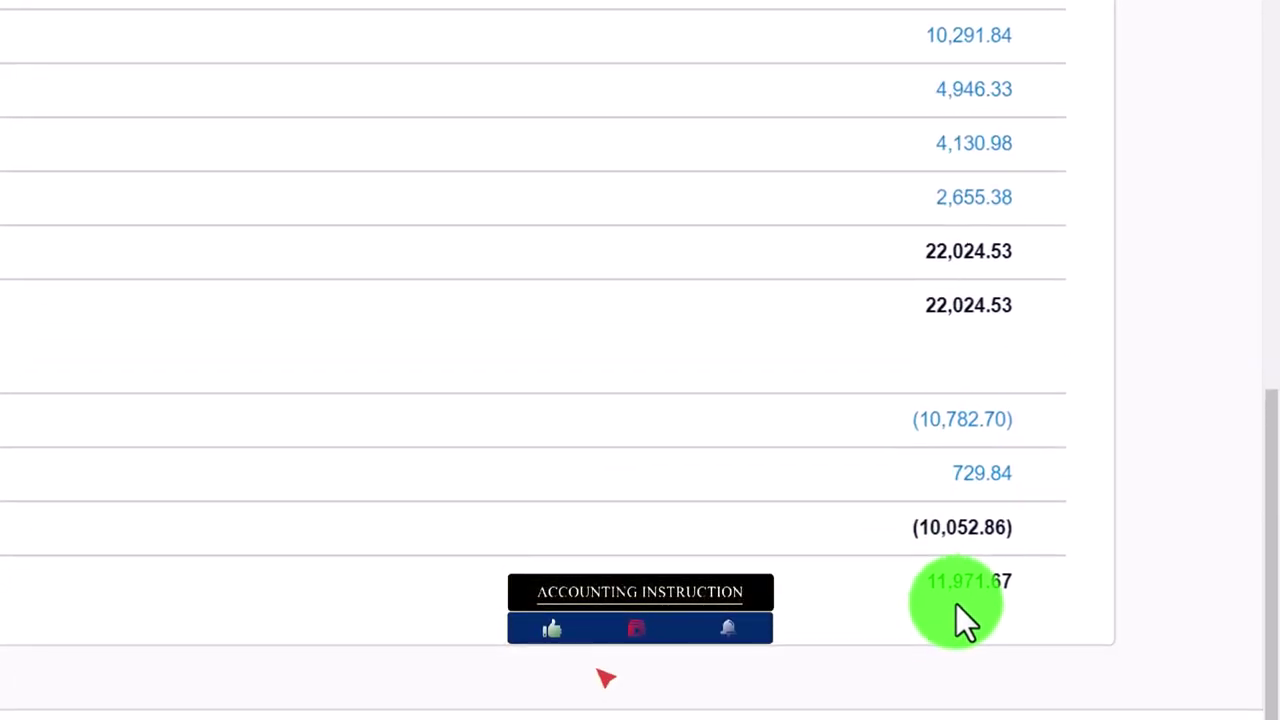
Launch Windows Calculator in compact overlay mode over the Balance Sheet.
left_click(452, 706)
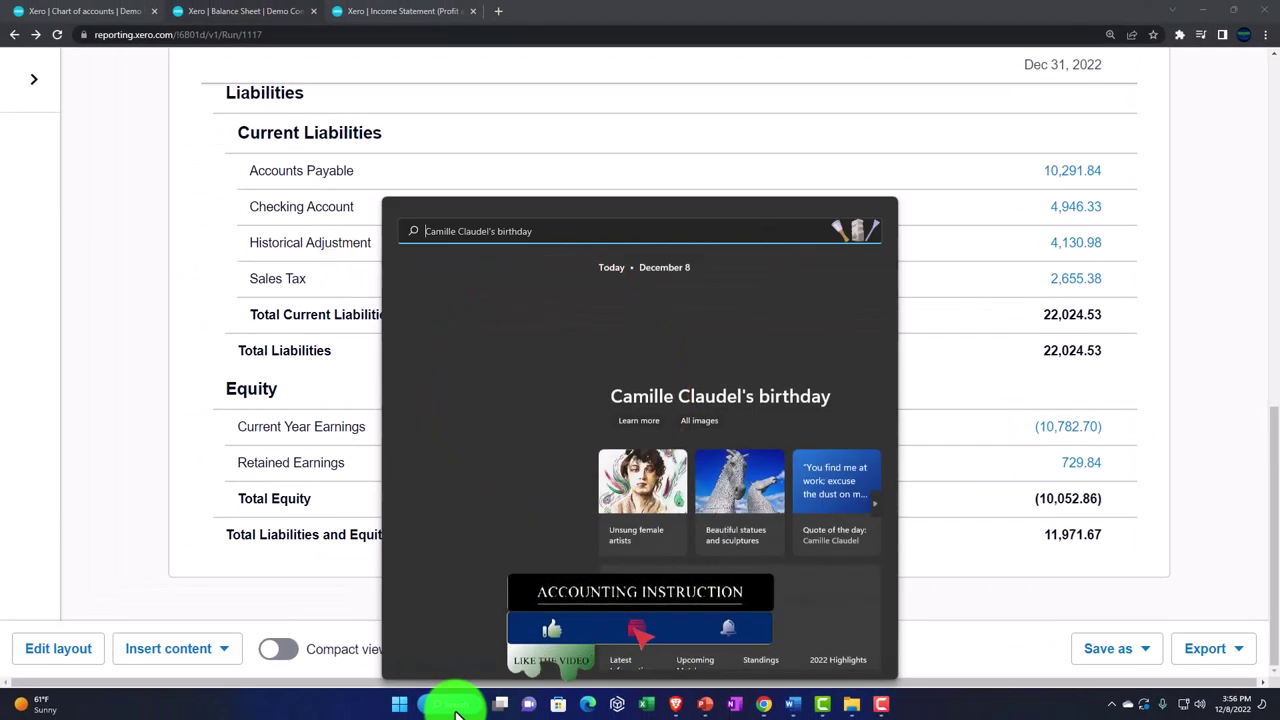
left_click(455, 712)
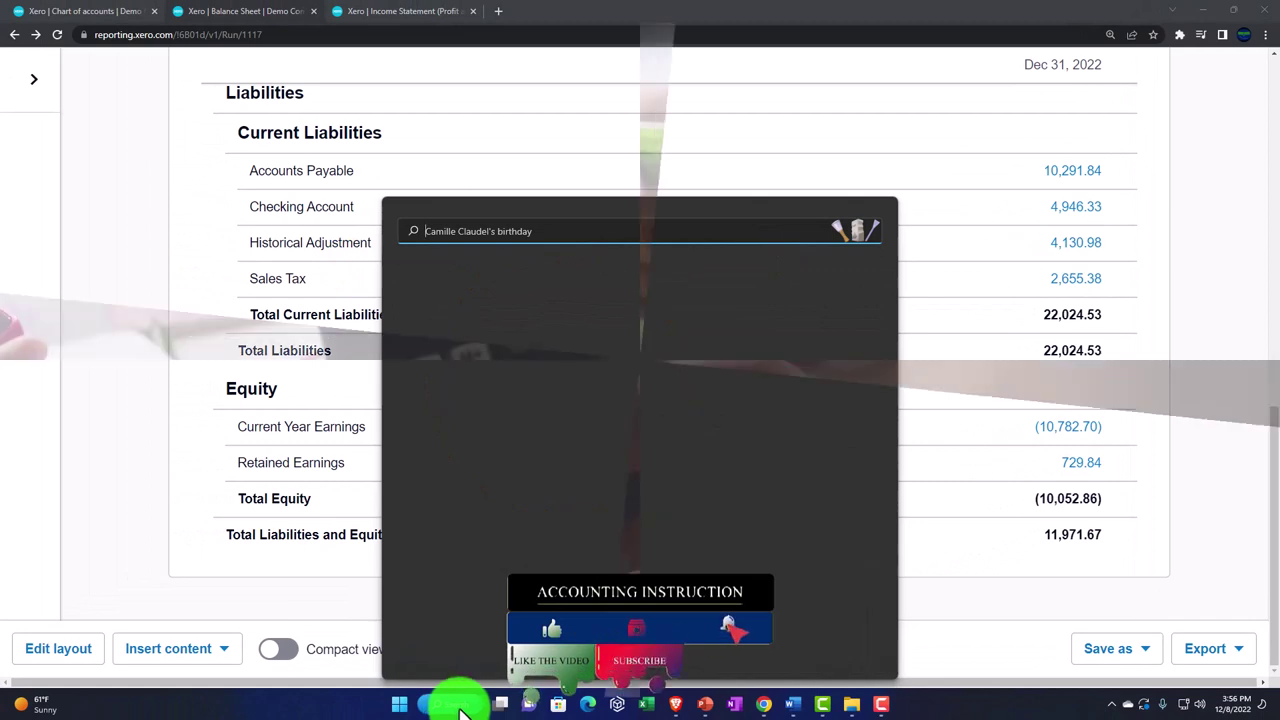
type("cal")
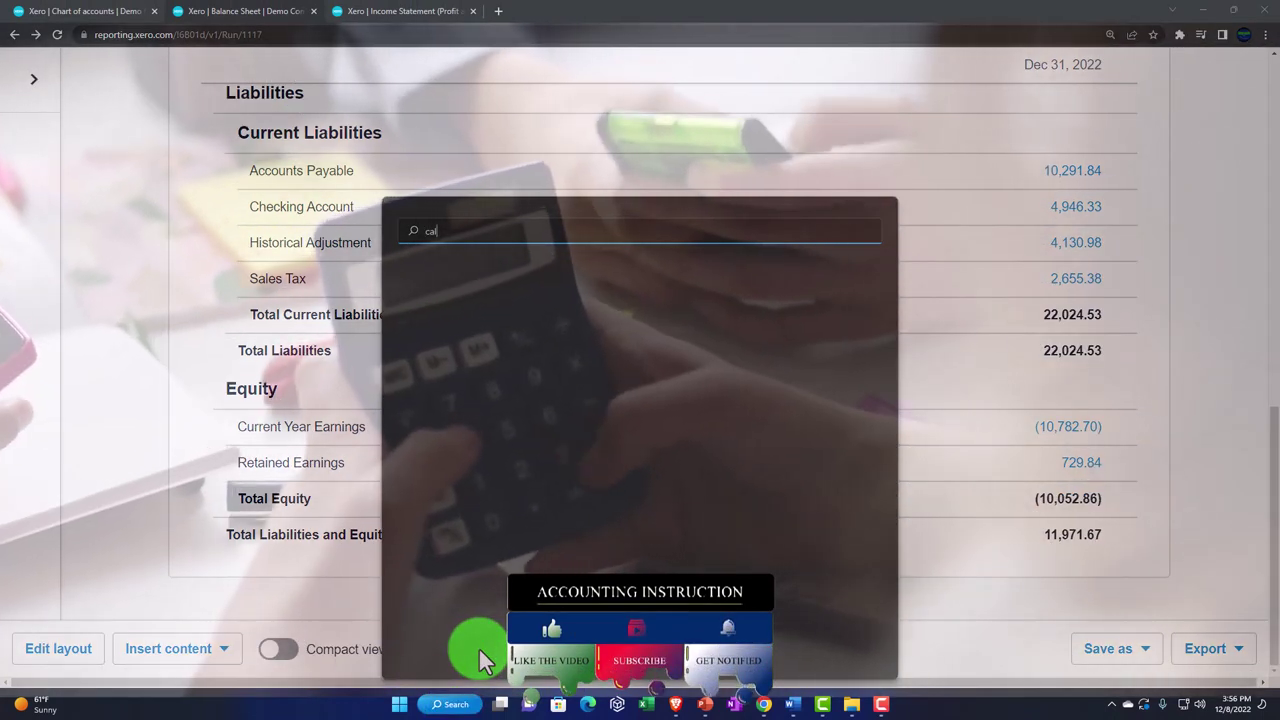
left_click(448, 335)
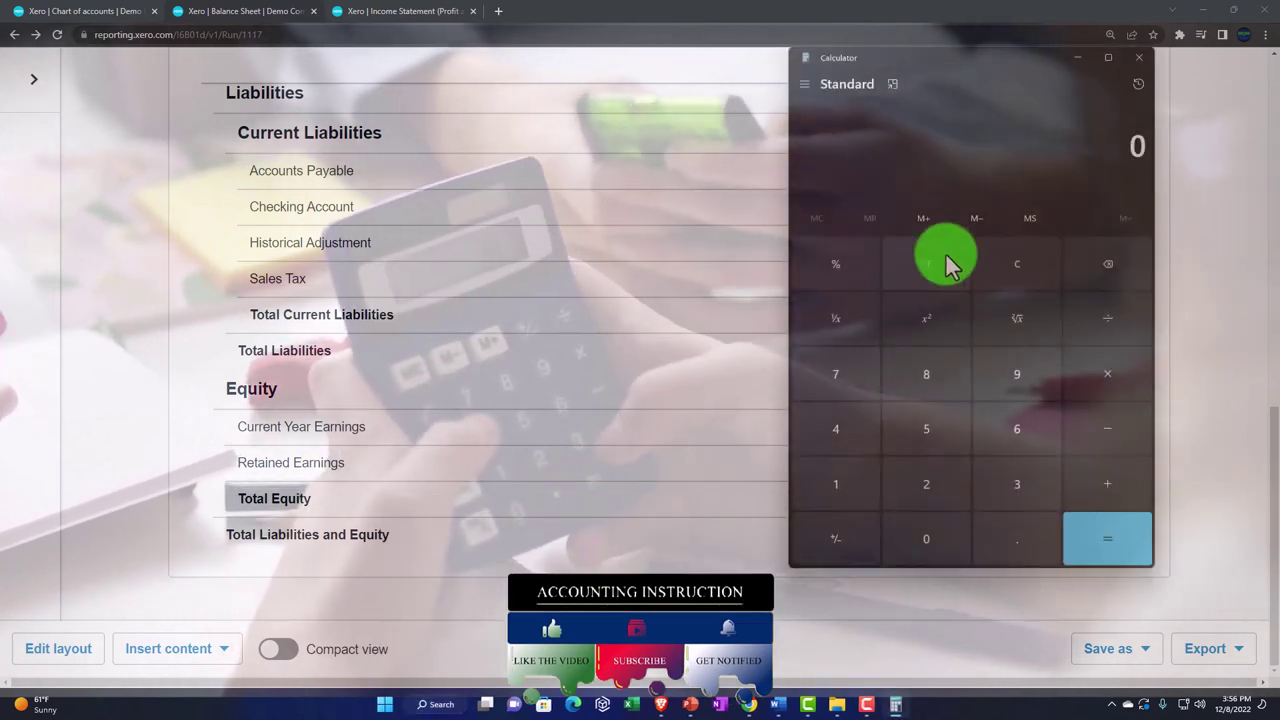
left_click(892, 84)
left_click_drag(1111, 36, 751, 165)
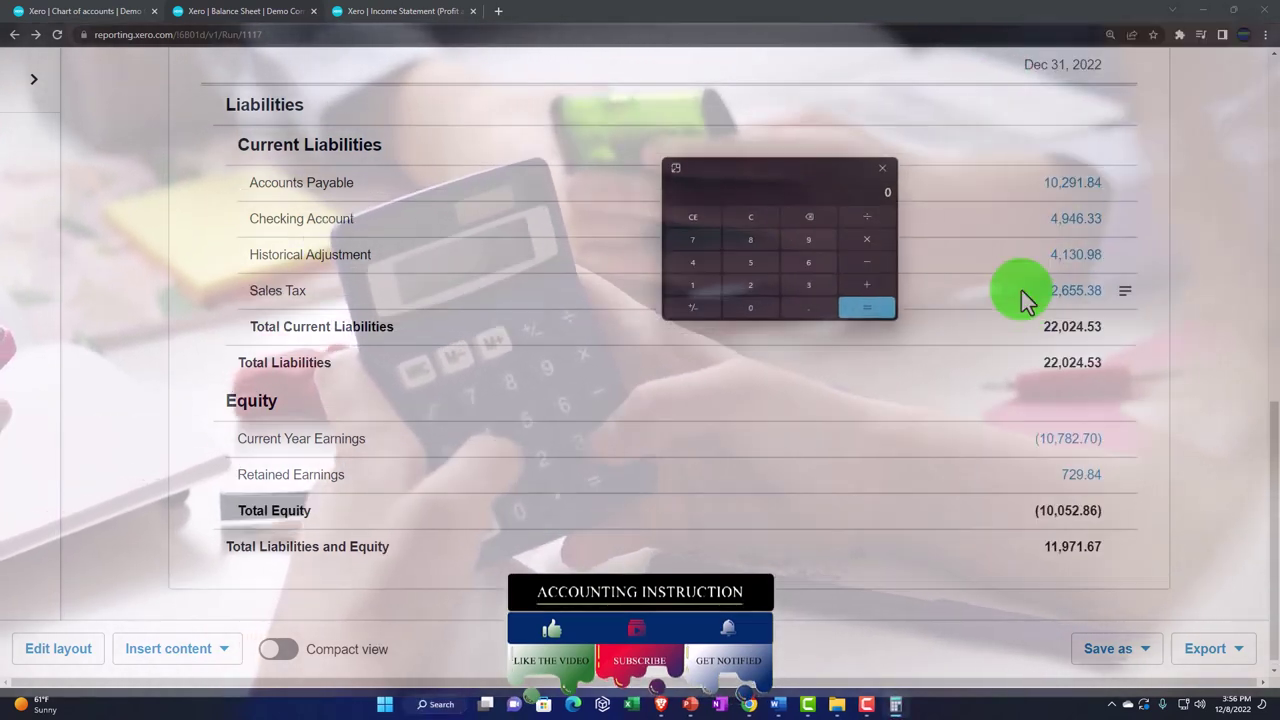
scroll(1021, 290, "up", 3)
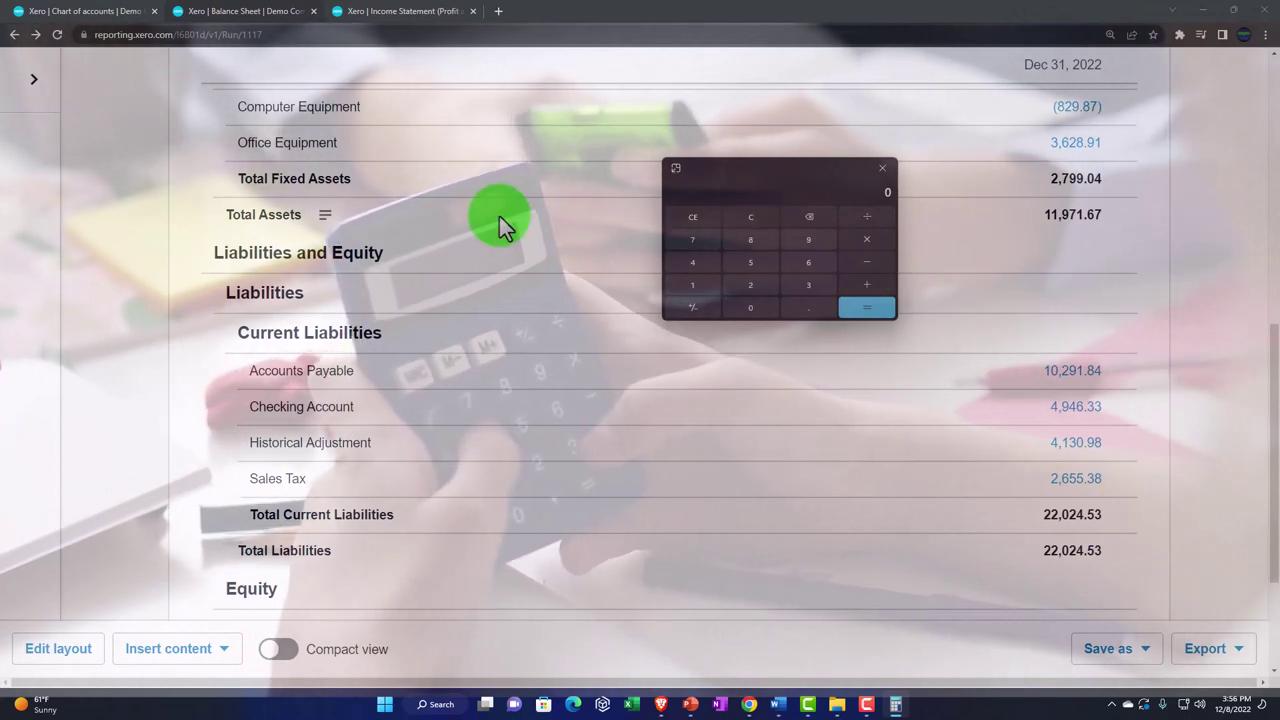
Compute 11,971.67 − 22,024.53 to get -10,052.86, then close Calculator.
type("11,971.67")
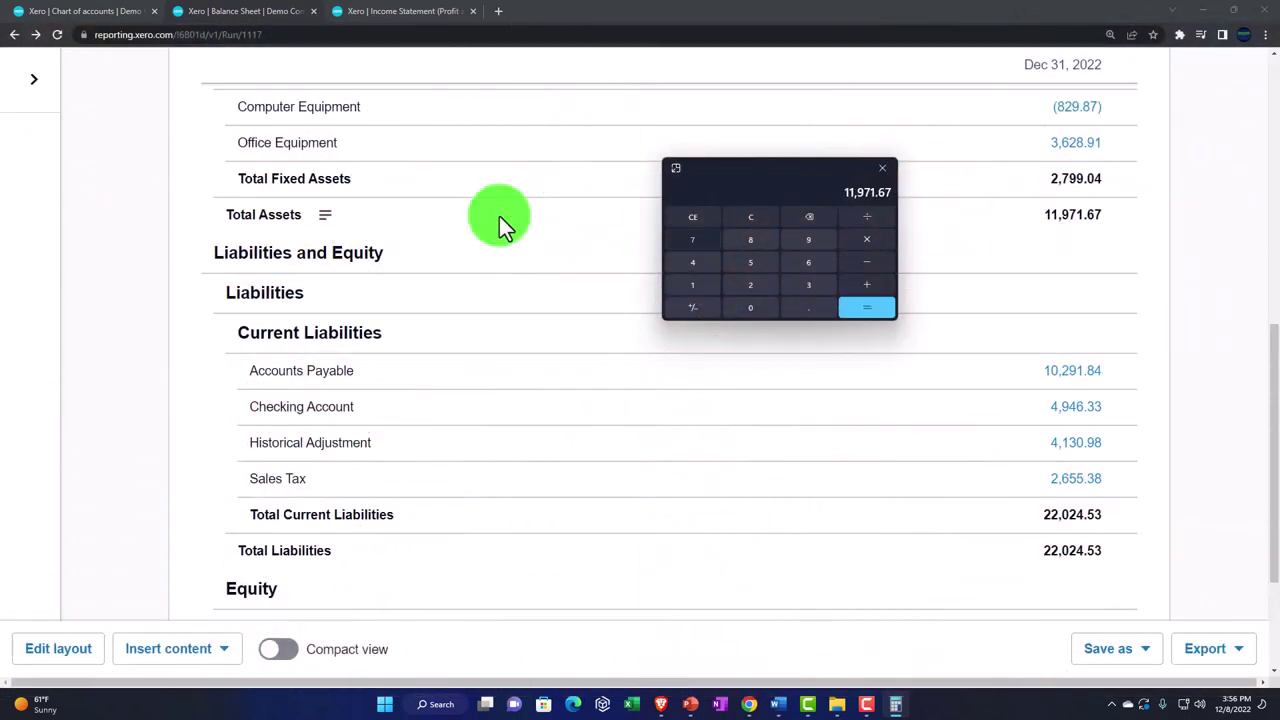
scroll(723, 495, "down", 1)
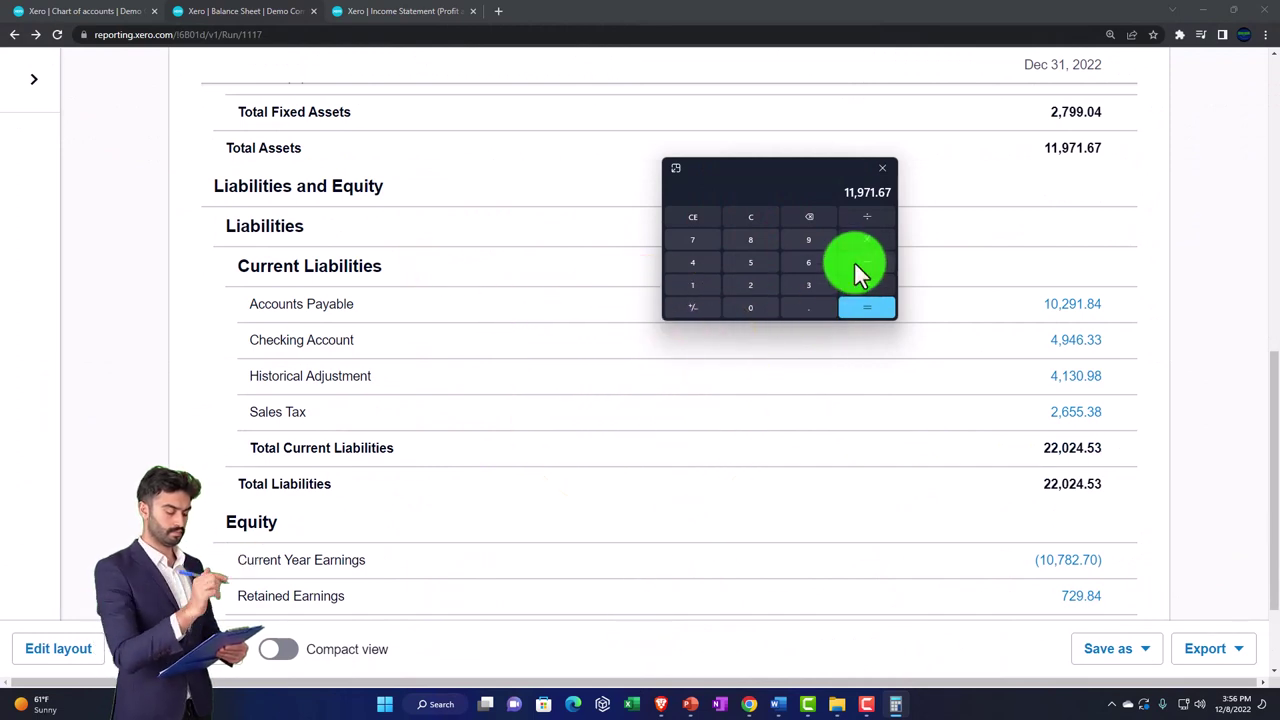
type("22024.5")
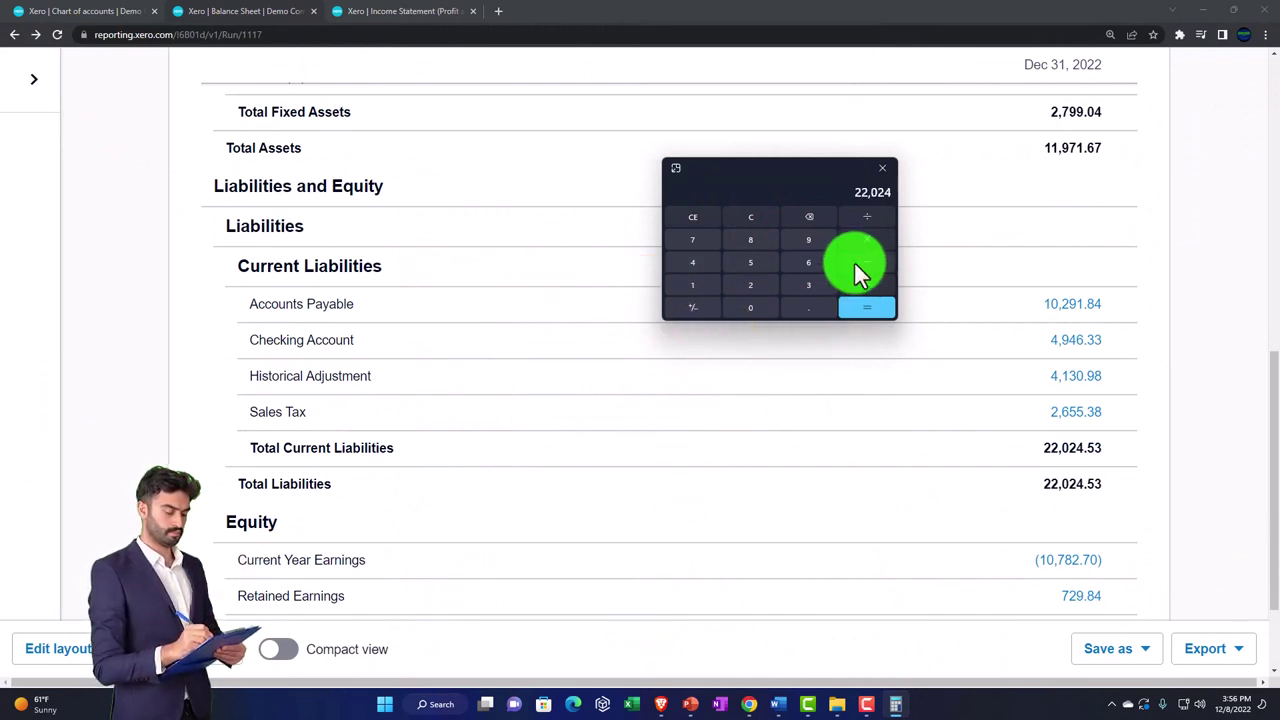
type("3")
key("Return")
scroll(888, 440, "down", 2)
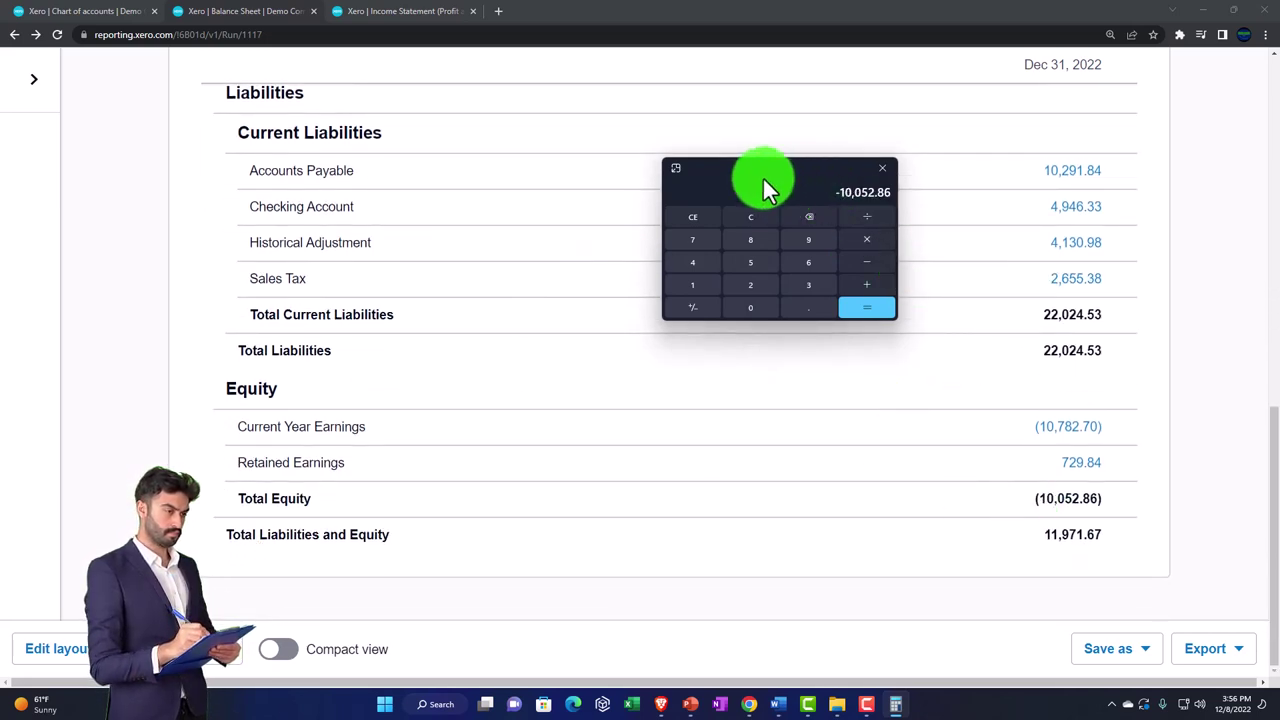
left_click_drag(756, 180, 943, 200)
key("alt+F4")
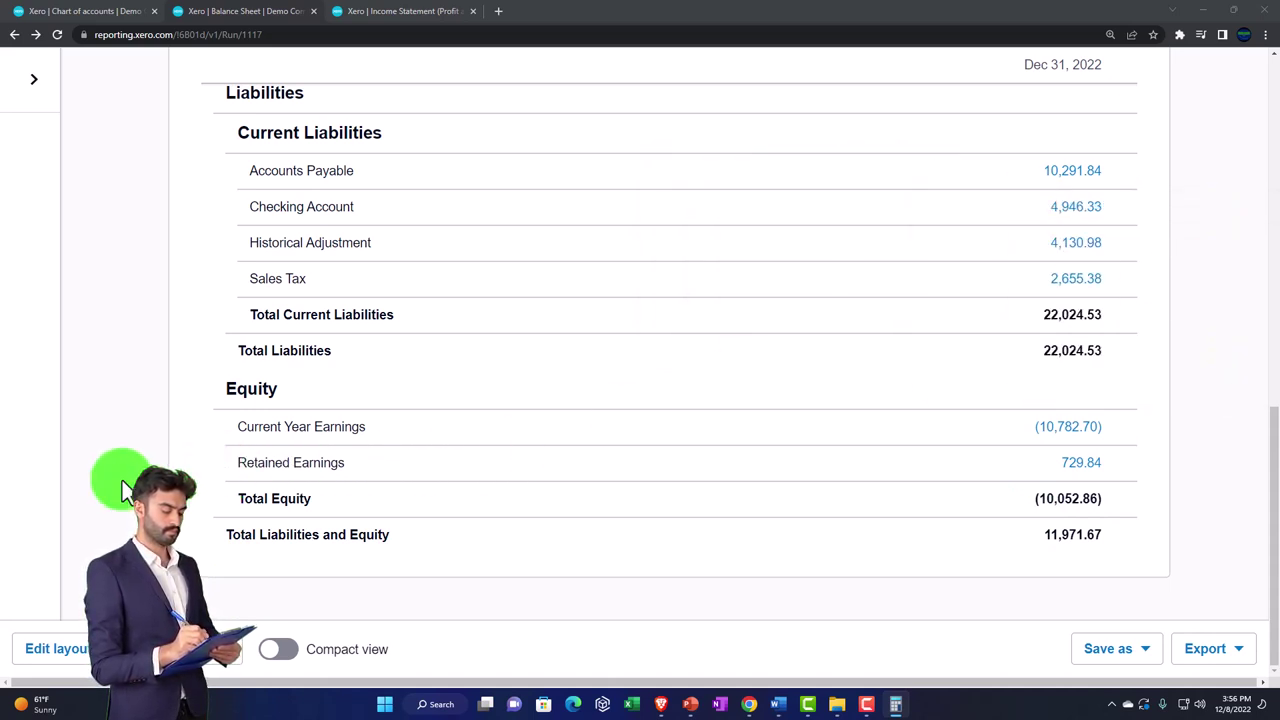
scroll(122, 490, "up", 2)
scroll(122, 490, "up", 3)
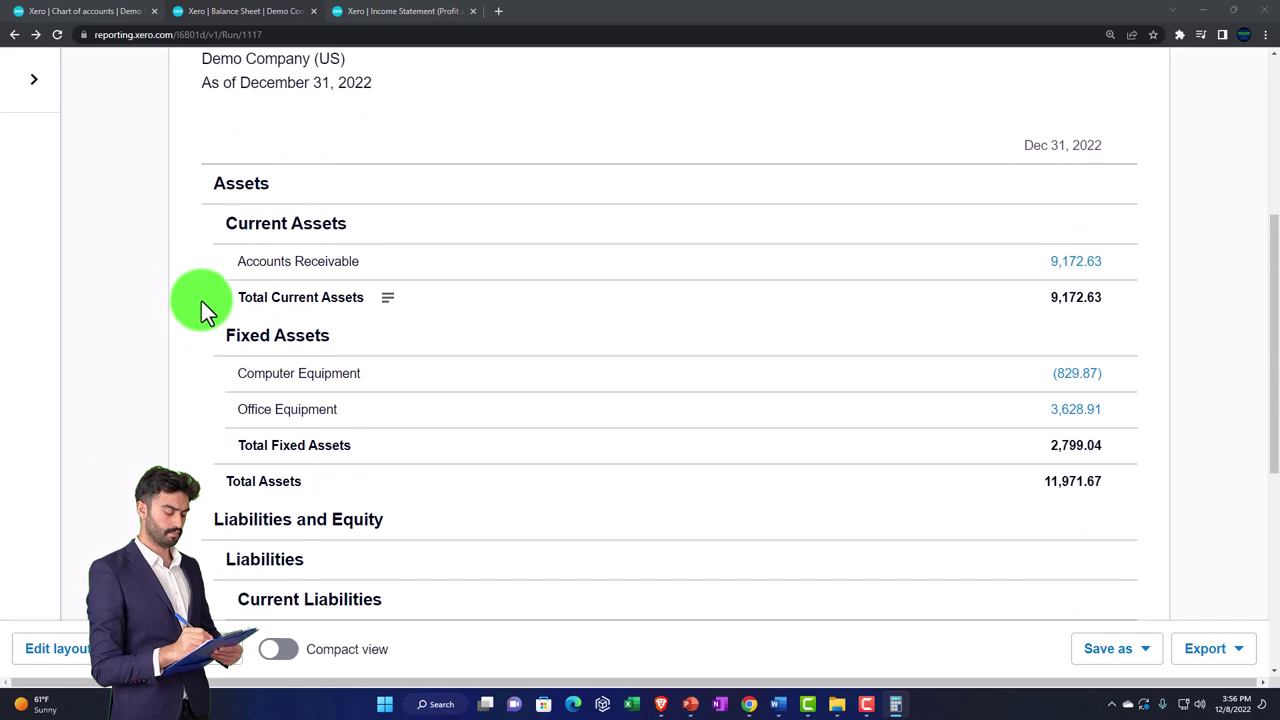
Switch to the Chart of accounts tab and dismiss the Create new menu.
left_click(110, 22)
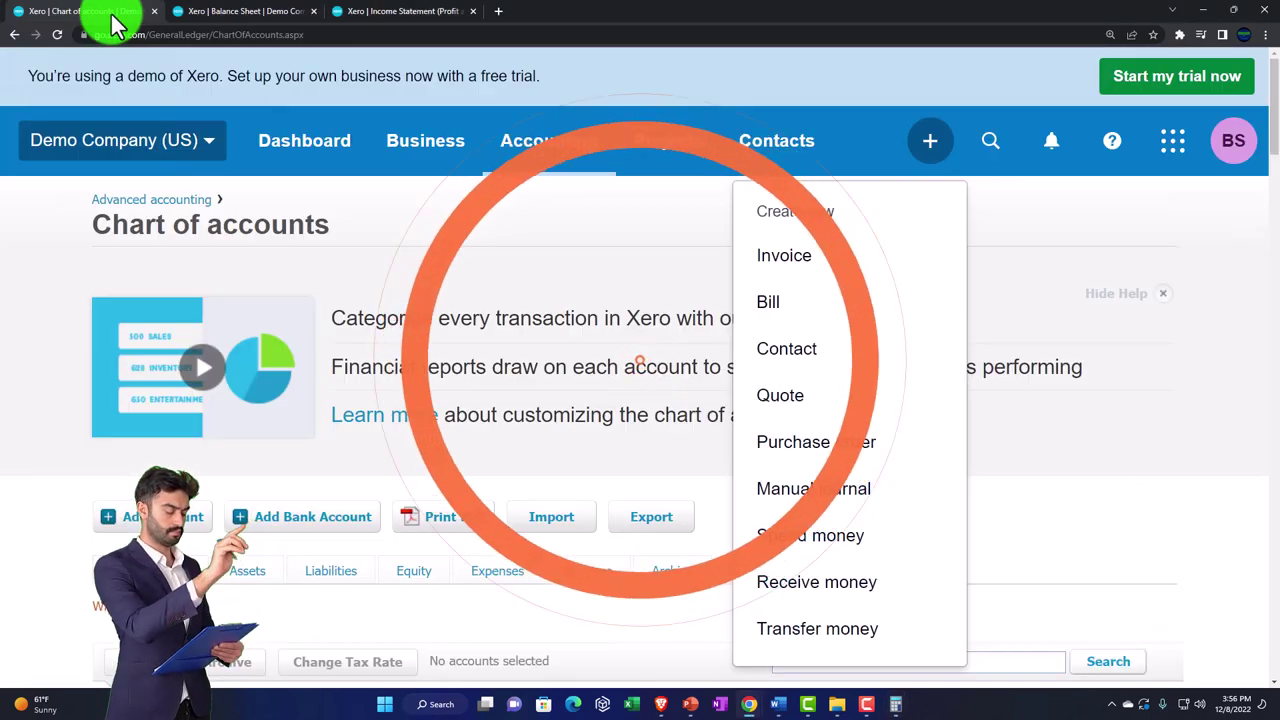
left_click(41, 450)
scroll(41, 450, "down", 3)
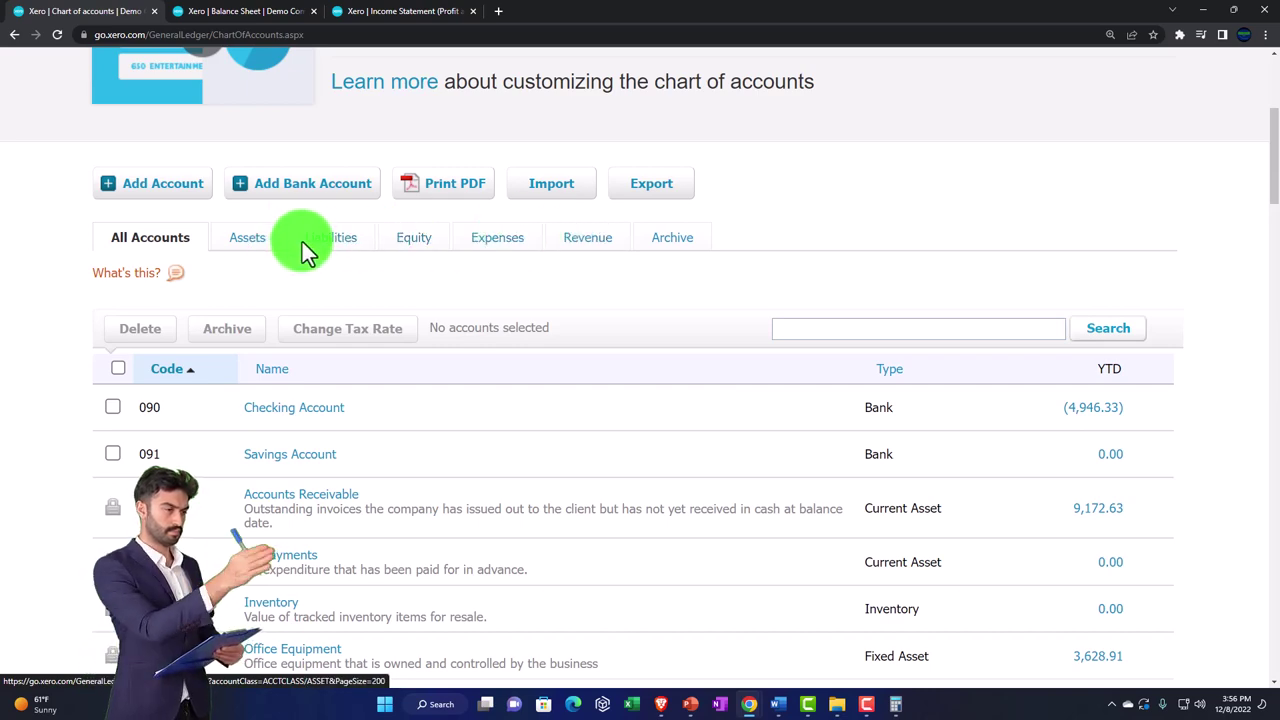
scroll(302, 242, "down", 1)
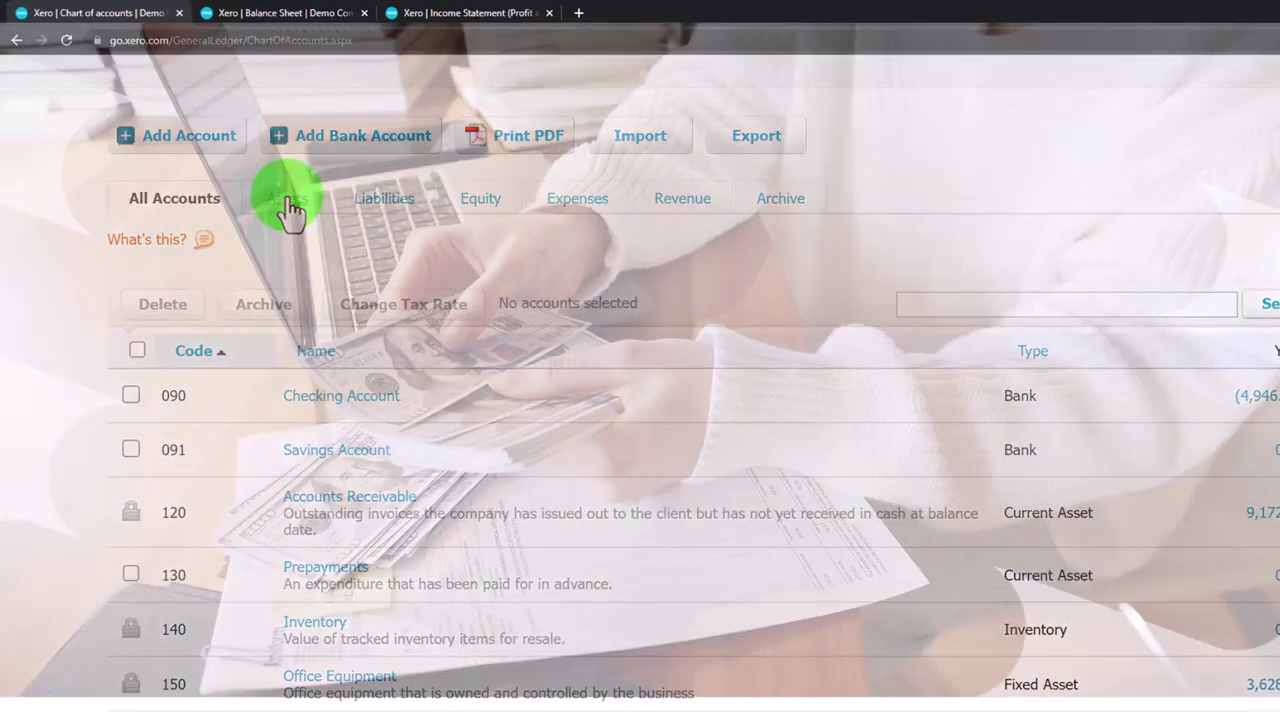
Filter to Asset accounts, showing Checking Account (4,946.33), then return to the Balance Sheet.
left_click(290, 205)
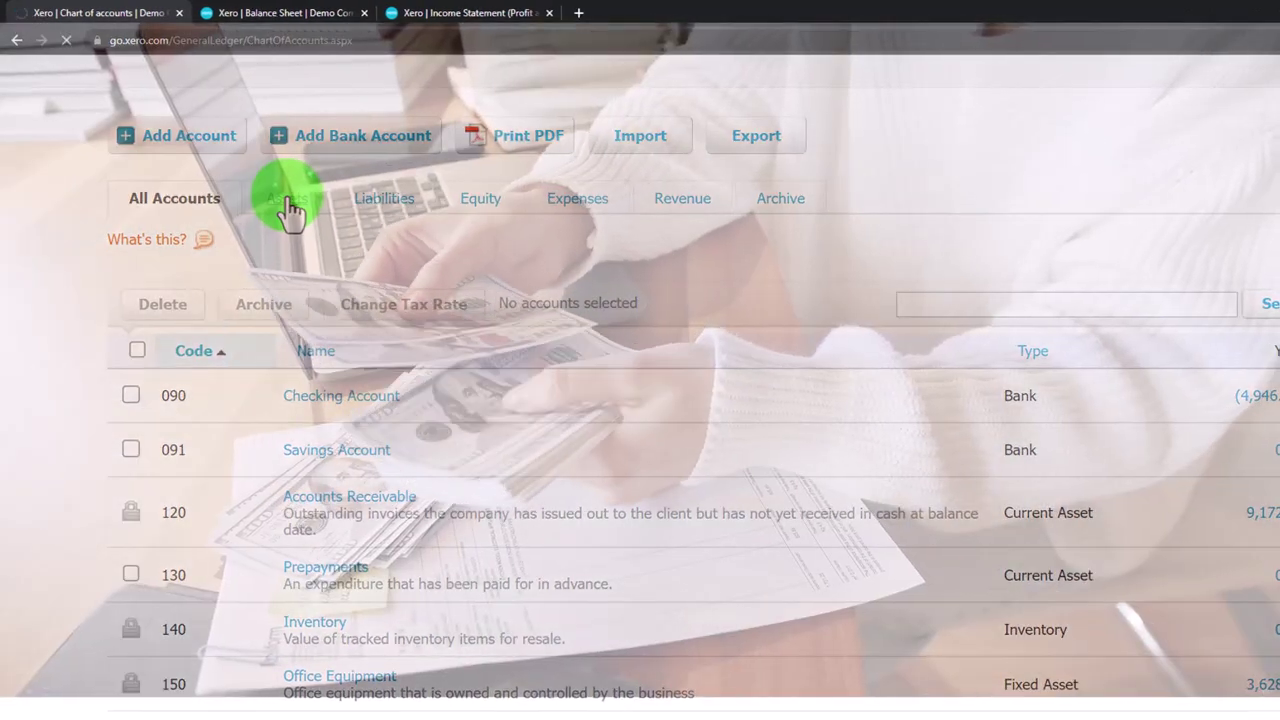
scroll(323, 310, "down", 5)
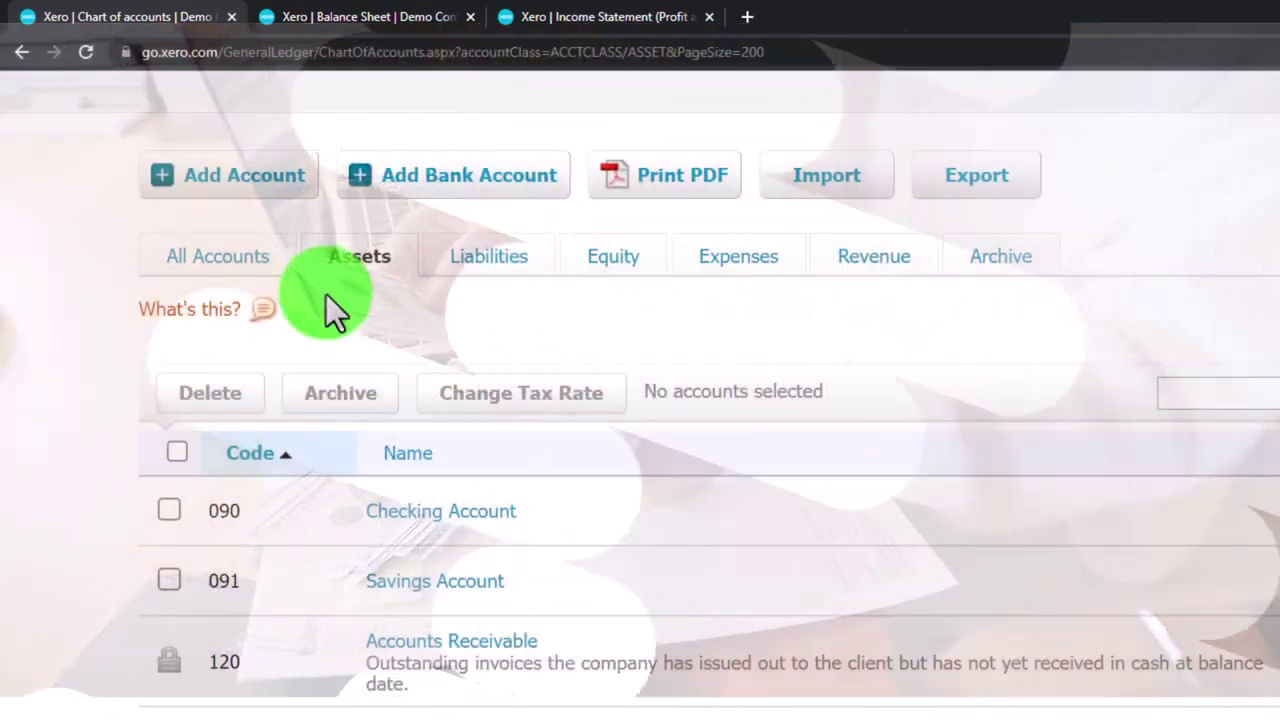
scroll(312, 289, "down", 3)
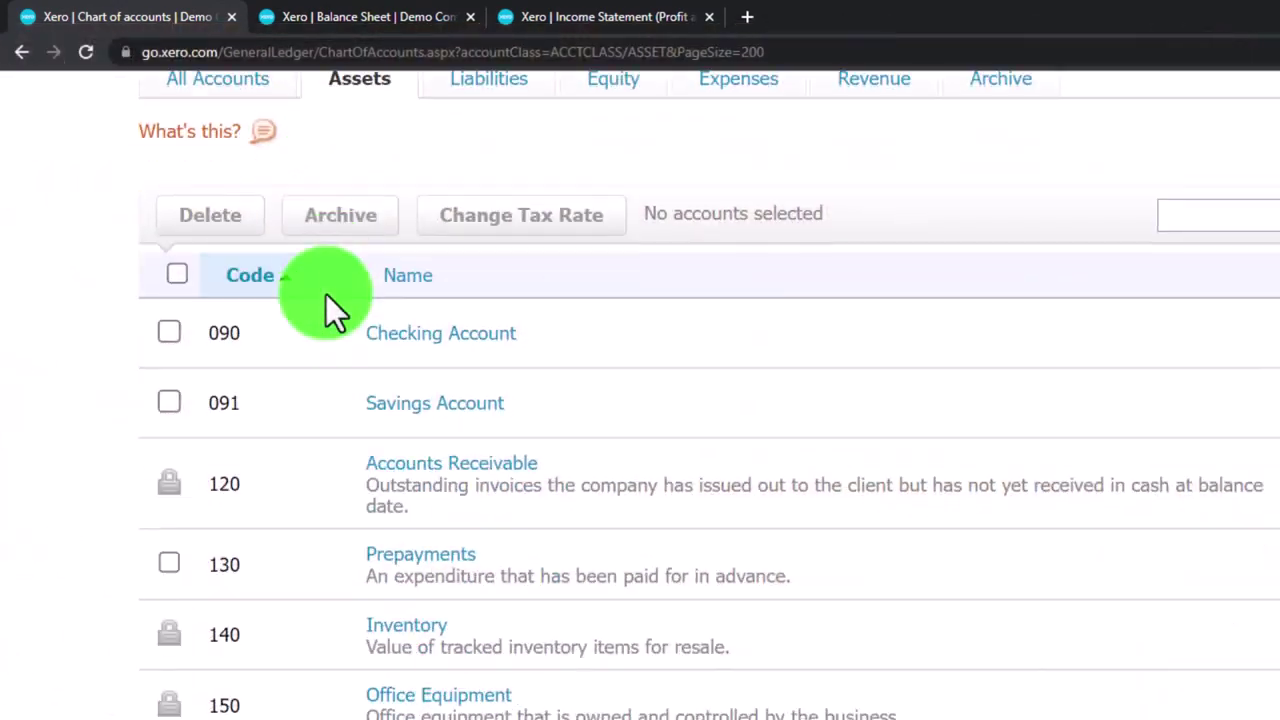
left_click(541, 330)
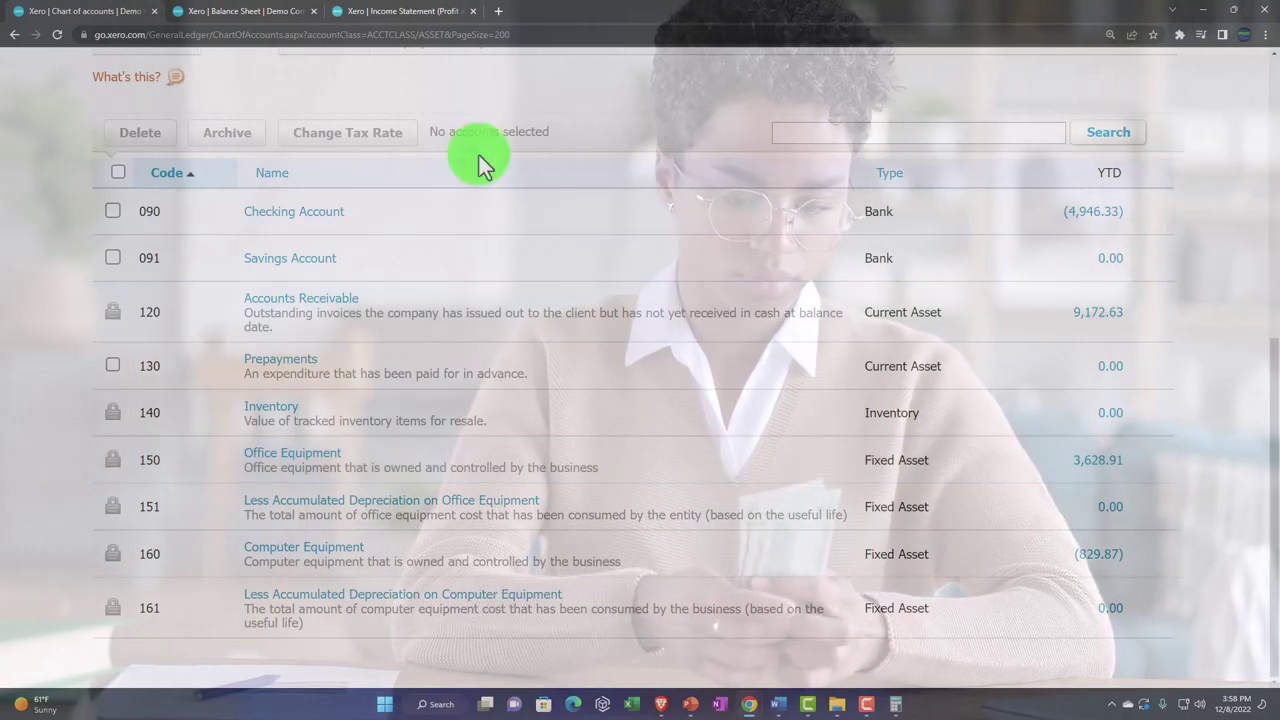
left_click(252, 14)
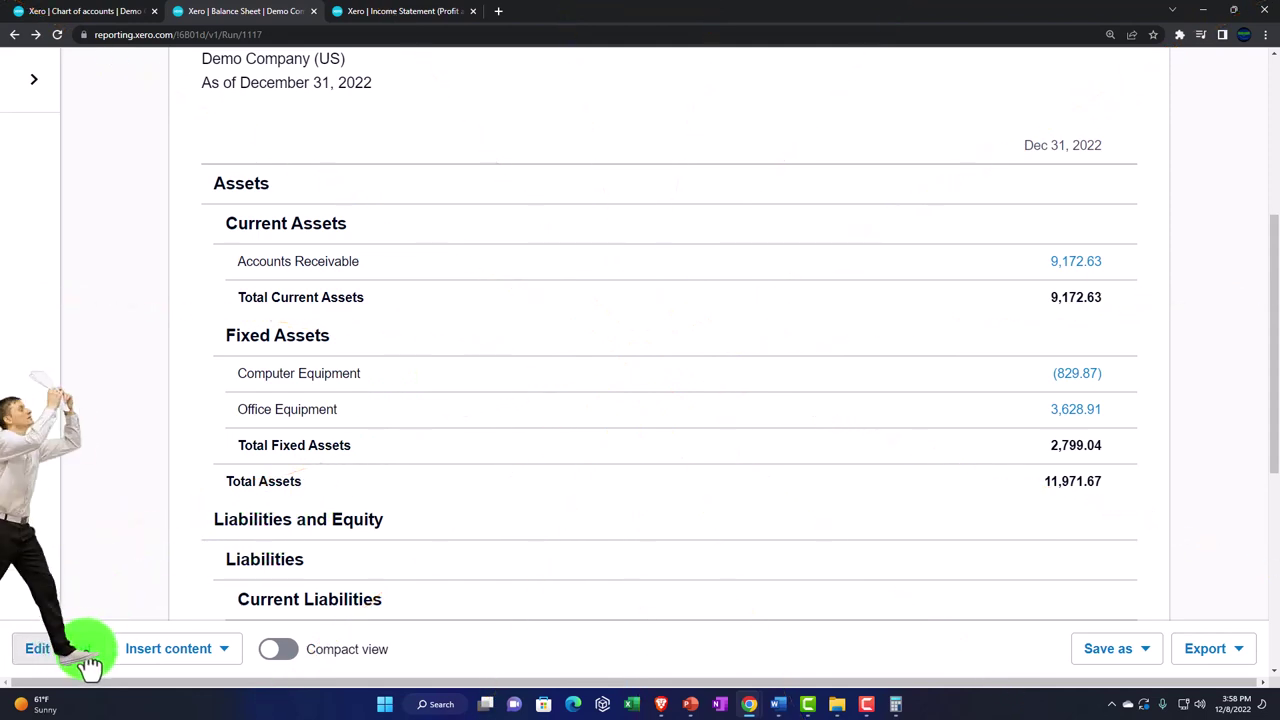
Open the Balance Sheet layout editor and collapse the Current Assets group.
left_click(77, 658)
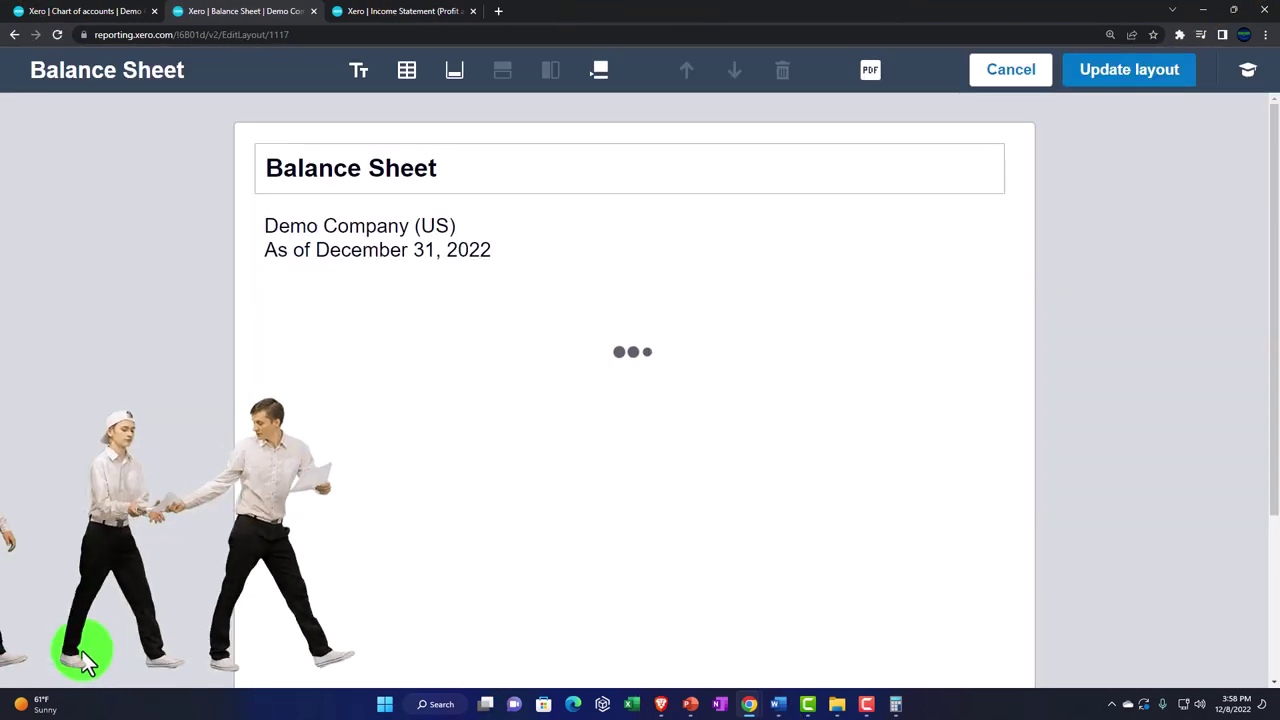
scroll(215, 335, "down", 1)
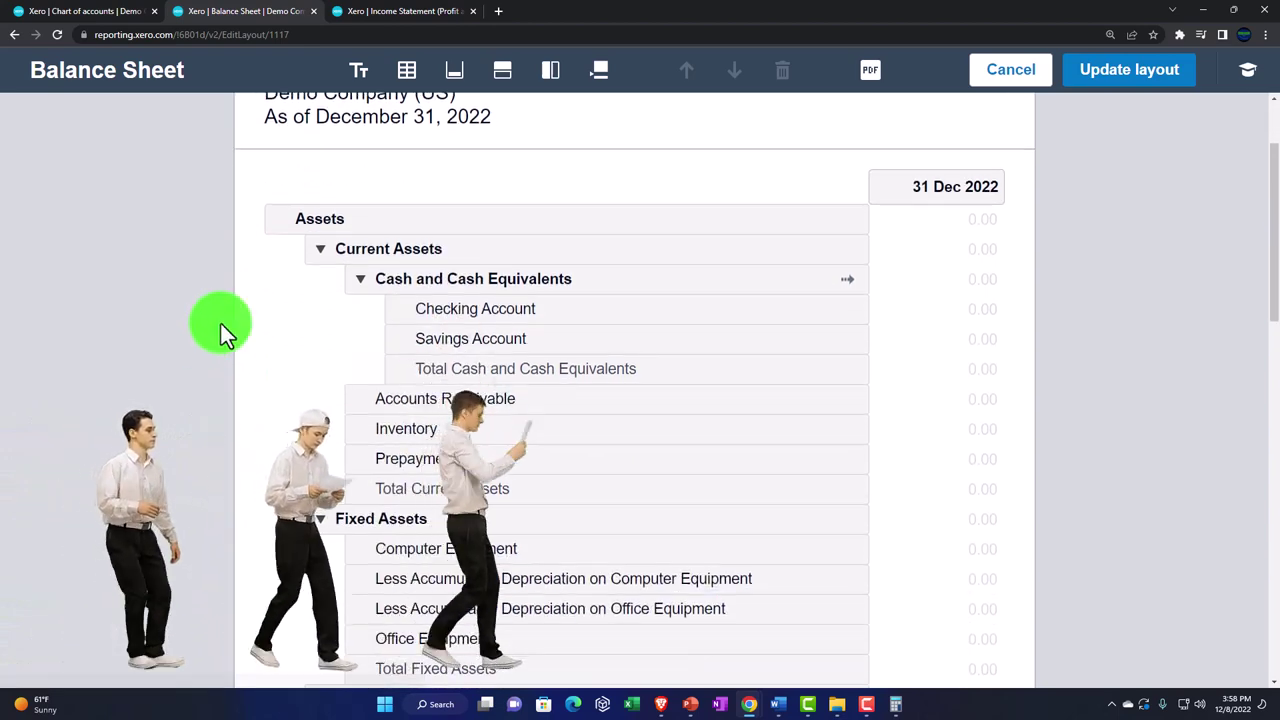
left_click(322, 256)
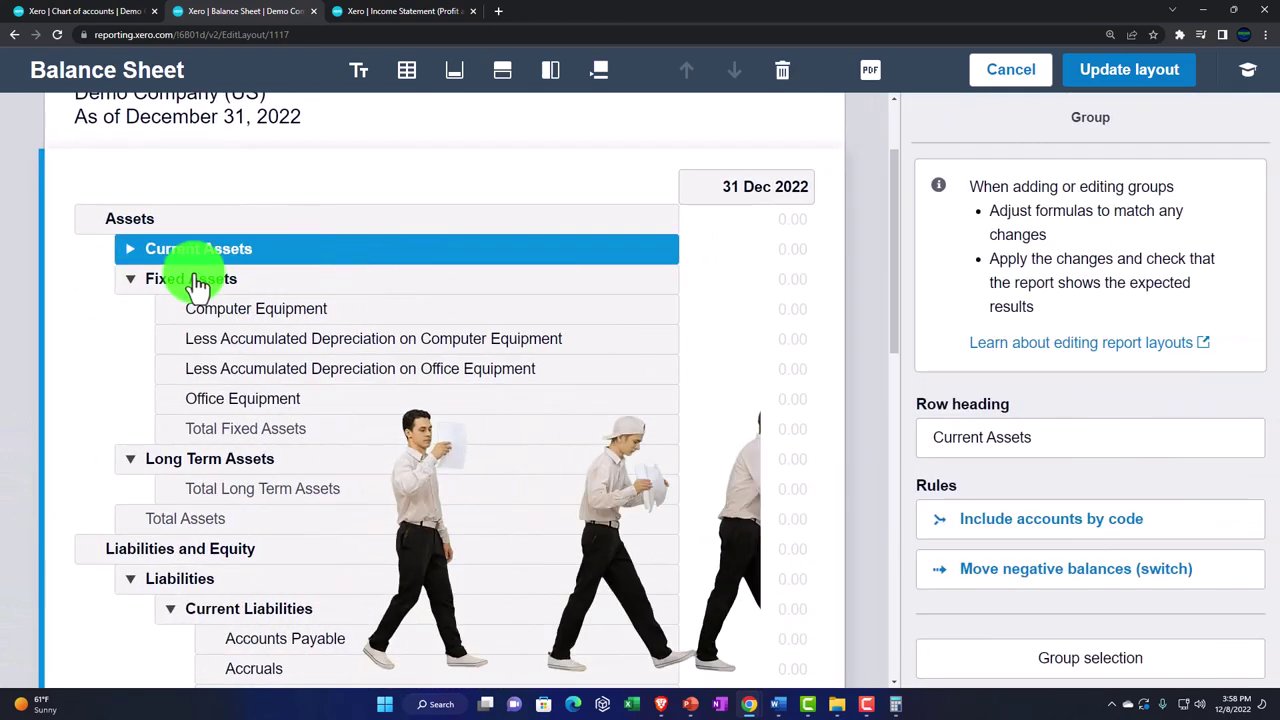
left_click(129, 254)
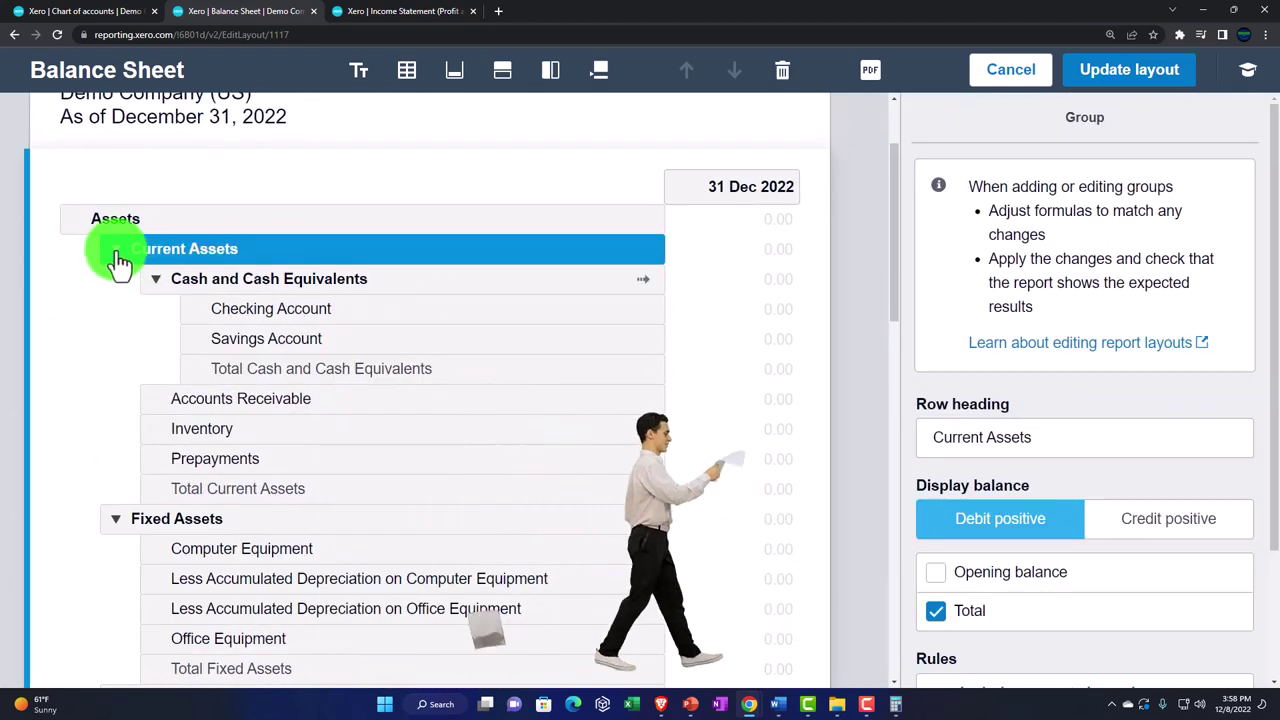
left_click(116, 254)
Collapse the Fixed Assets, Long Term Assets, Liabilities and Equity groups to their headings.
left_click(116, 284)
left_click(116, 312)
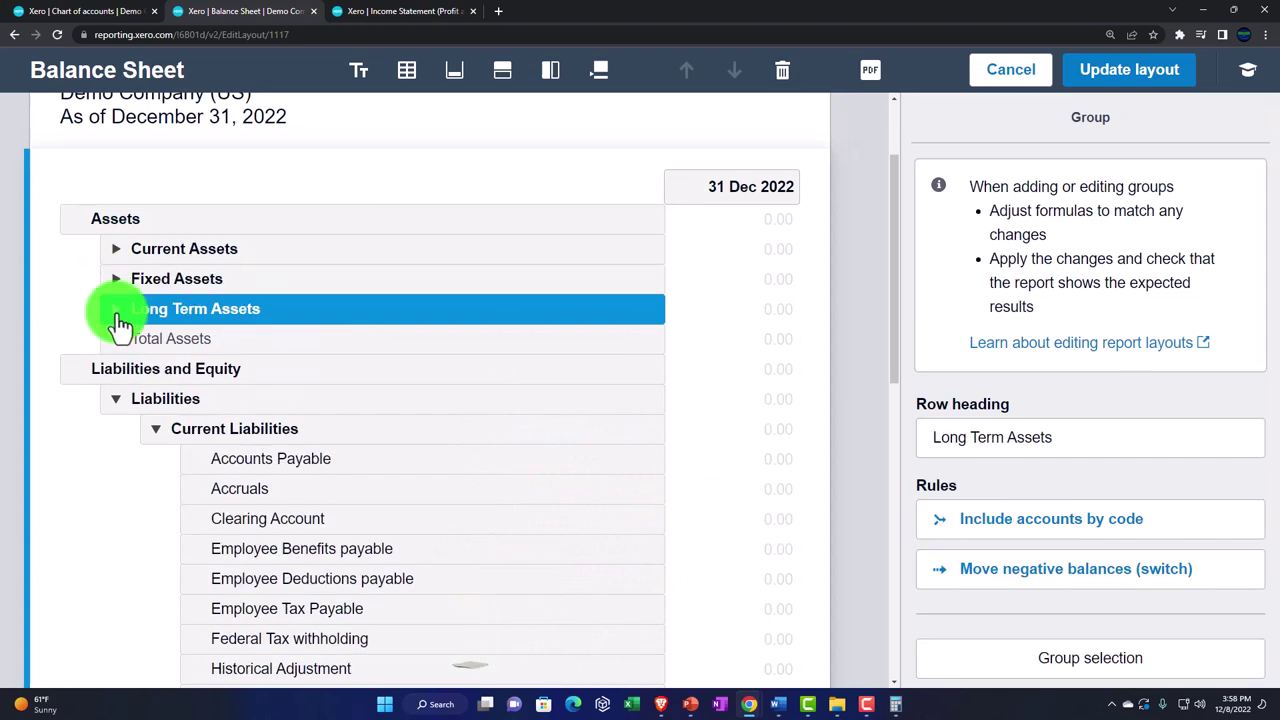
left_click(115, 401)
left_click(116, 432)
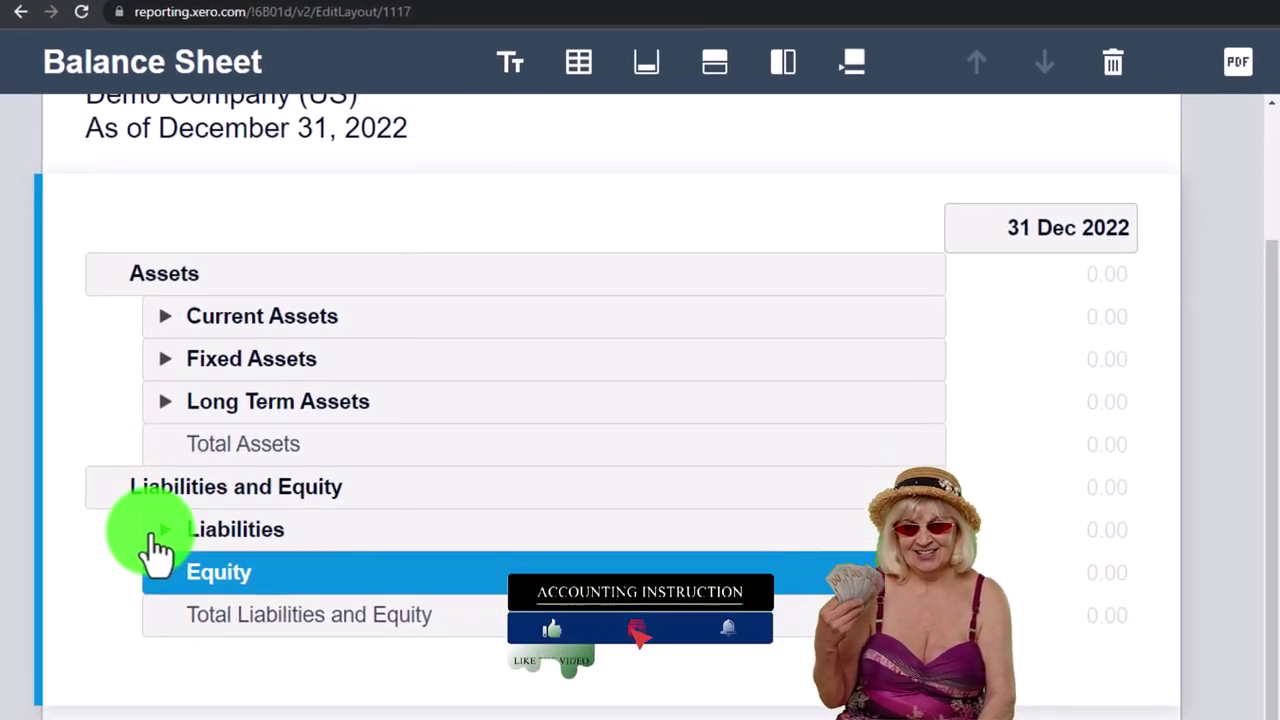
Expand Liabilities, check the Loan account under Long Term Liabilities, and leave both subgroups collapsed.
left_click(160, 531)
left_click(218, 325)
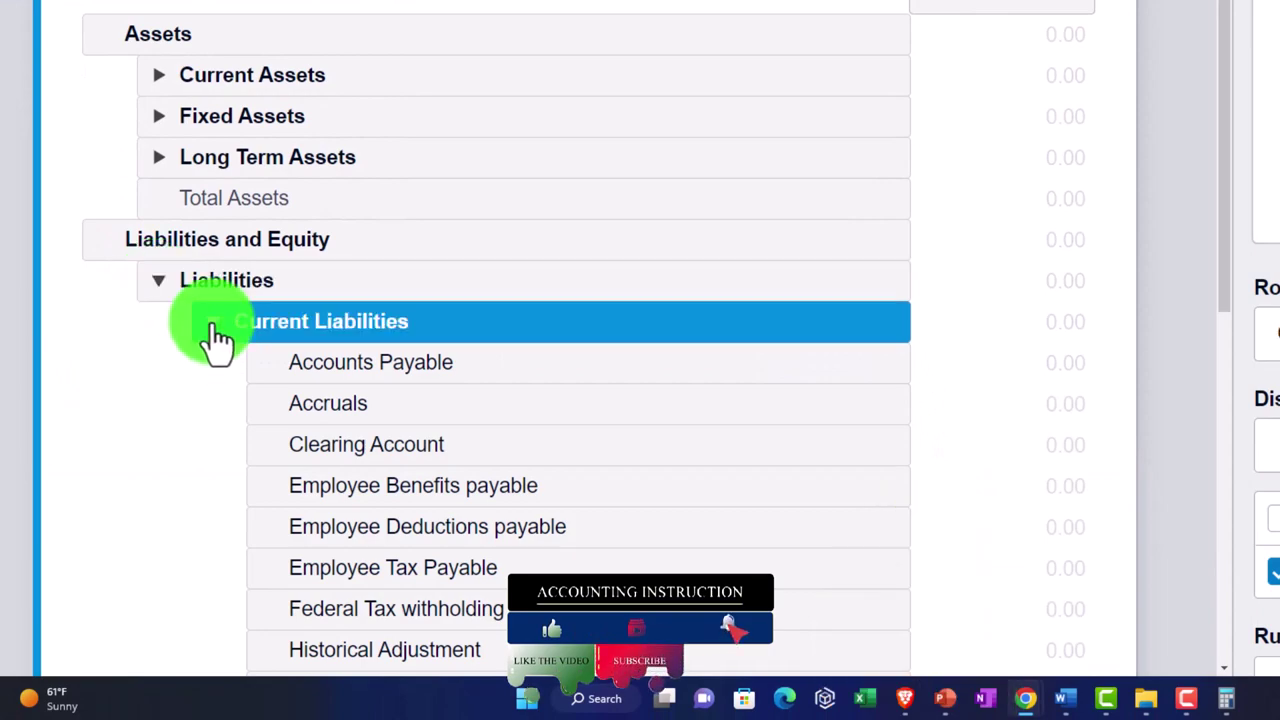
left_click(214, 324)
left_click(210, 362)
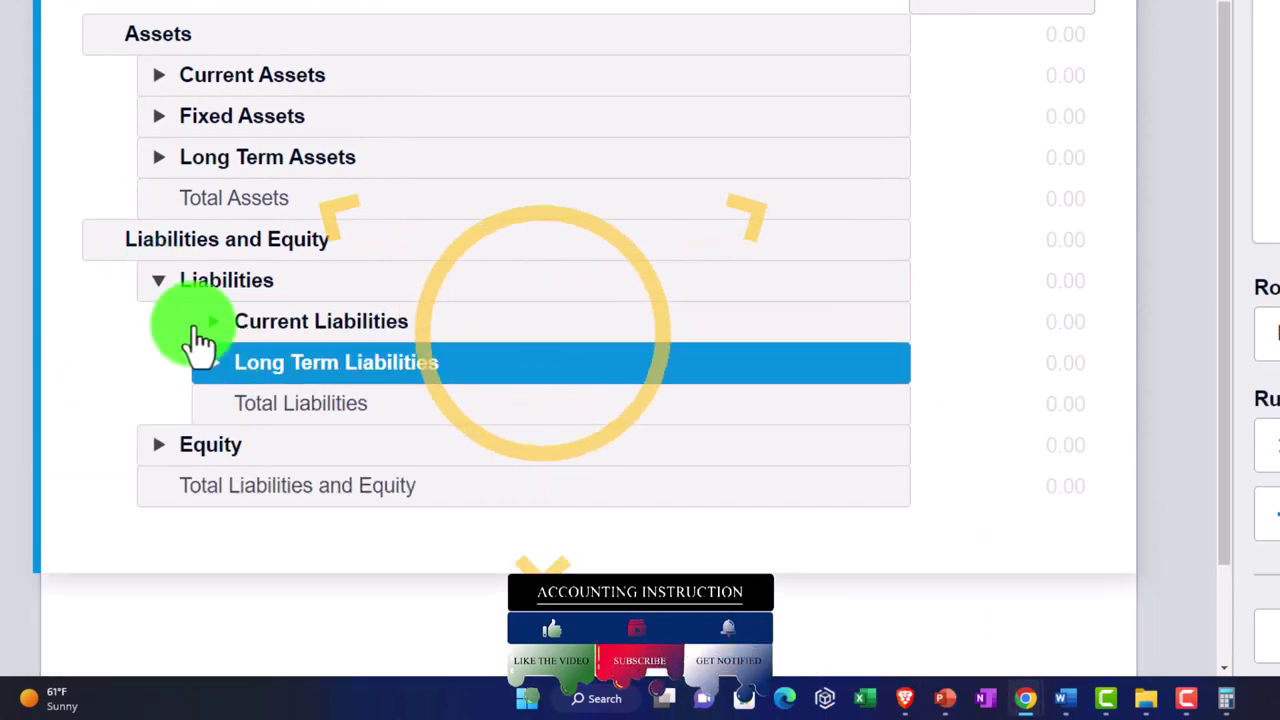
left_click(160, 282)
left_click(160, 282)
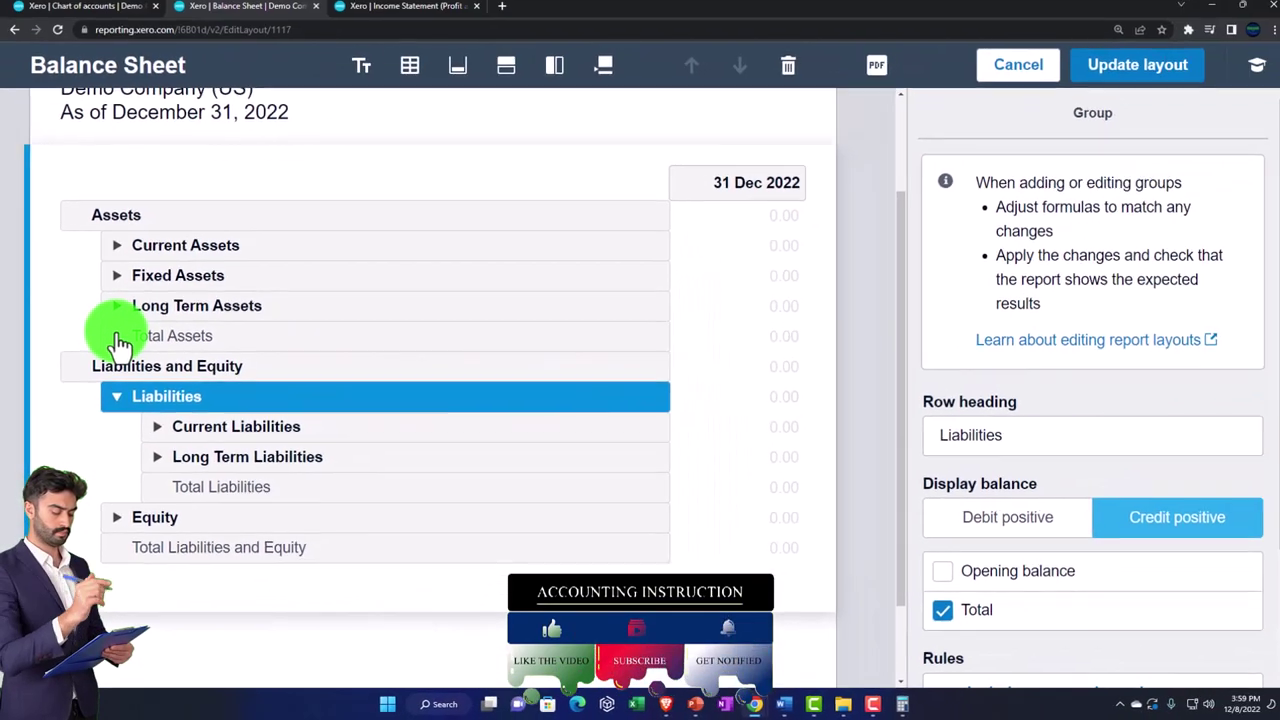
left_click(155, 462)
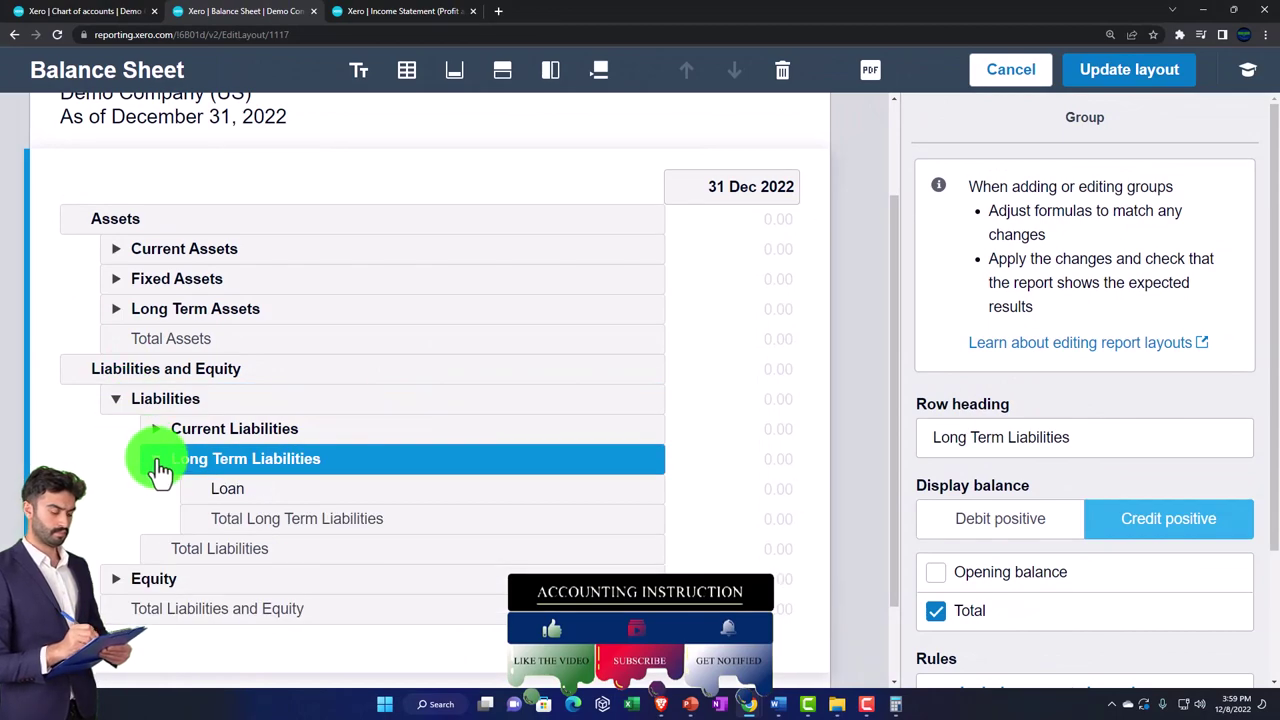
left_click(157, 460)
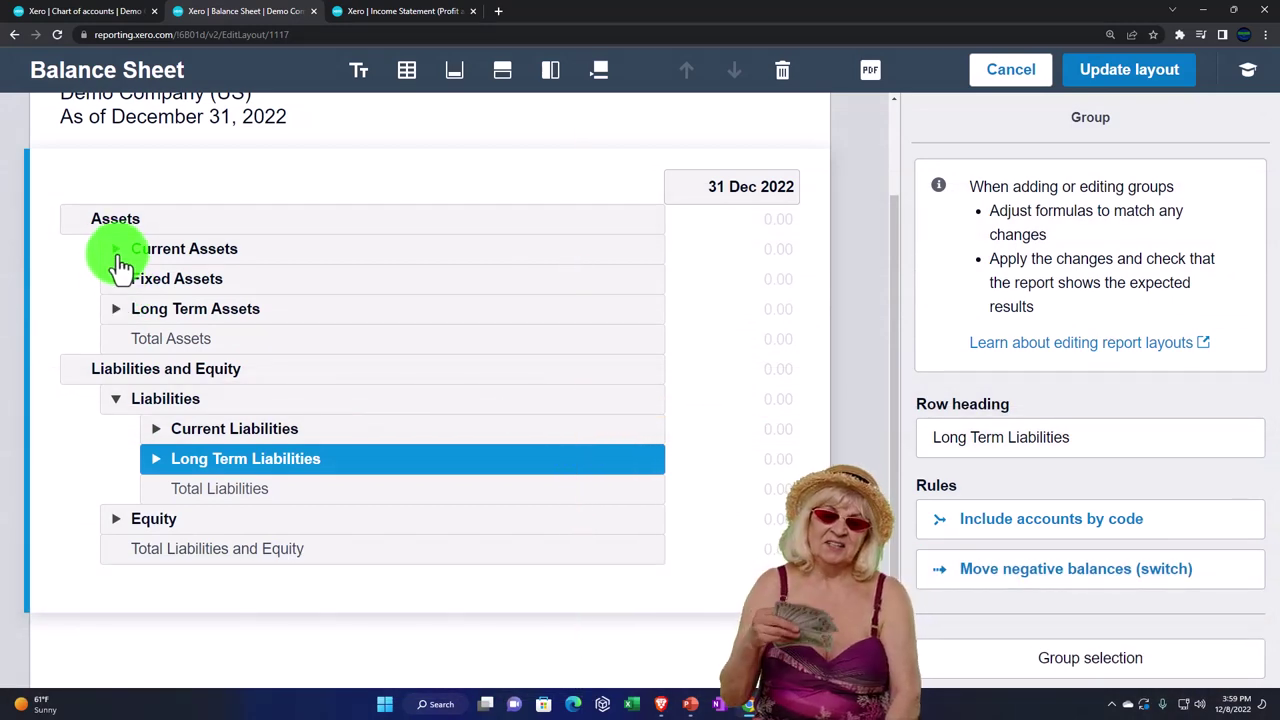
Expand Current Assets to show its rows, with Cash and Cash Equivalents folded up.
left_click(117, 254)
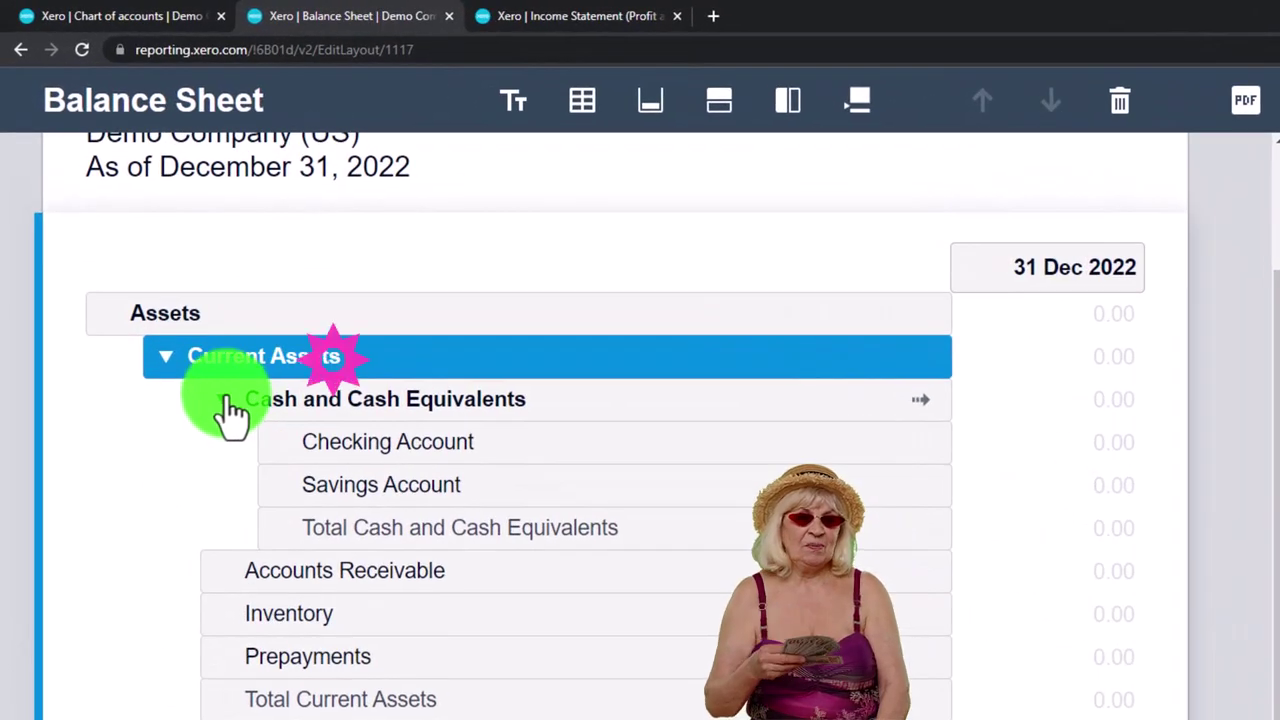
left_click(226, 401)
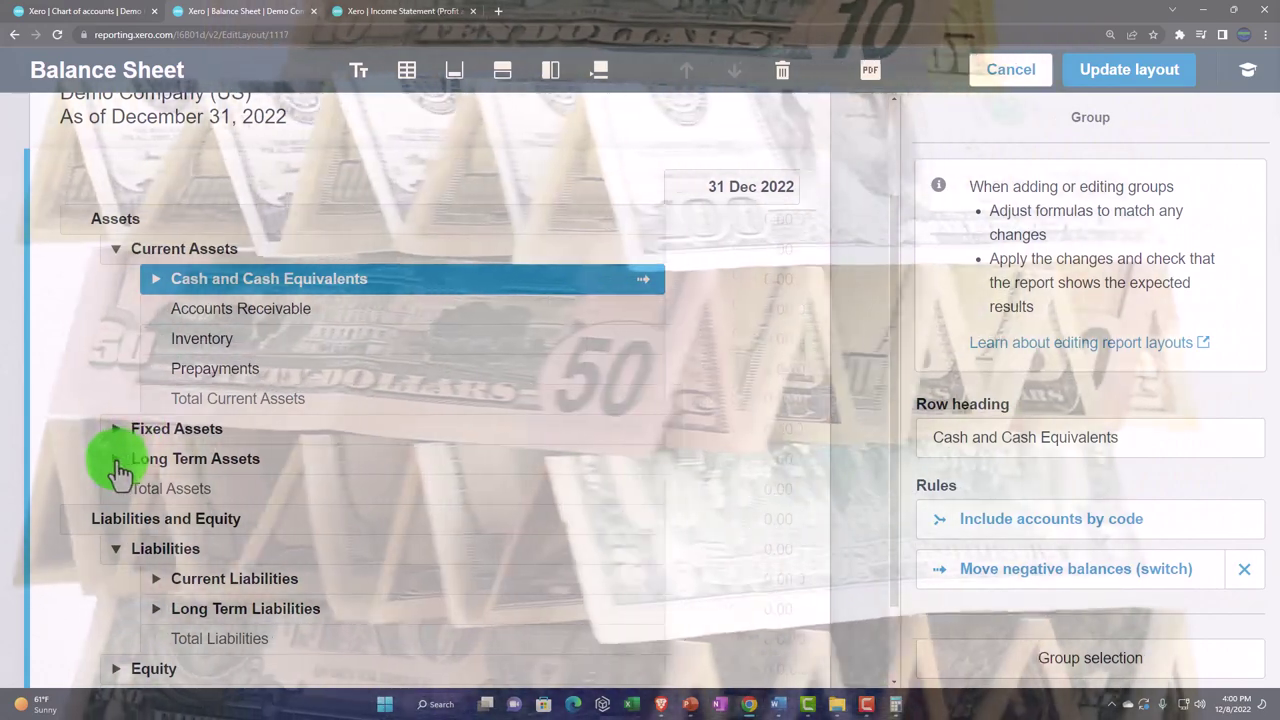
left_click(116, 460)
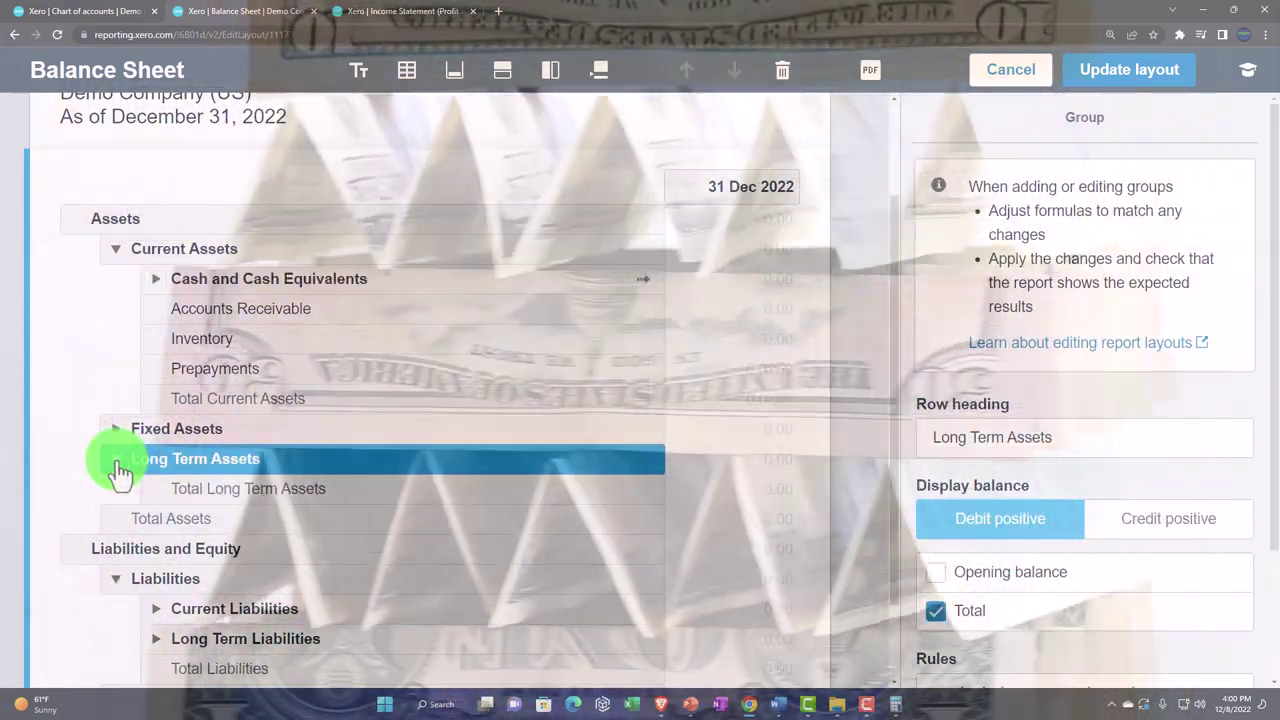
left_click(116, 458)
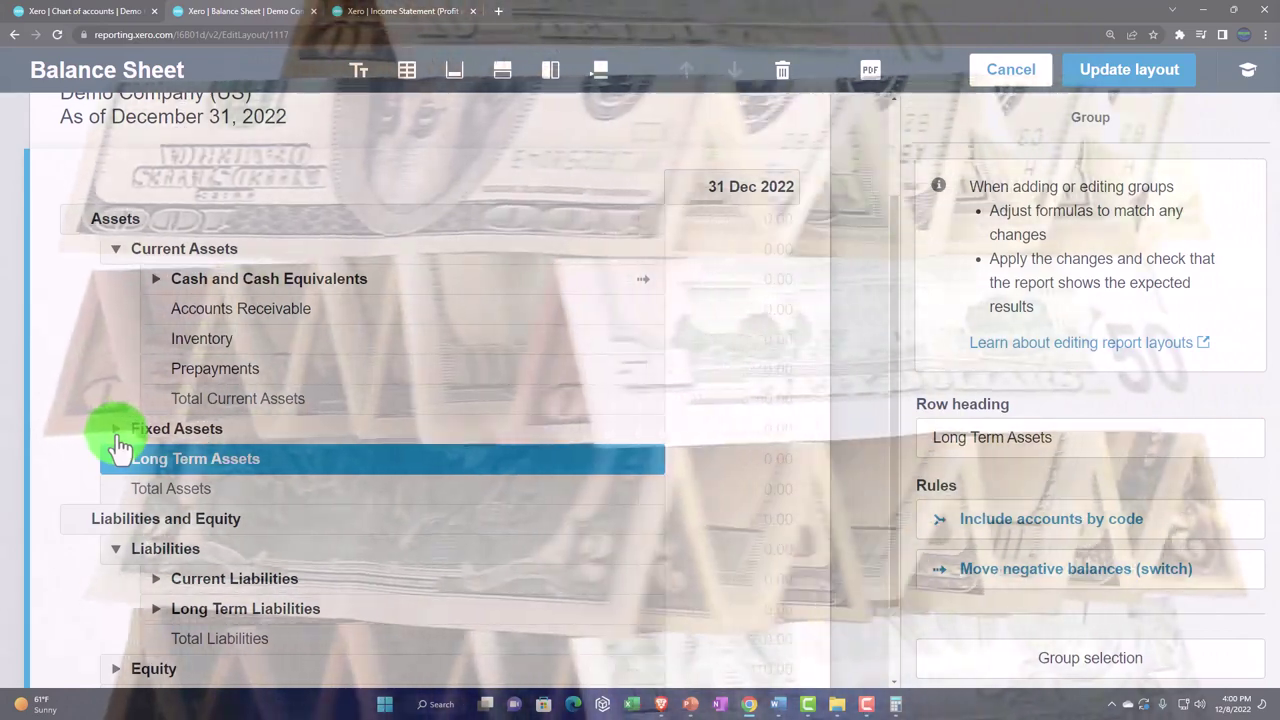
scroll(118, 448, "down", 1)
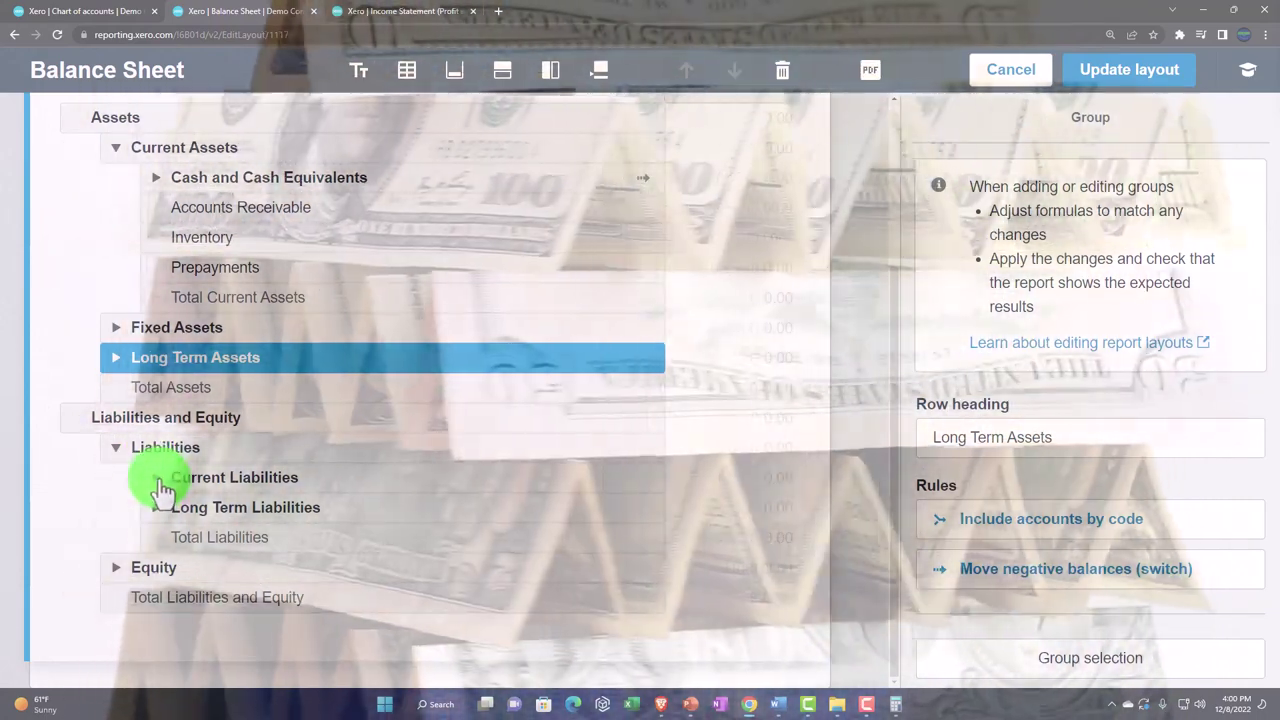
left_click(160, 480)
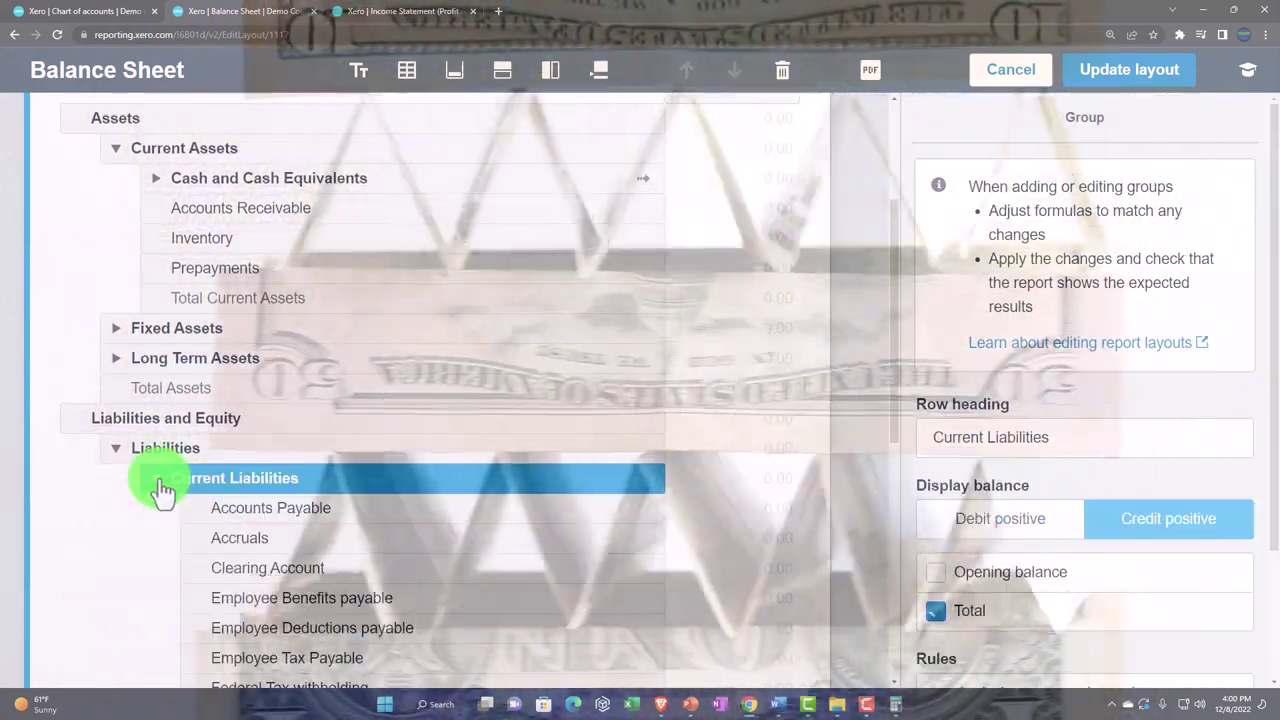
left_click(160, 480)
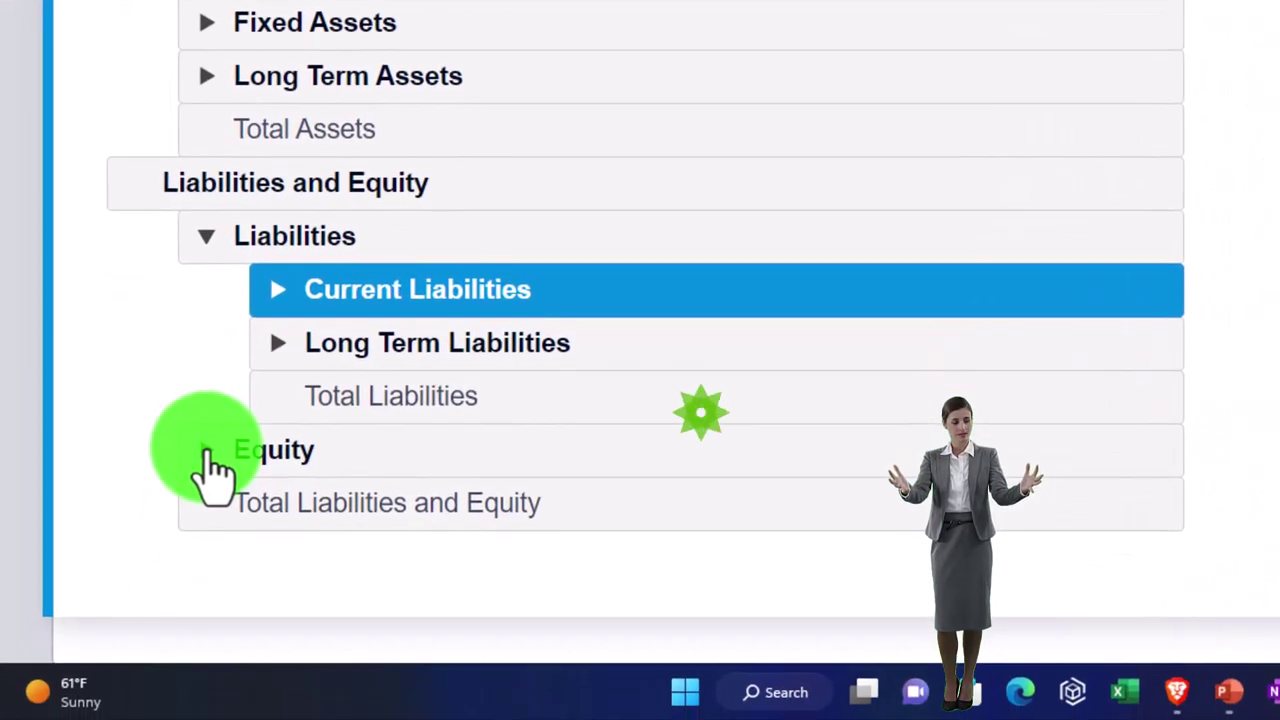
Expand Equity to list Common Stock through Retained Earnings and Total Equity.
left_click(158, 652)
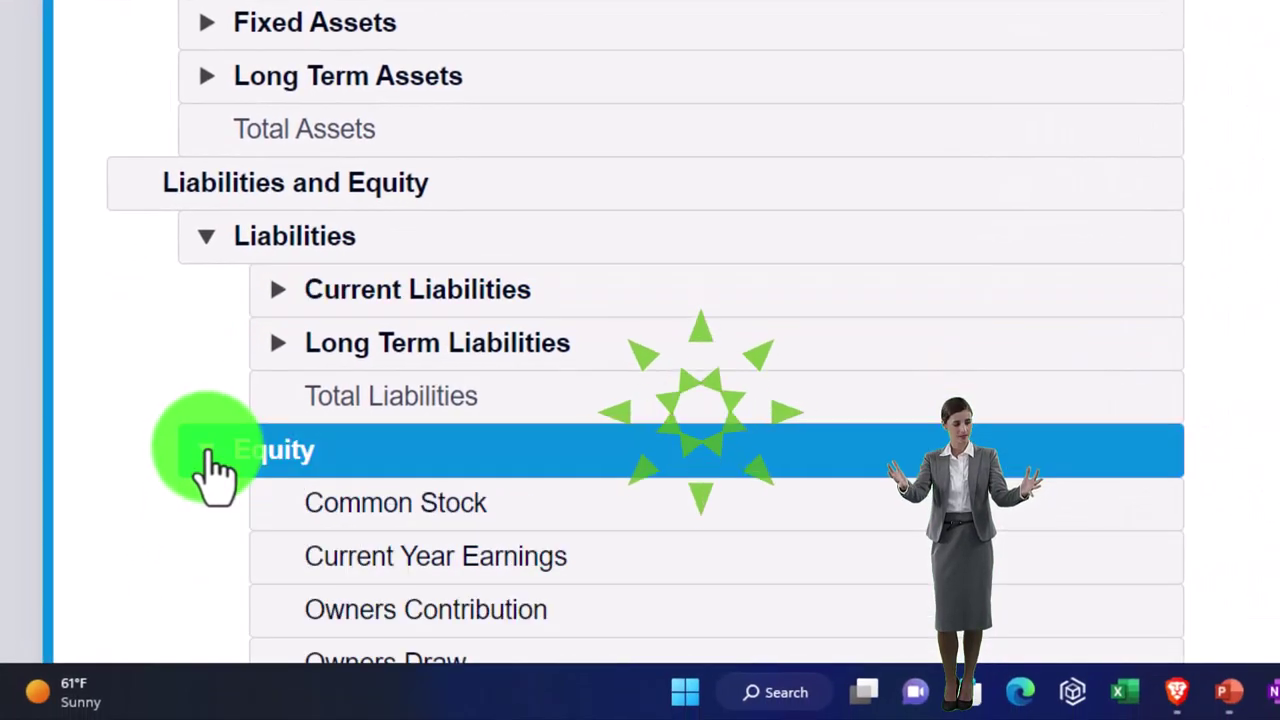
scroll(194, 506, "down", 3)
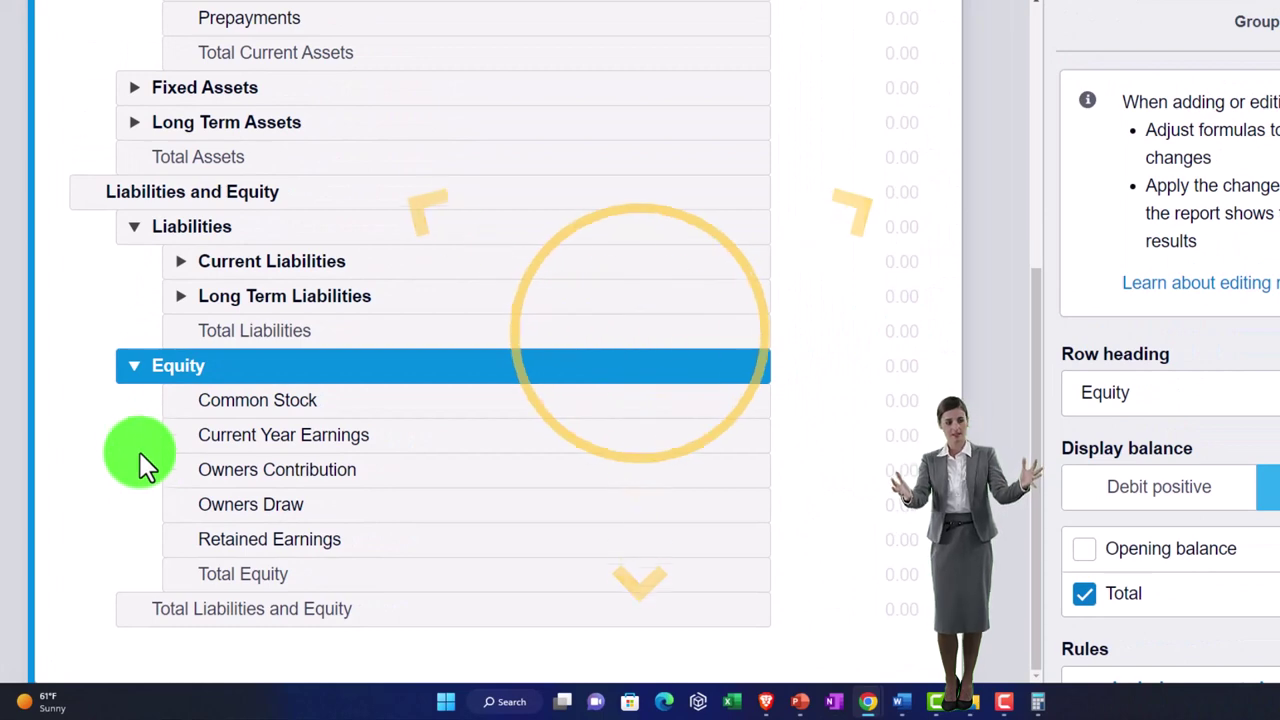
left_click(134, 370)
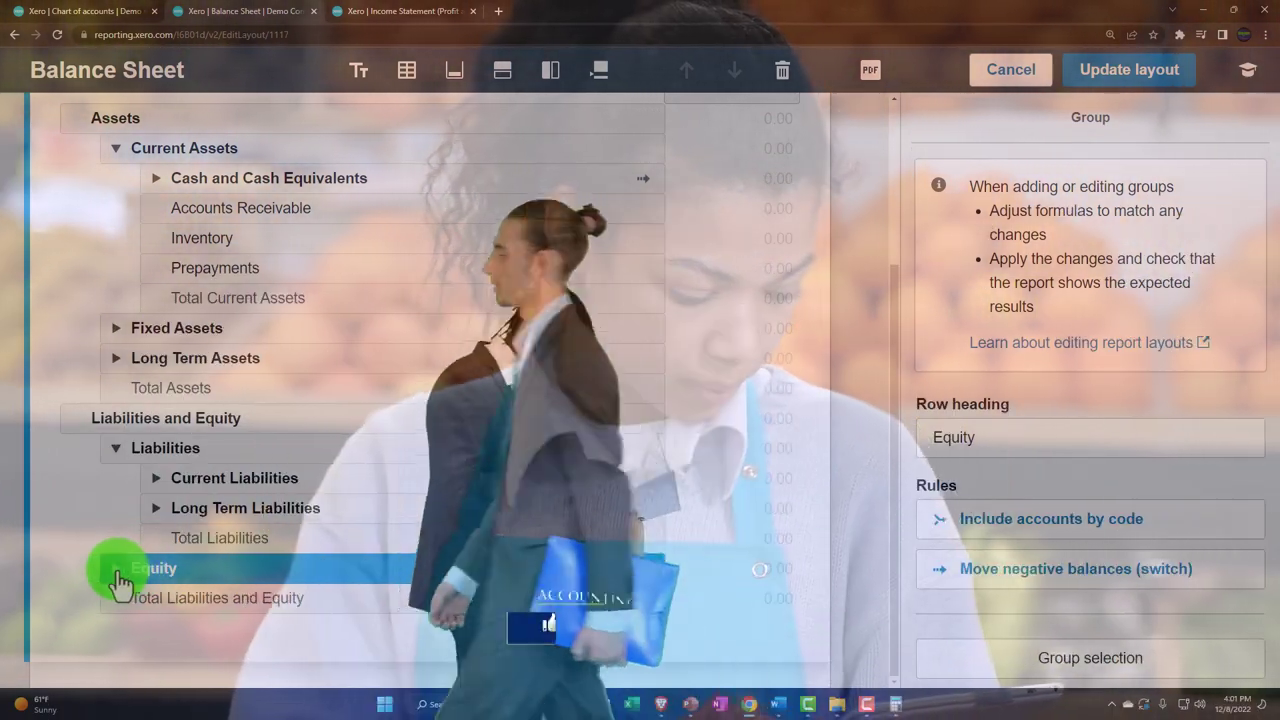
left_click(133, 567)
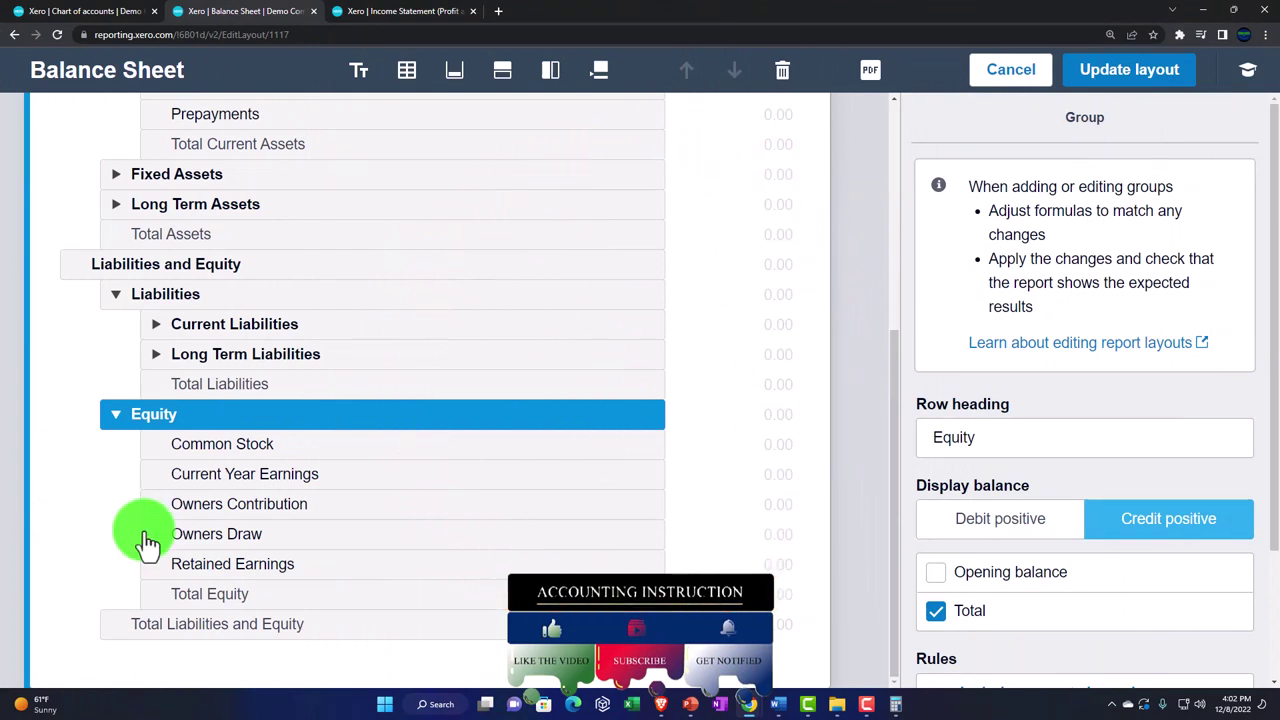
scroll(147, 540, "up", 3)
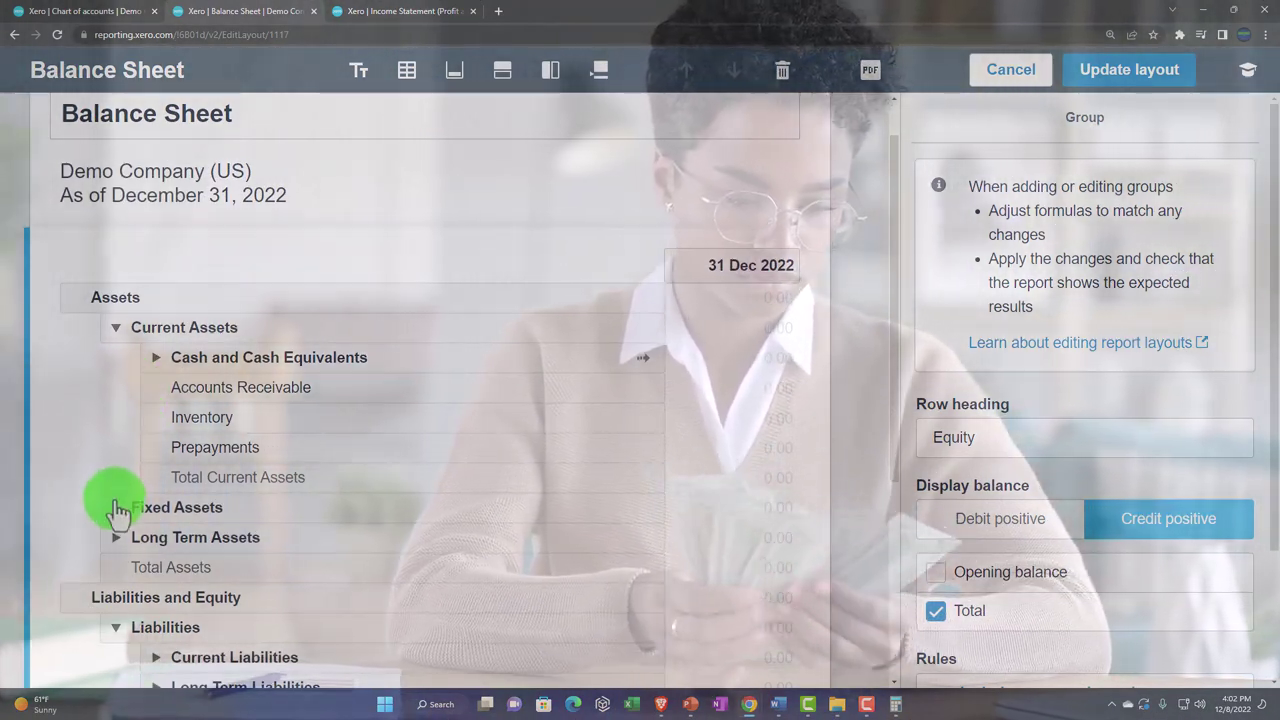
scroll(117, 519, "down", 5)
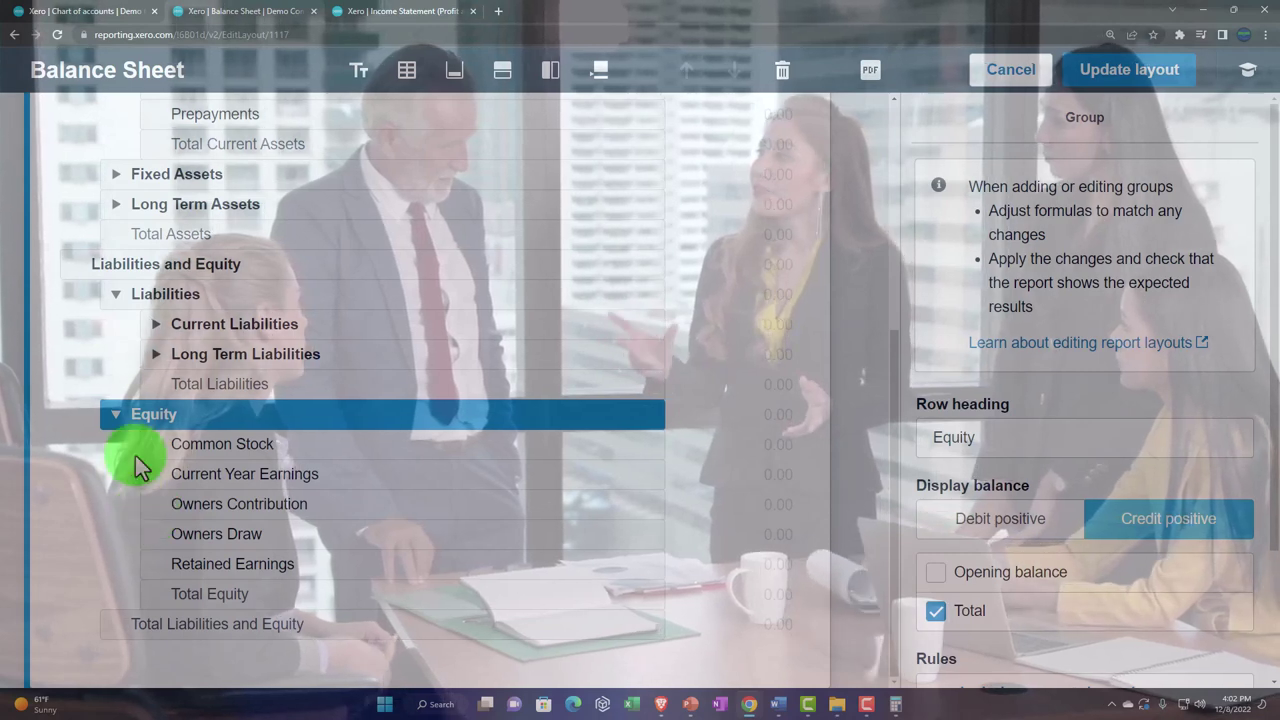
left_click(116, 420)
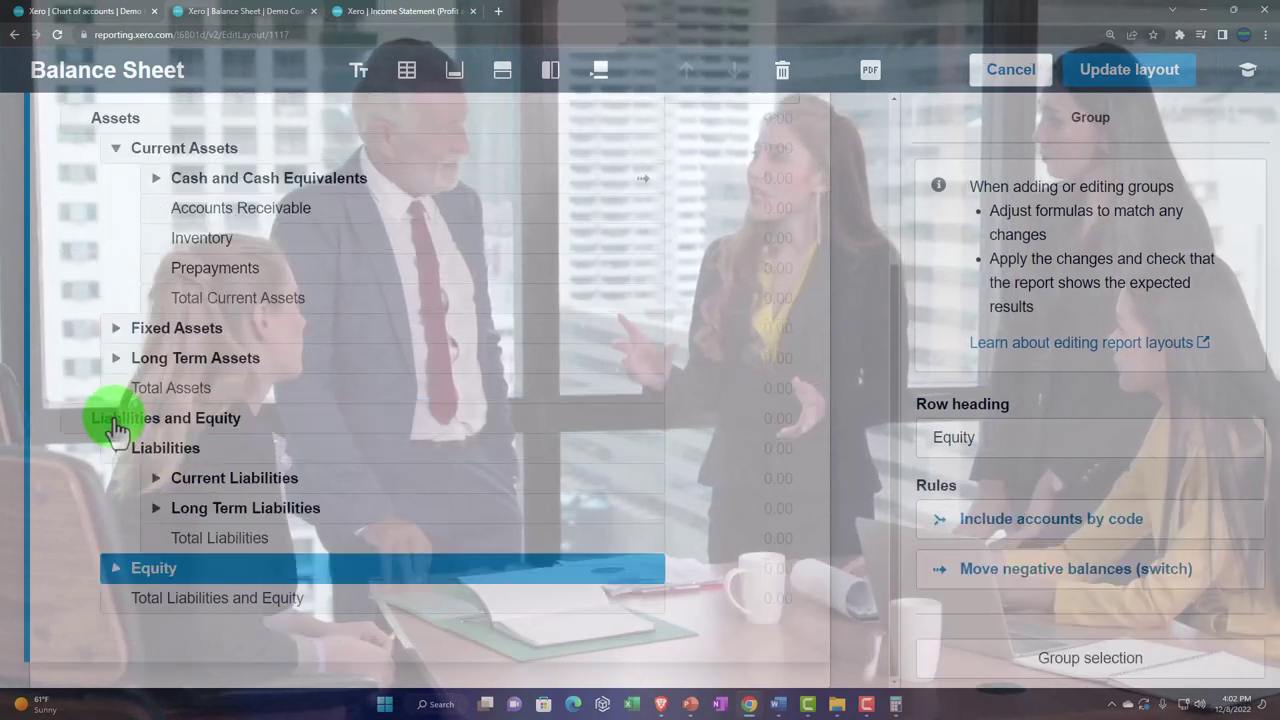
left_click(116, 570)
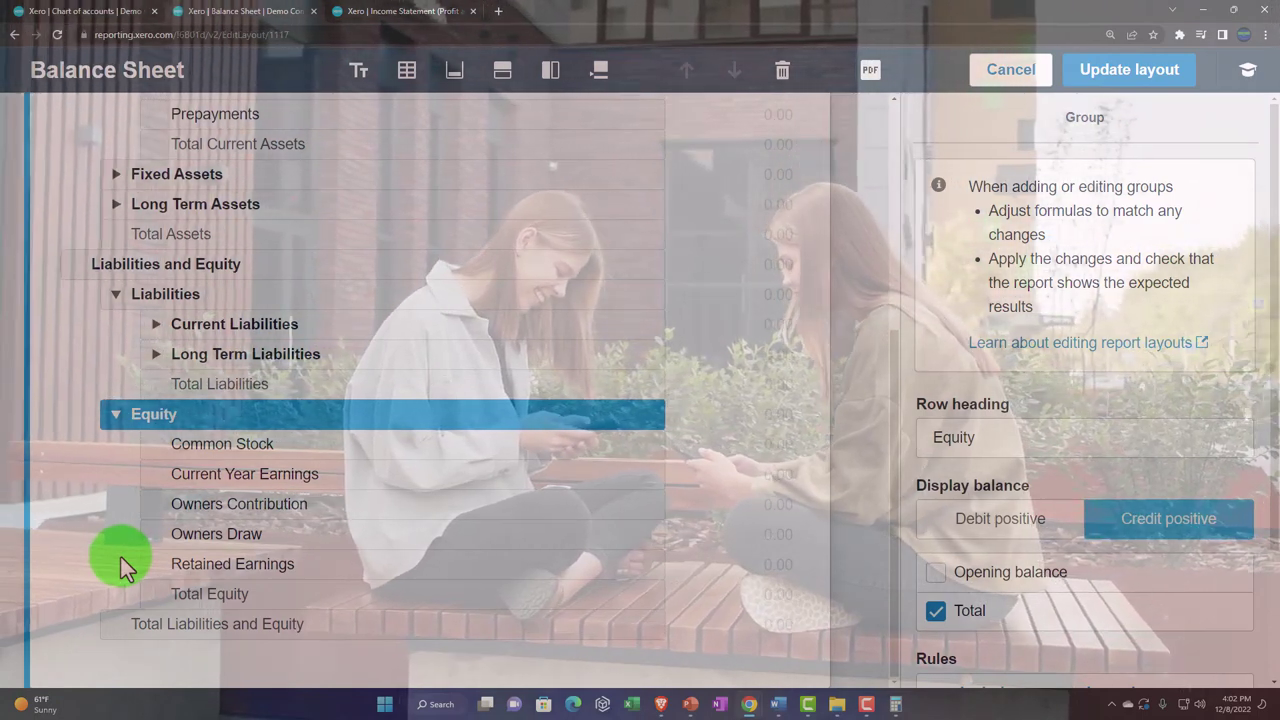
scroll(121, 557, "up", 2)
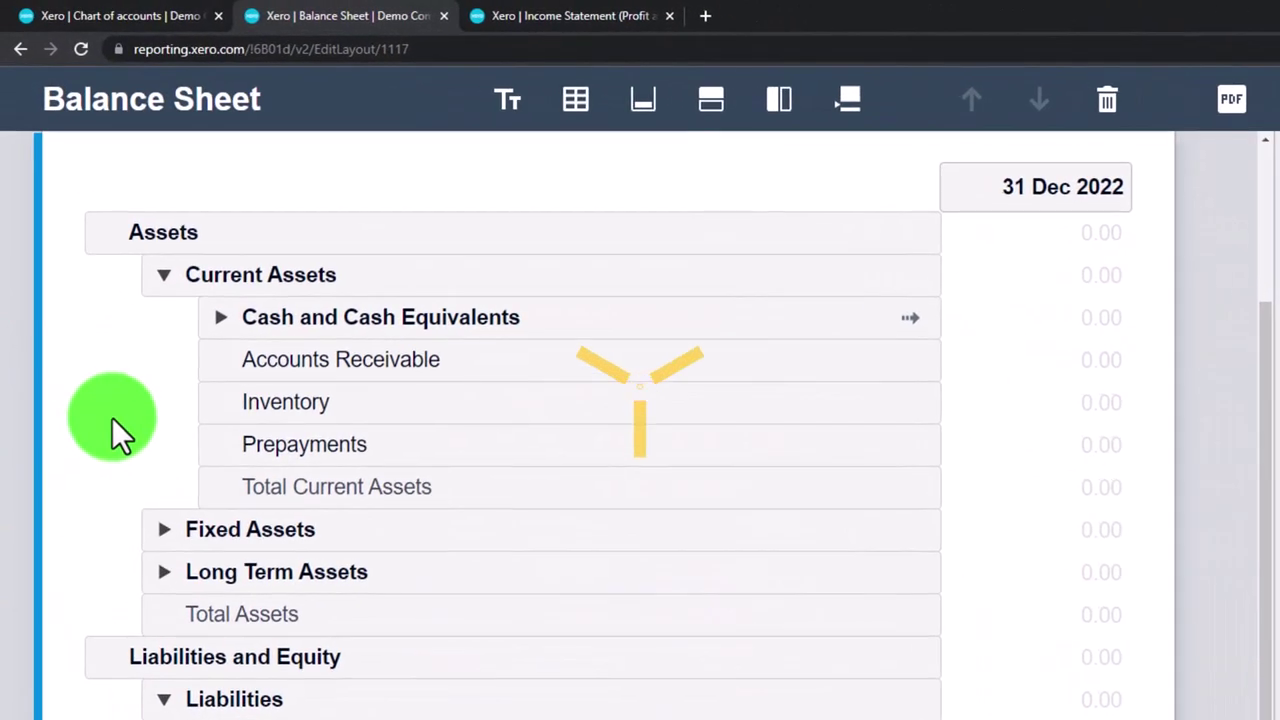
scroll(112, 417, "down", 5)
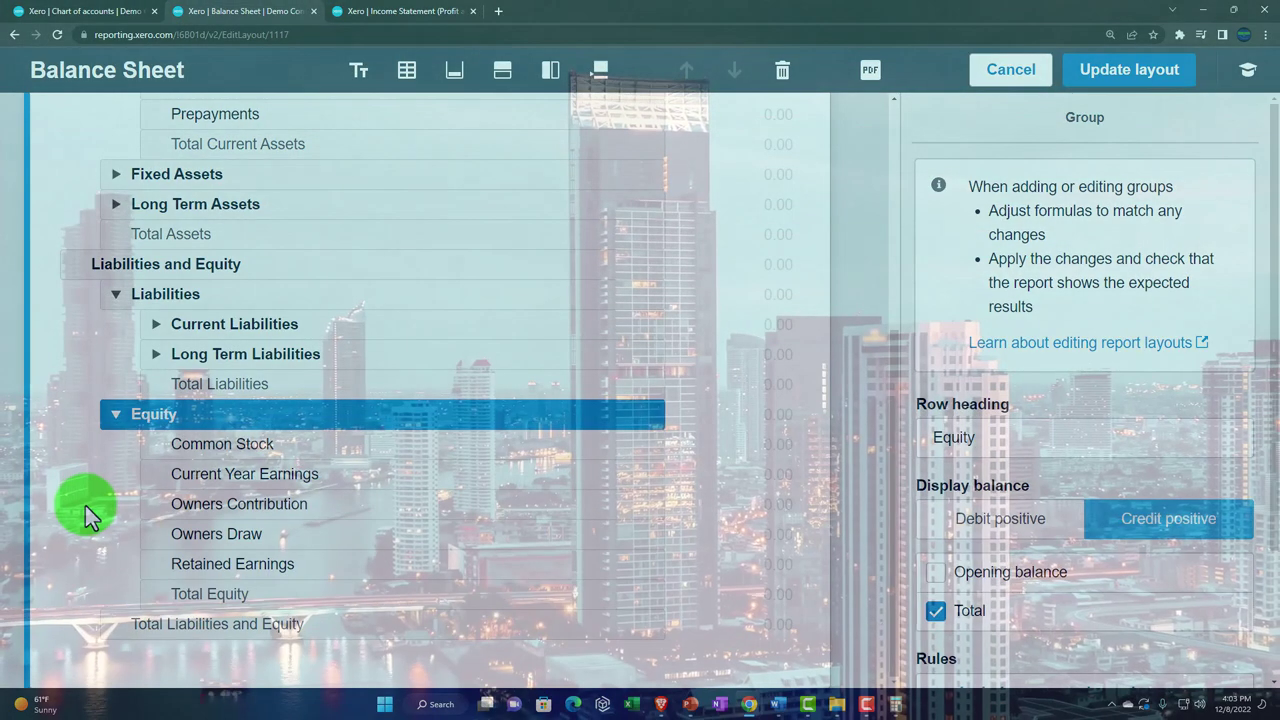
left_click(115, 414)
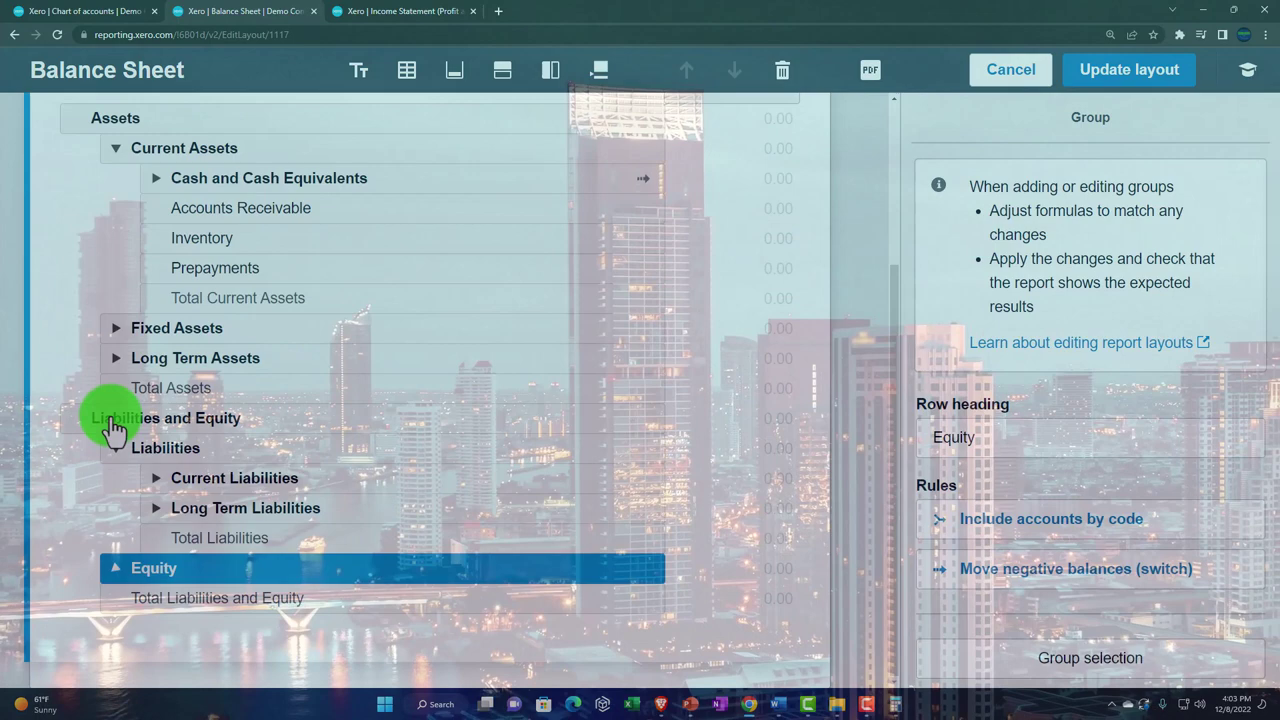
left_click(120, 572)
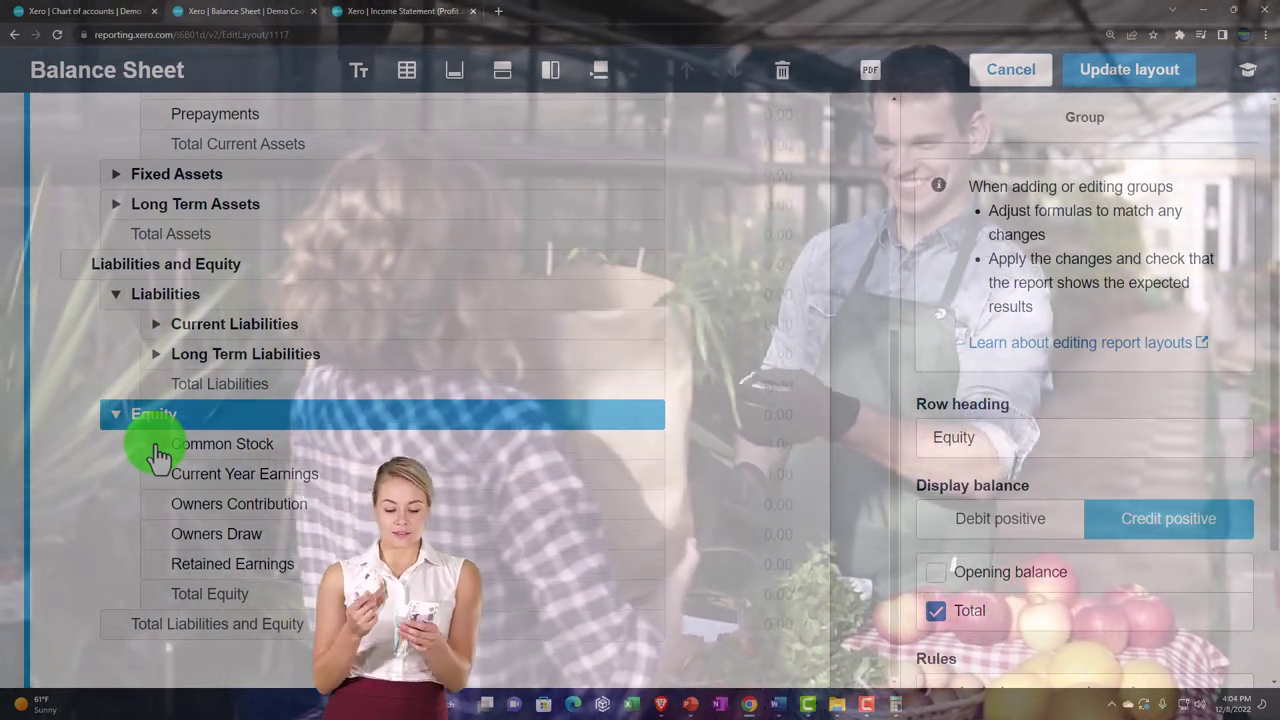
scroll(158, 455, "up", 2)
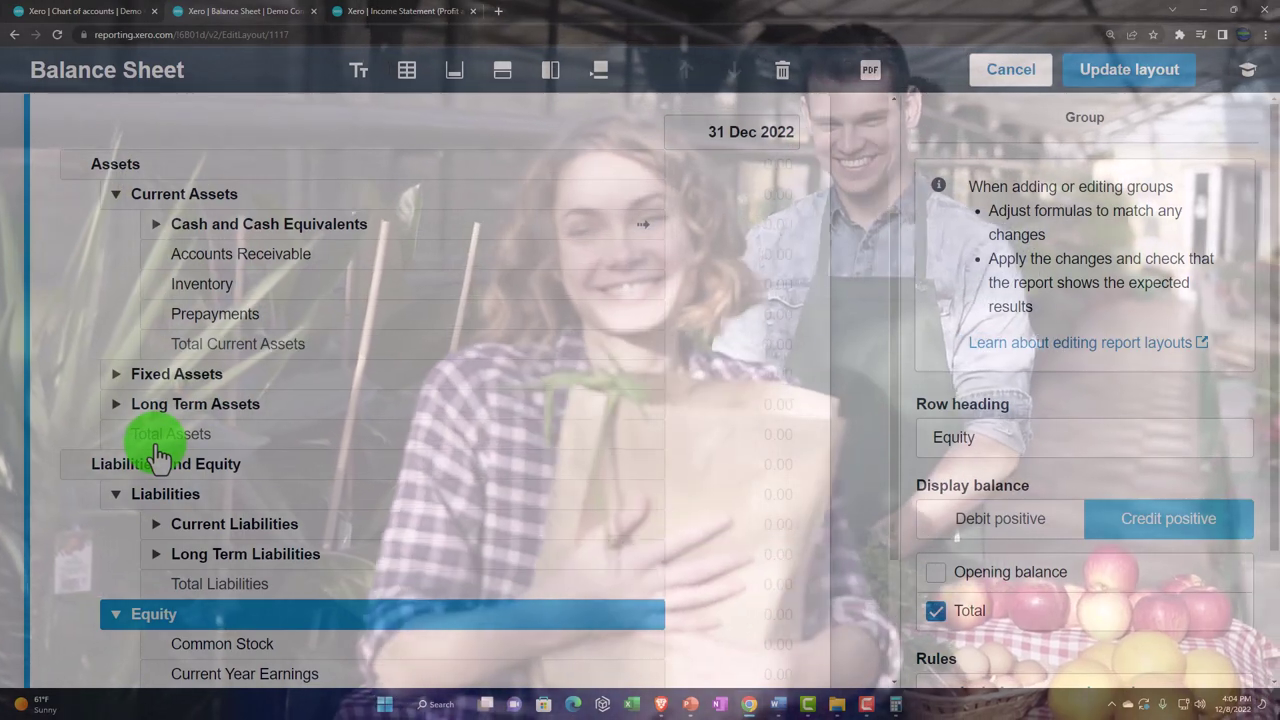
scroll(145, 445, "up", 1)
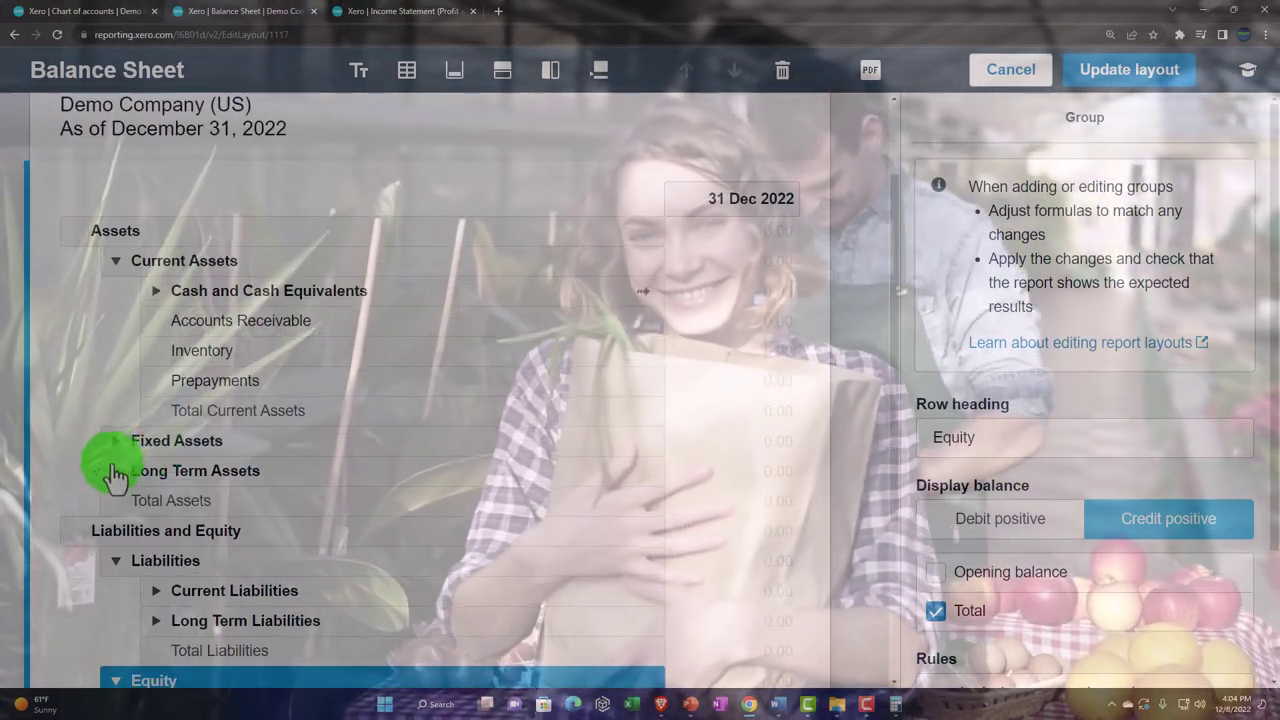
Check the Cash and Cash Equivalents bank accounts, collapse Liabilities and view the Equity group settings.
left_click(158, 289)
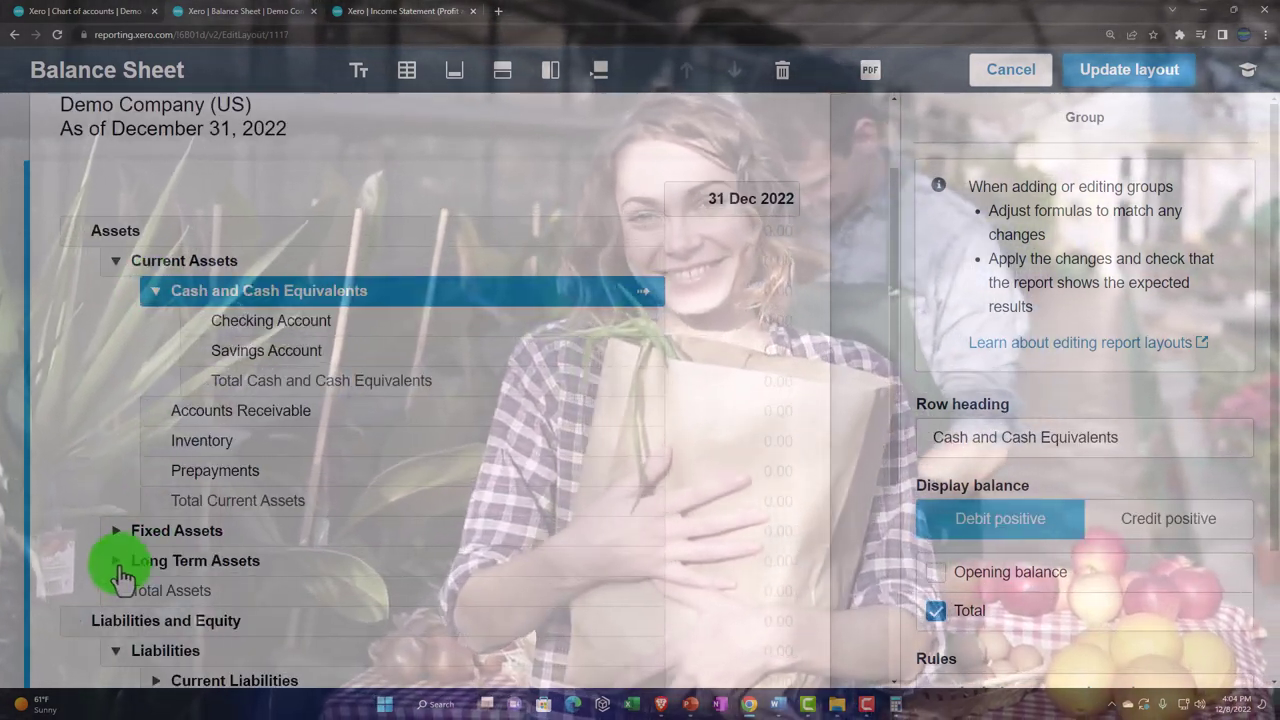
scroll(120, 560, "down", 2)
left_click(117, 452)
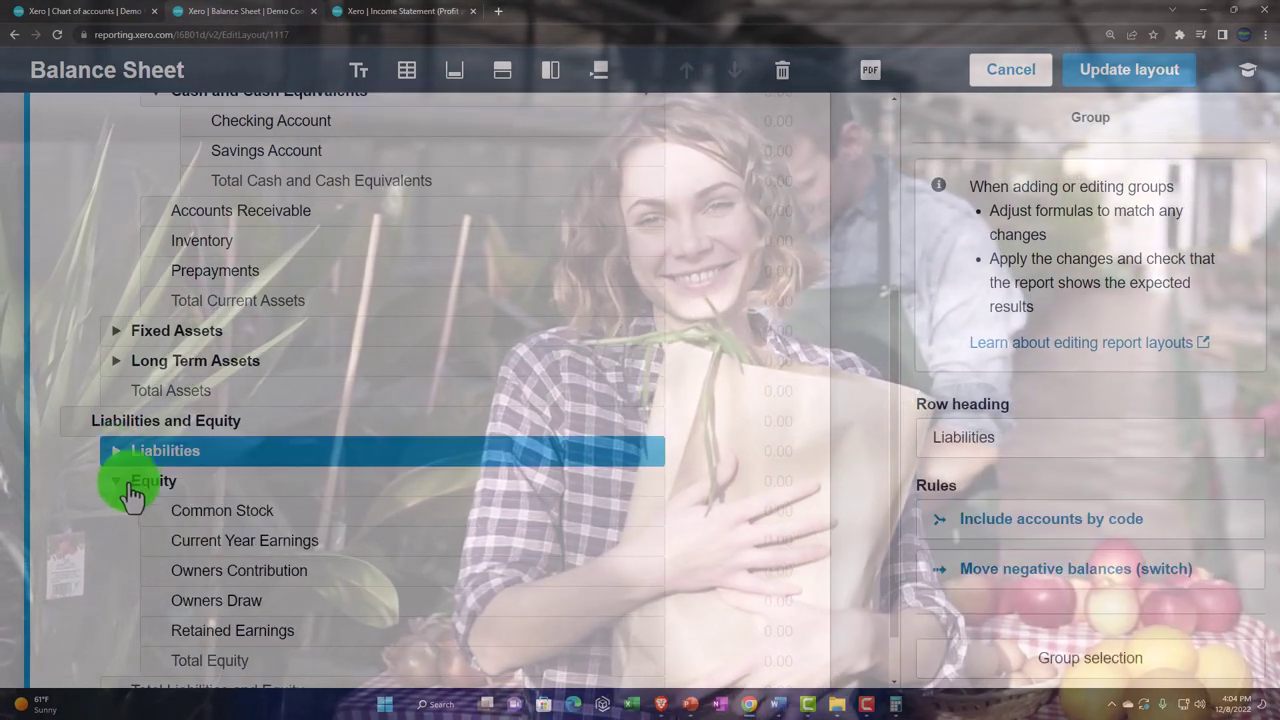
left_click(120, 480)
scroll(135, 505, "up", 3)
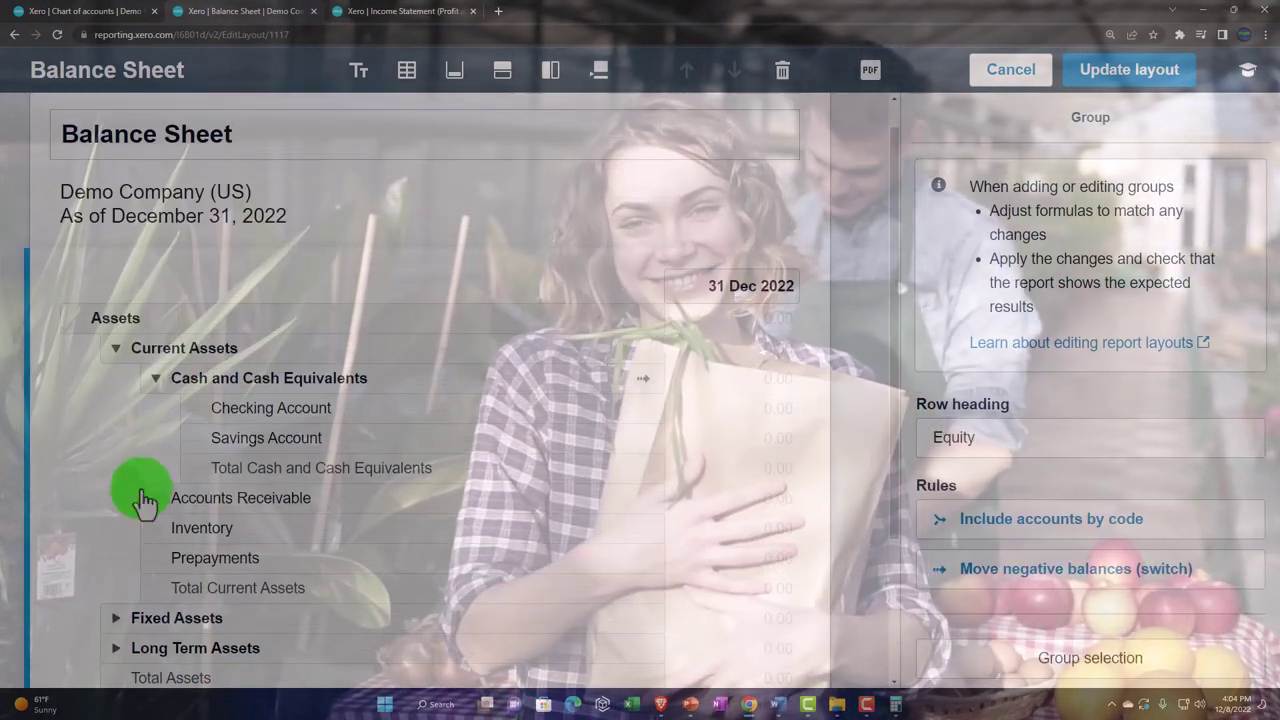
left_click(157, 385)
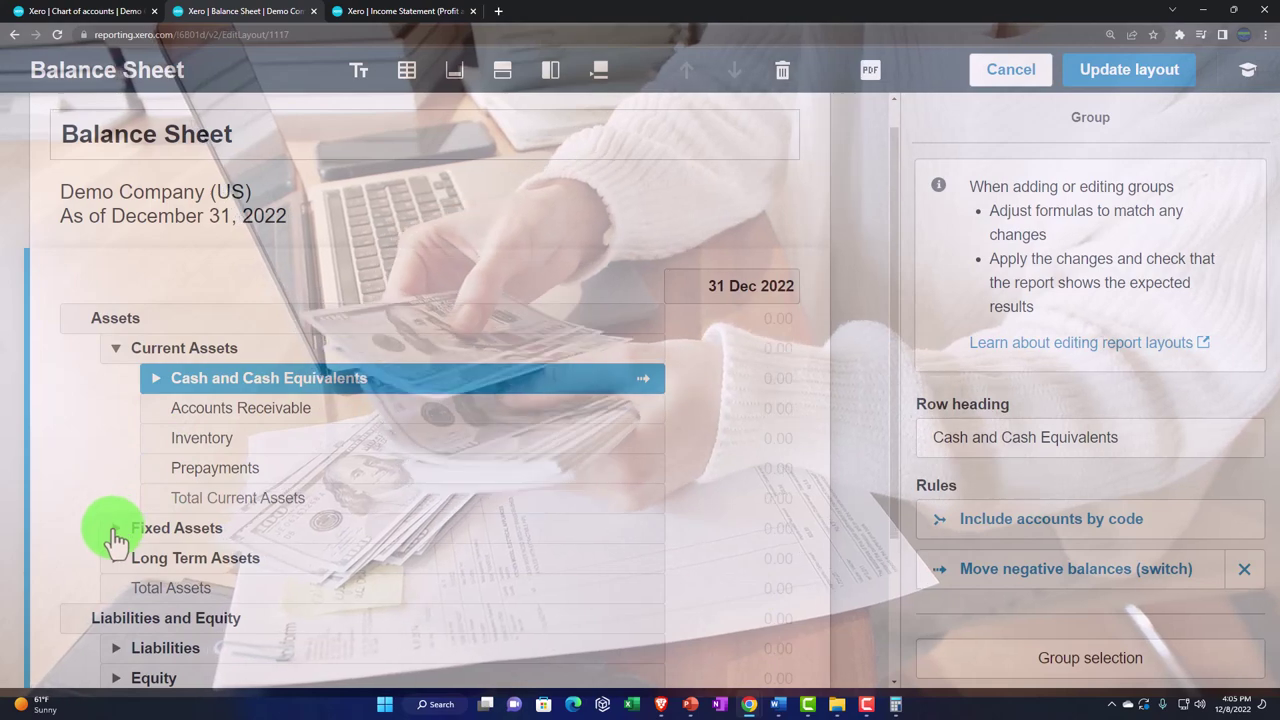
Expand Fixed Assets to show Computer Equipment, Office Equipment and the depreciation accounts.
left_click(115, 528)
scroll(118, 540, "down", 1)
scroll(116, 536, "down", 1)
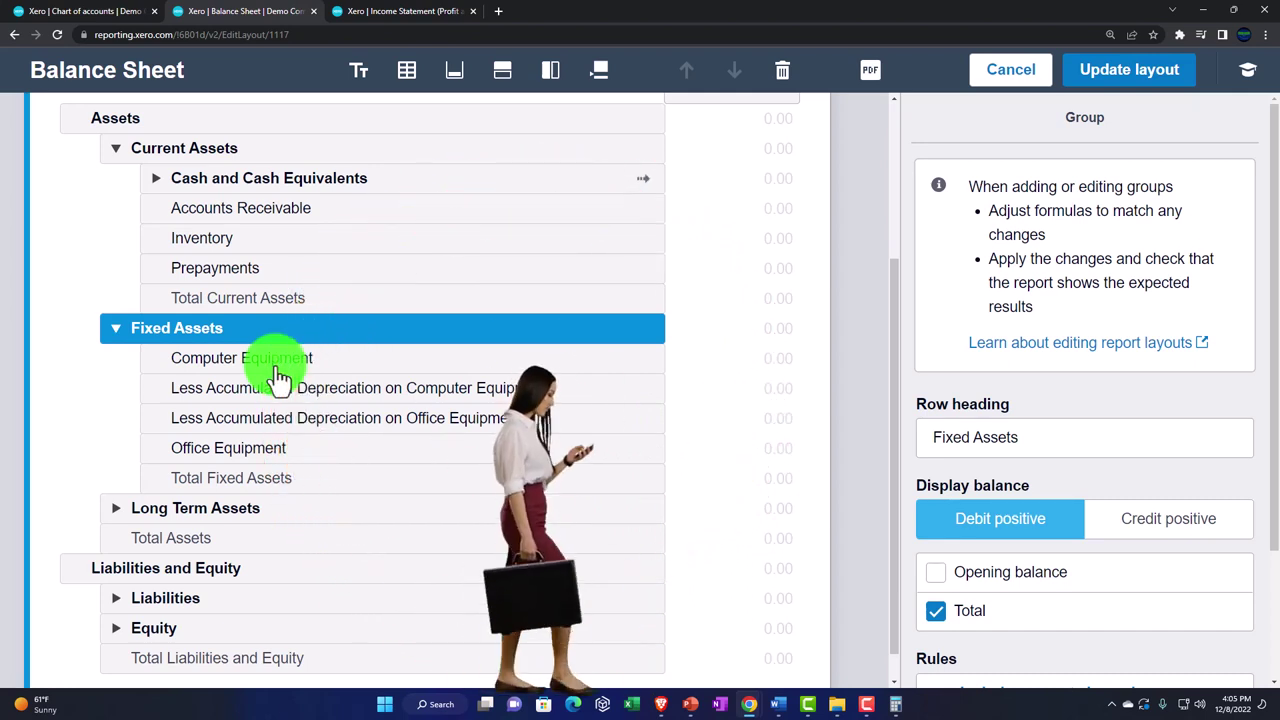
Select the Computer Equipment rows, then expand the empty Long Term Assets group to see its settings.
left_click(194, 376)
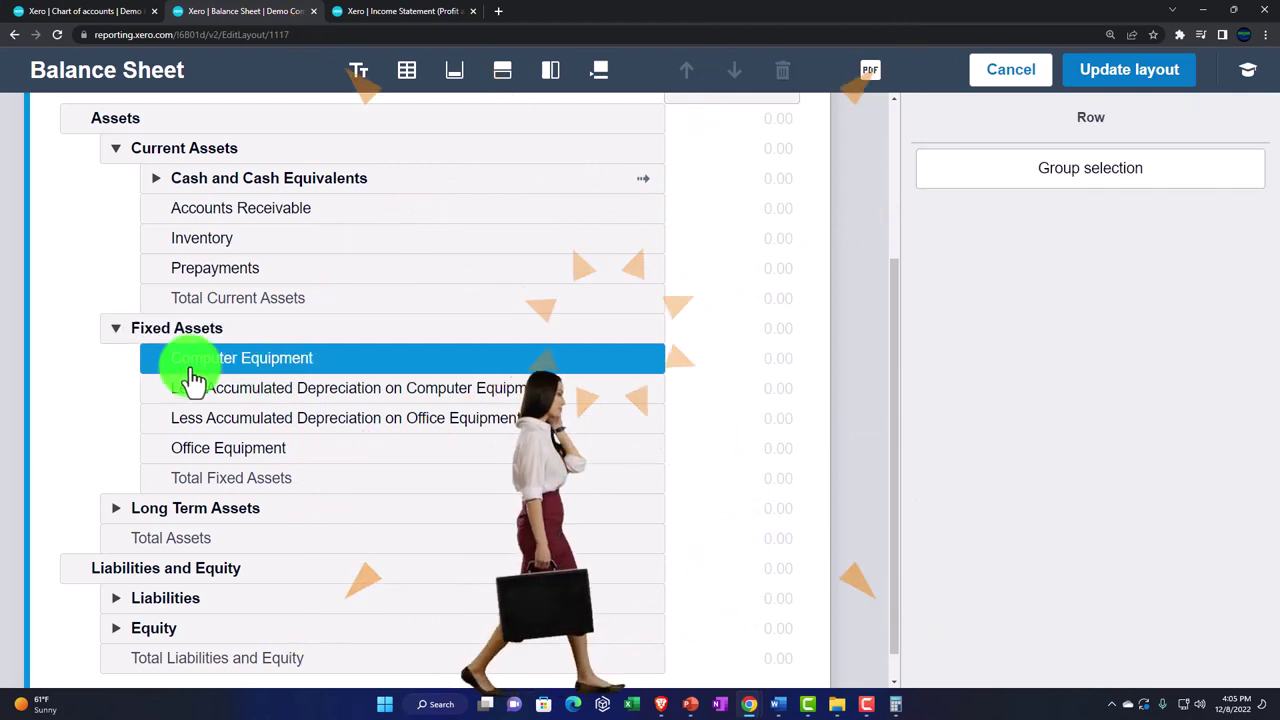
left_click(188, 390)
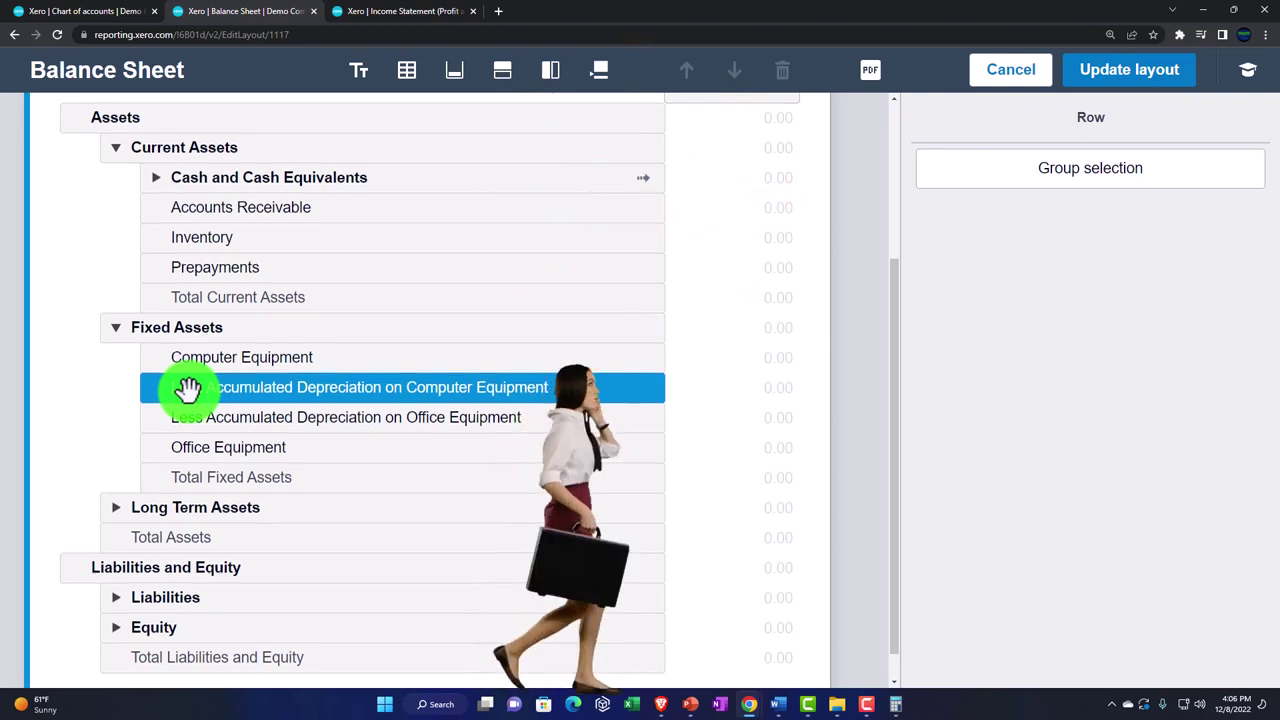
scroll(180, 420, "down", 1)
left_click(117, 478)
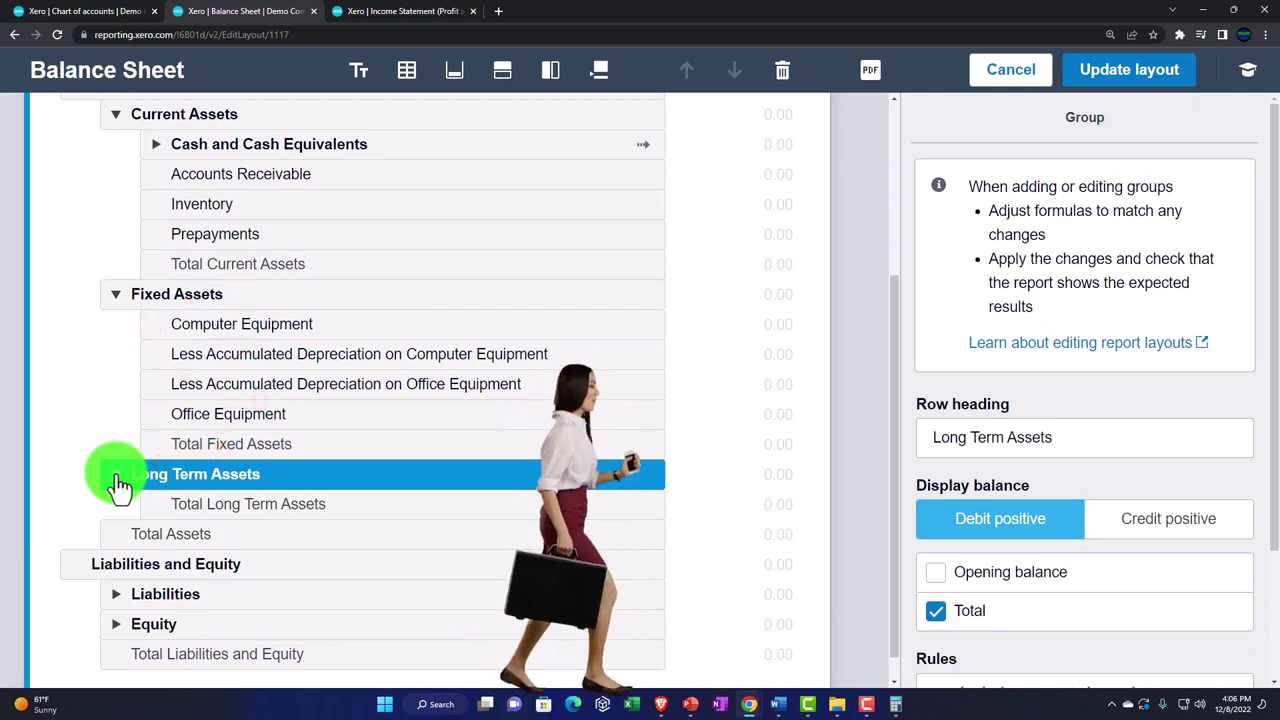
scroll(118, 485, "down", 1)
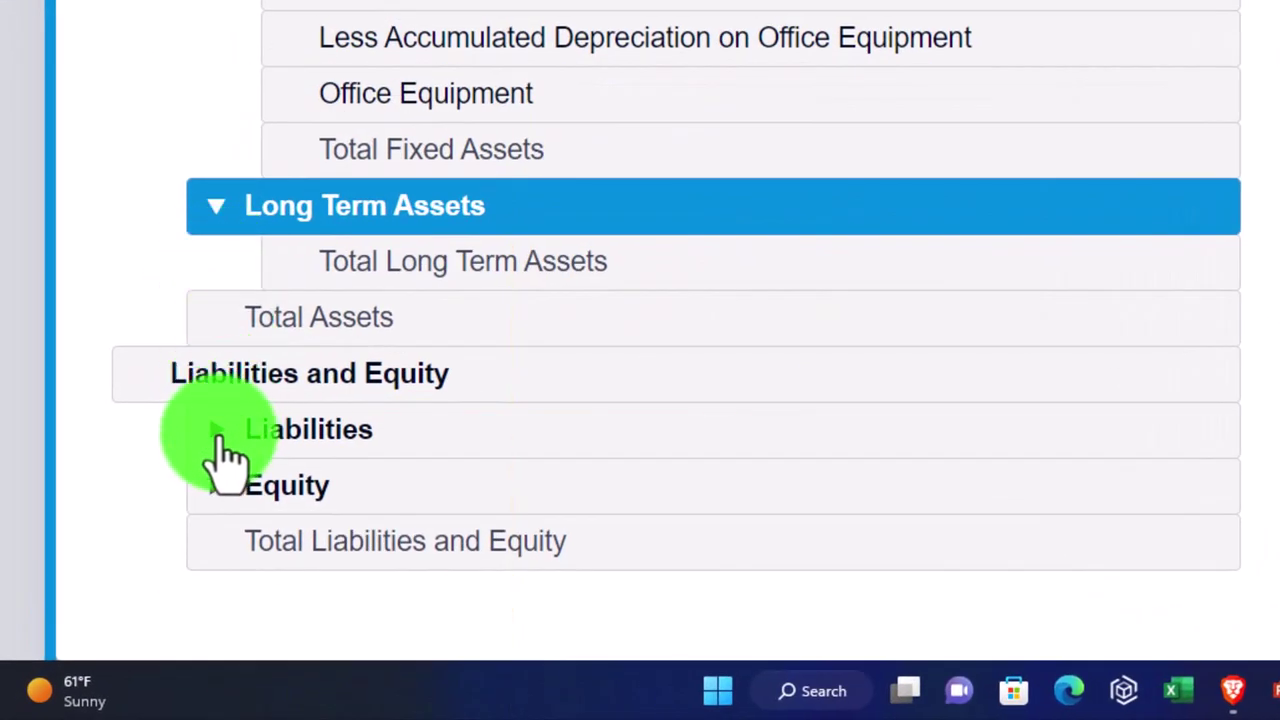
Expand Liabilities and Current Liabilities to review their accounts.
left_click(220, 440)
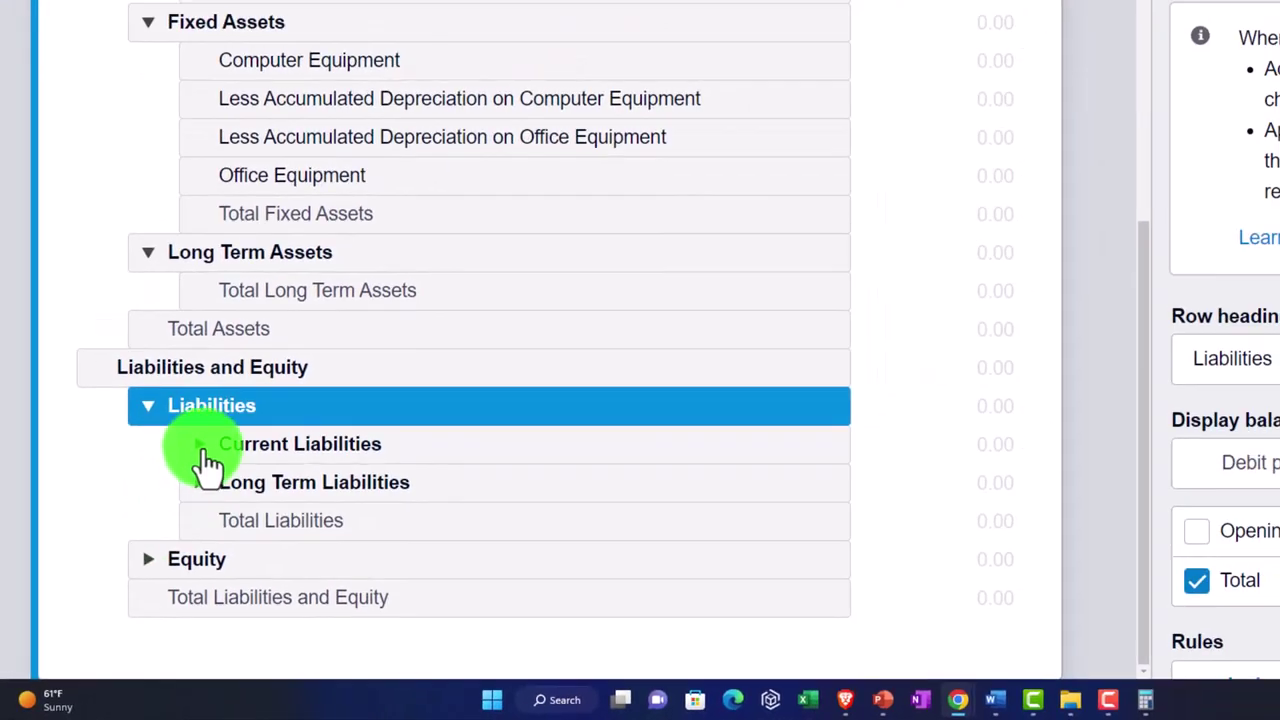
left_click(205, 452)
scroll(205, 460, "down", 2)
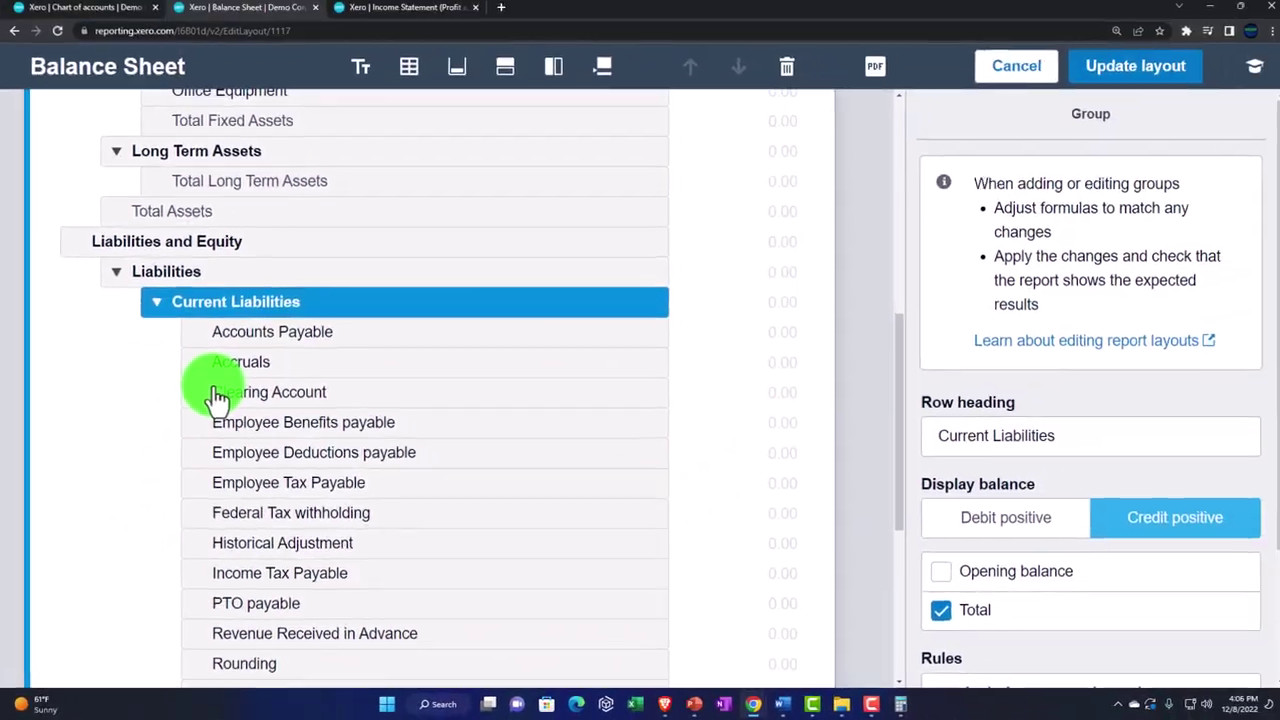
scroll(200, 428, "down", 1)
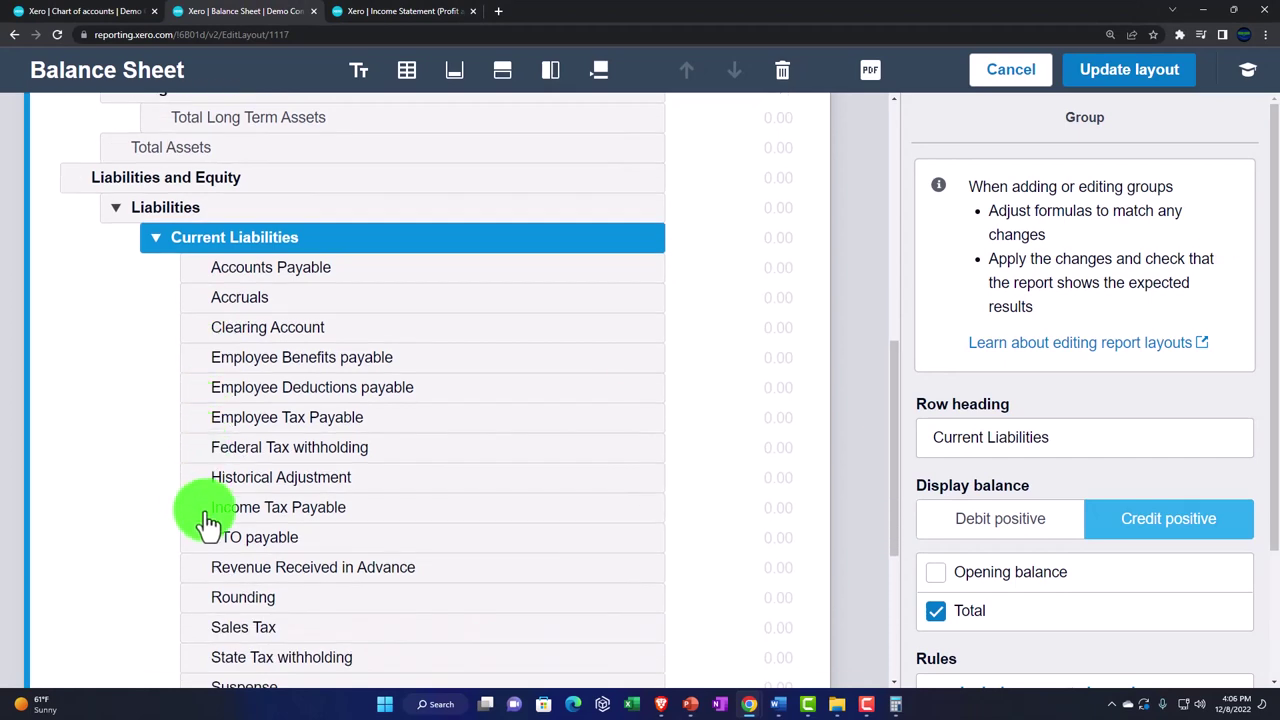
scroll(207, 522, "down", 3)
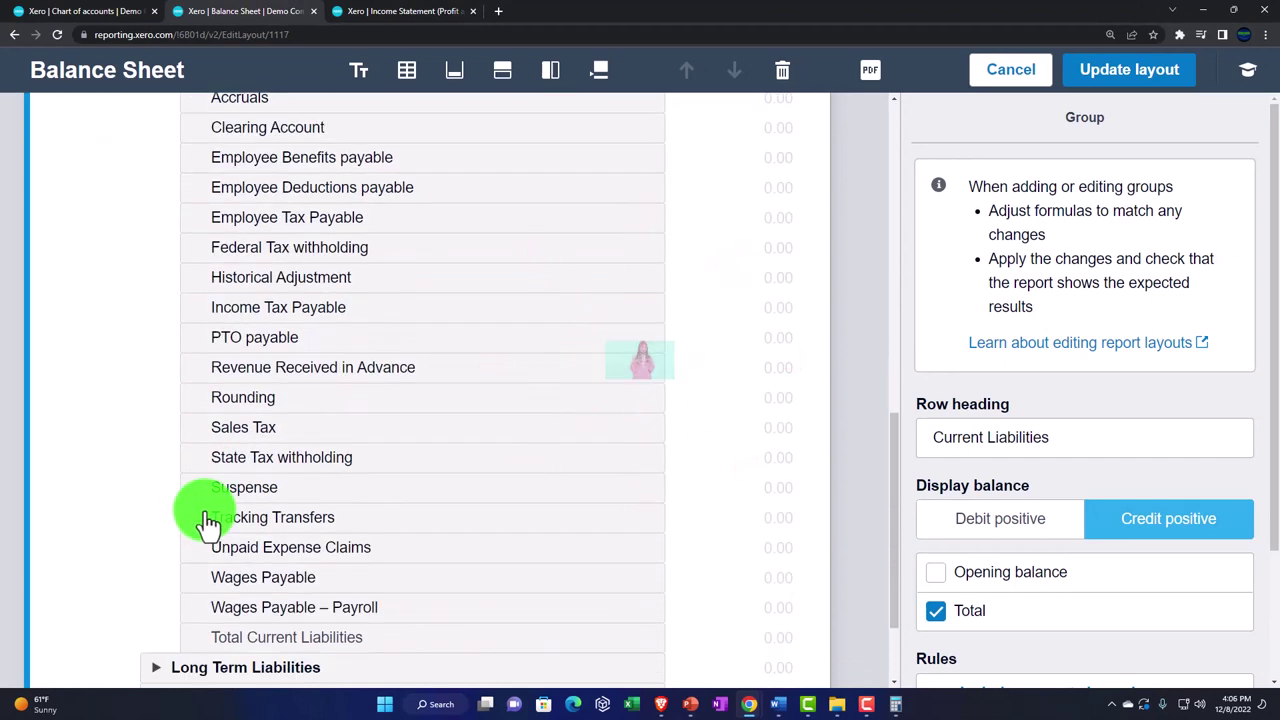
scroll(207, 522, "down", 2)
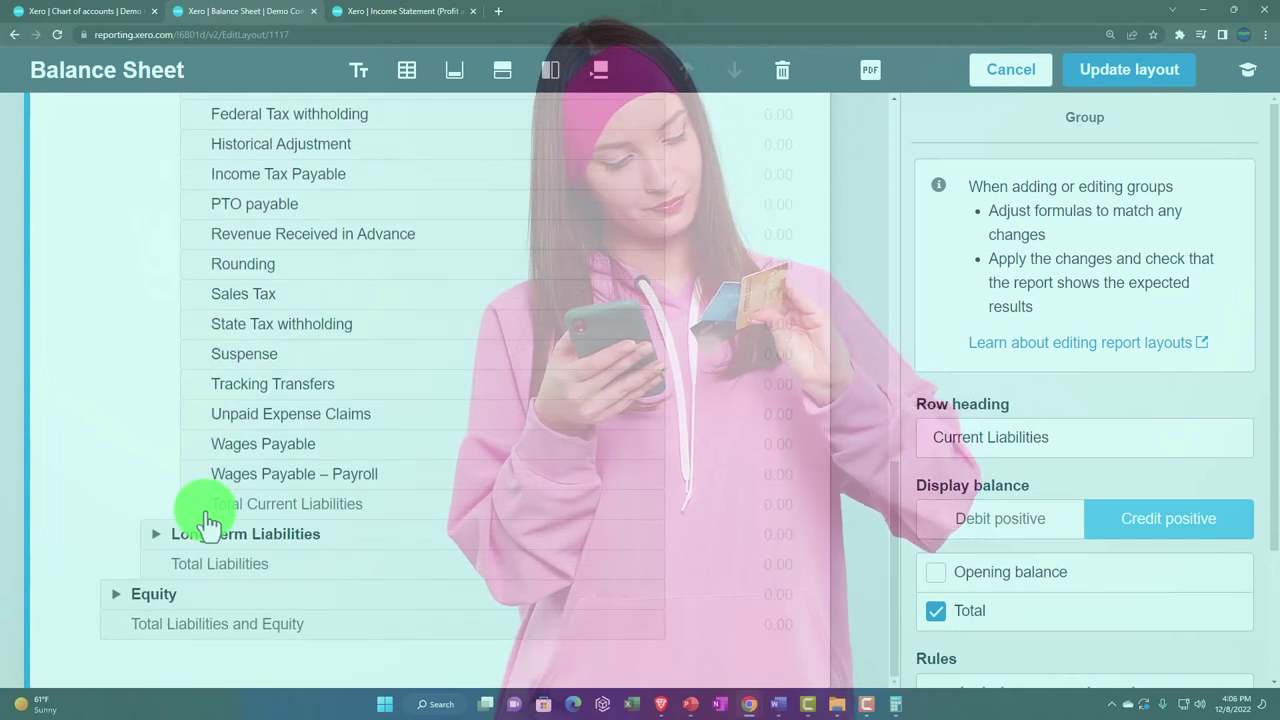
Expand Long Term Liabilities, showing its Loan account, and the Equity group.
left_click(156, 540)
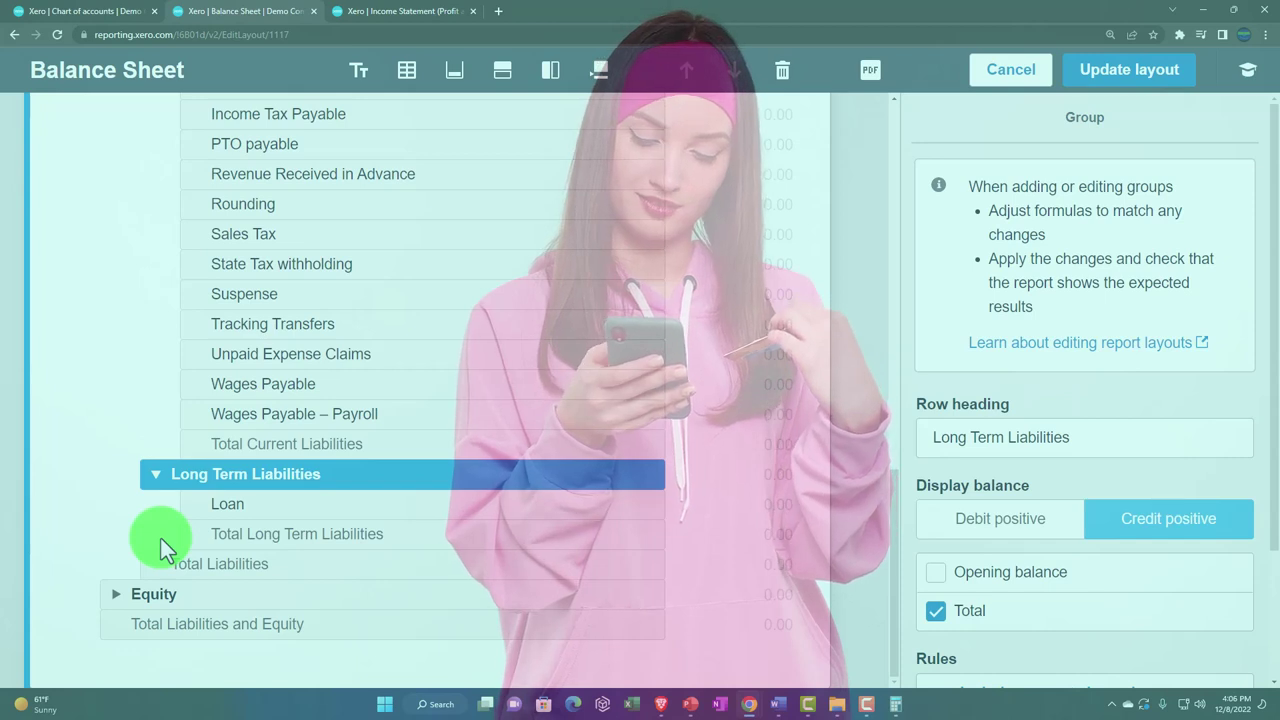
left_click(116, 597)
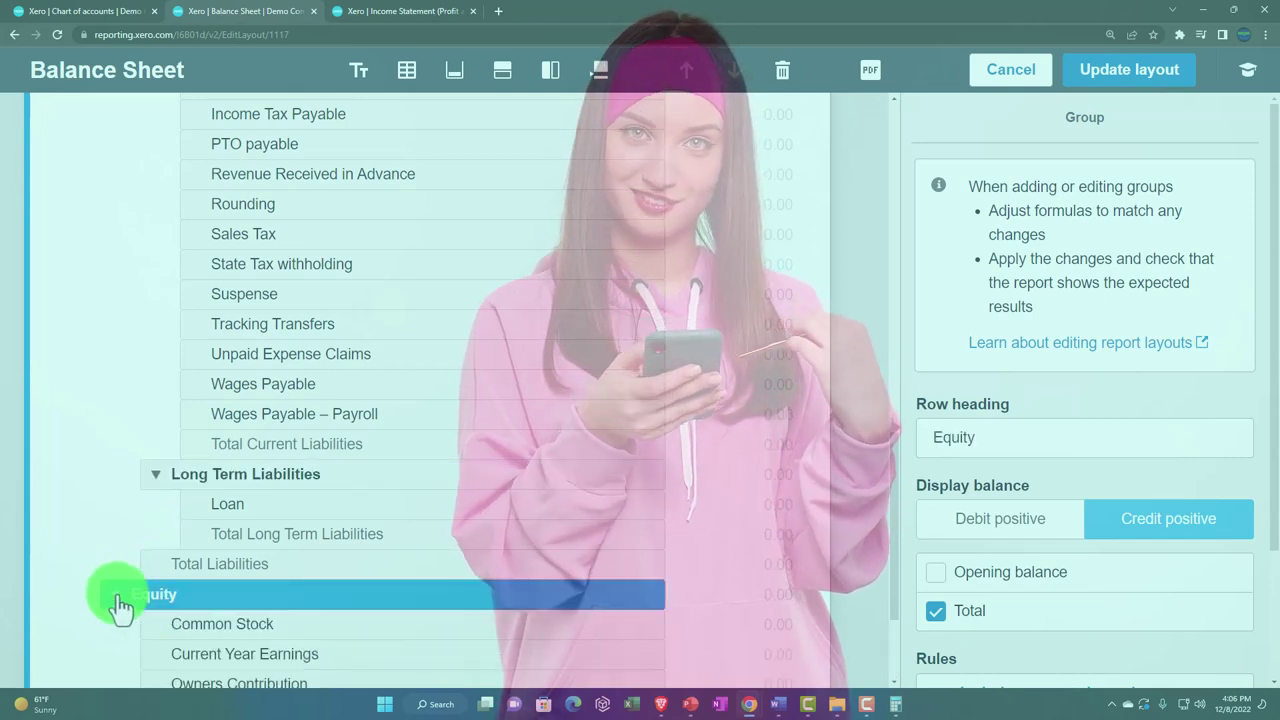
scroll(119, 601, "down", 2)
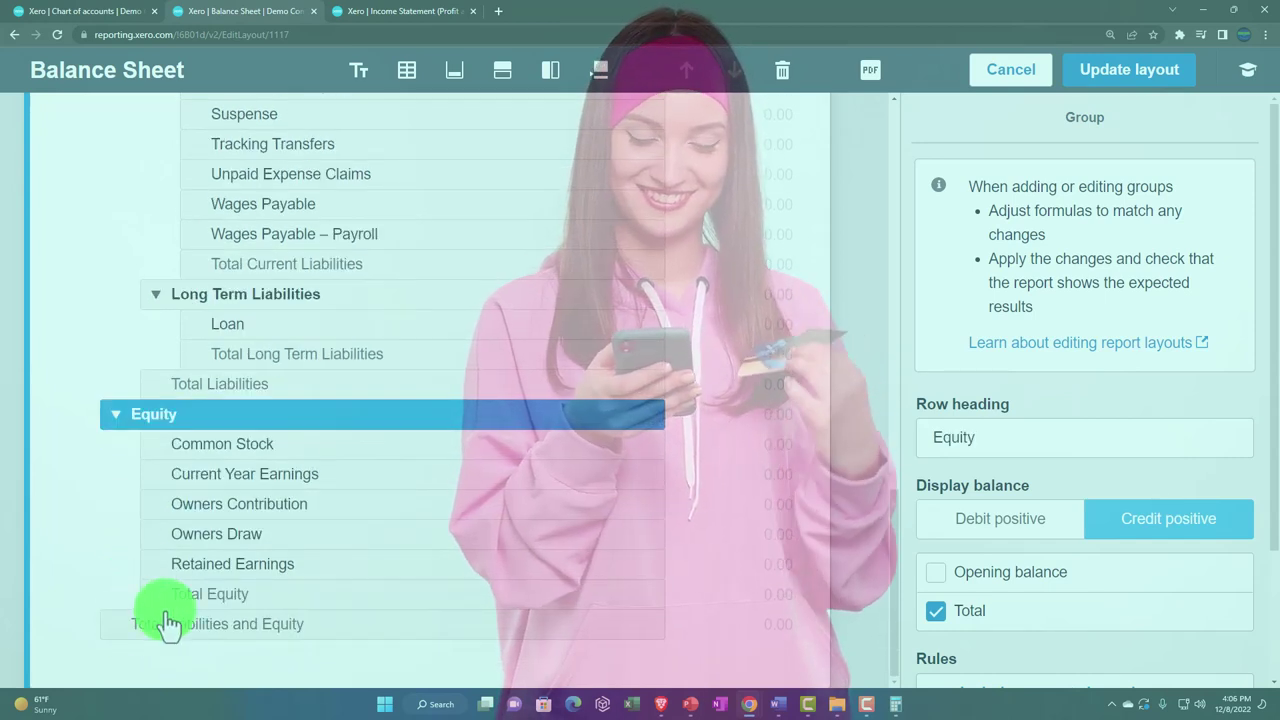
Cancel the layout editor and confirm discarding the changes.
left_click(1003, 78)
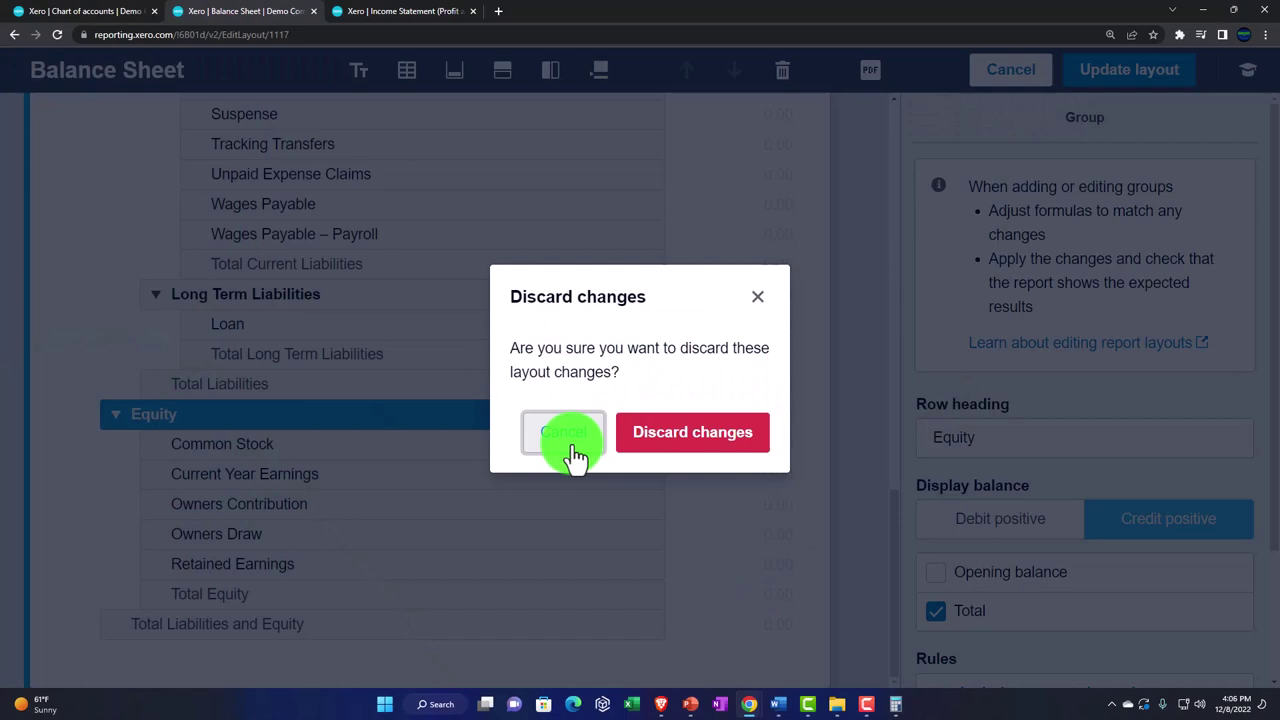
left_click(563, 432)
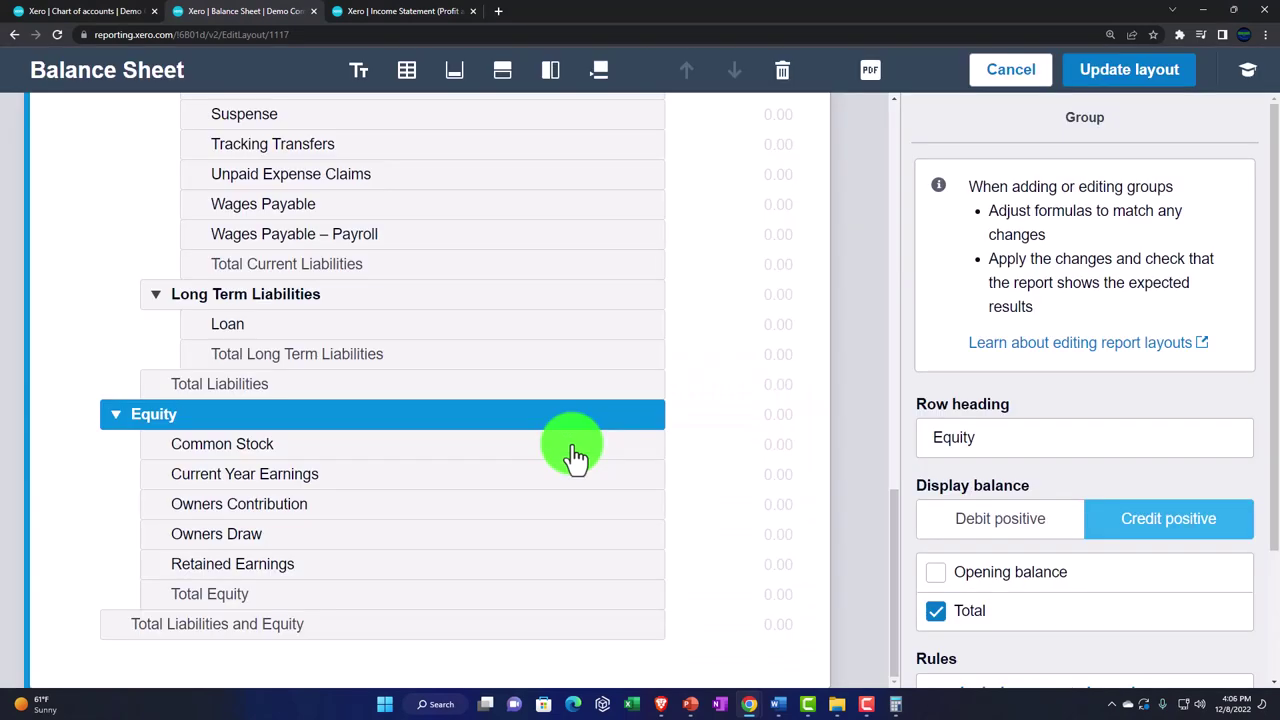
left_click(1012, 70)
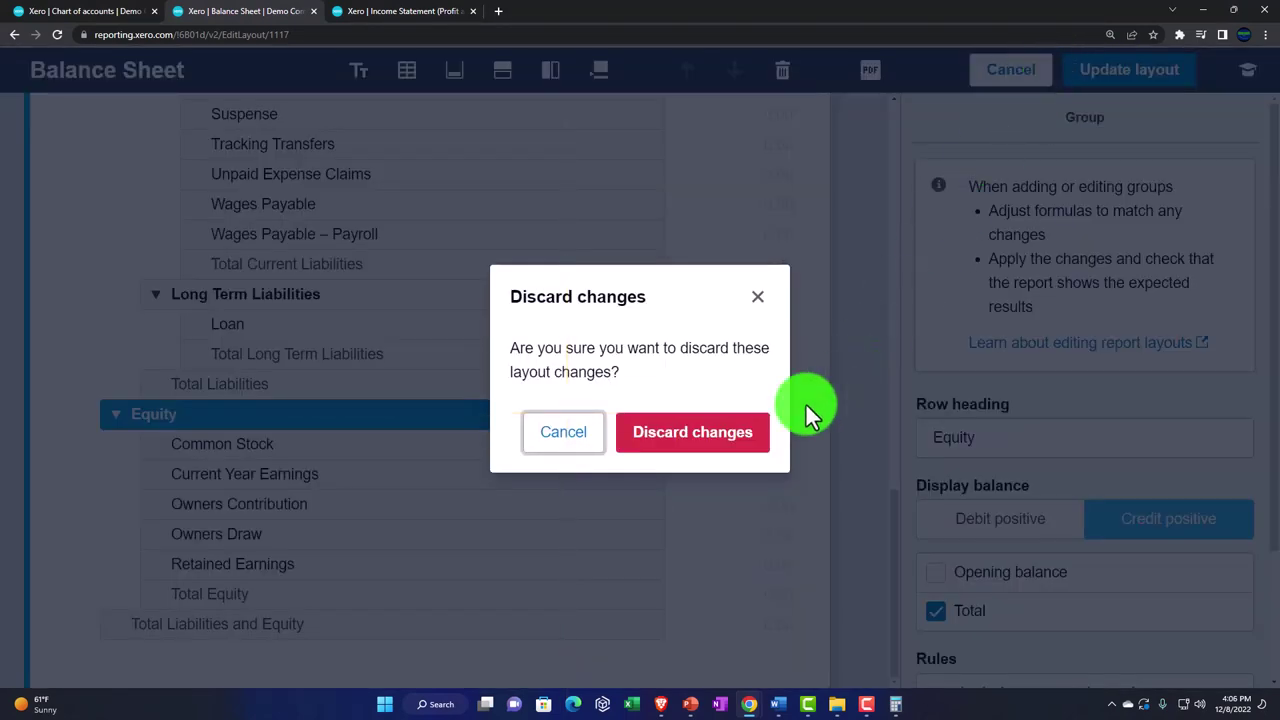
left_click(712, 450)
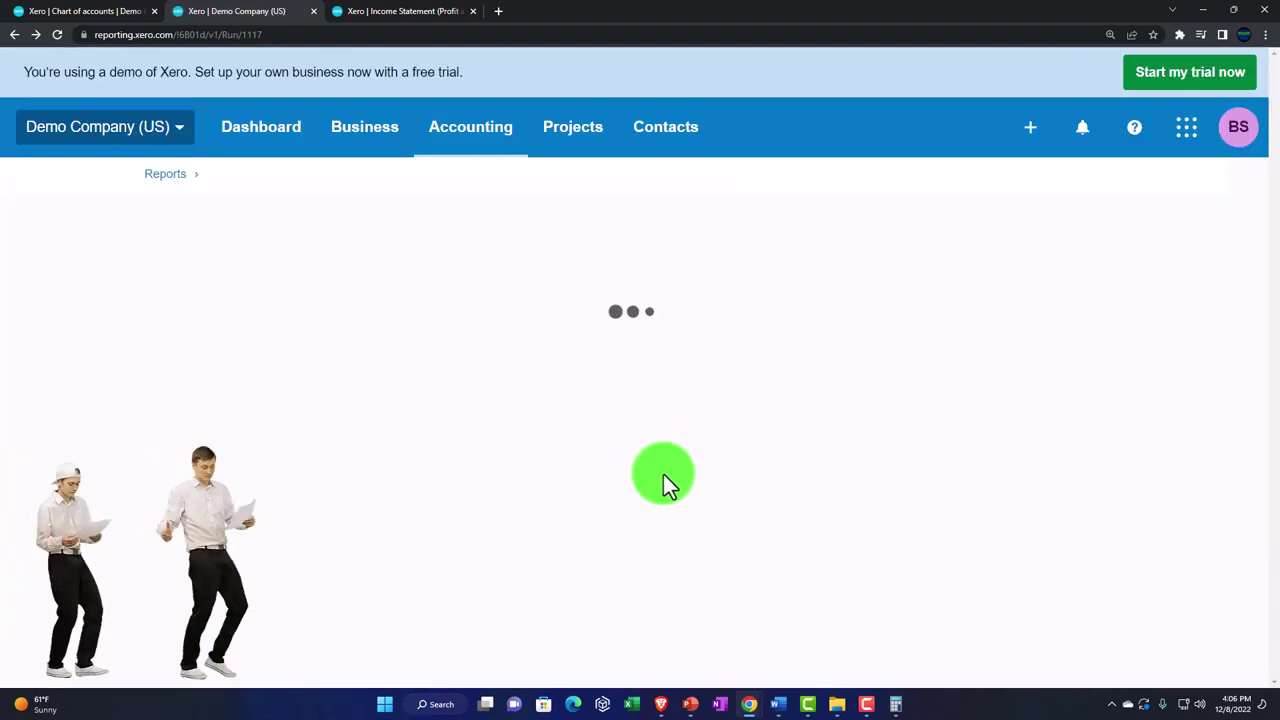
Scroll the Balance Sheet report down to Total Liabilities and Equity of 11,971.67.
scroll(607, 466, "down", 2)
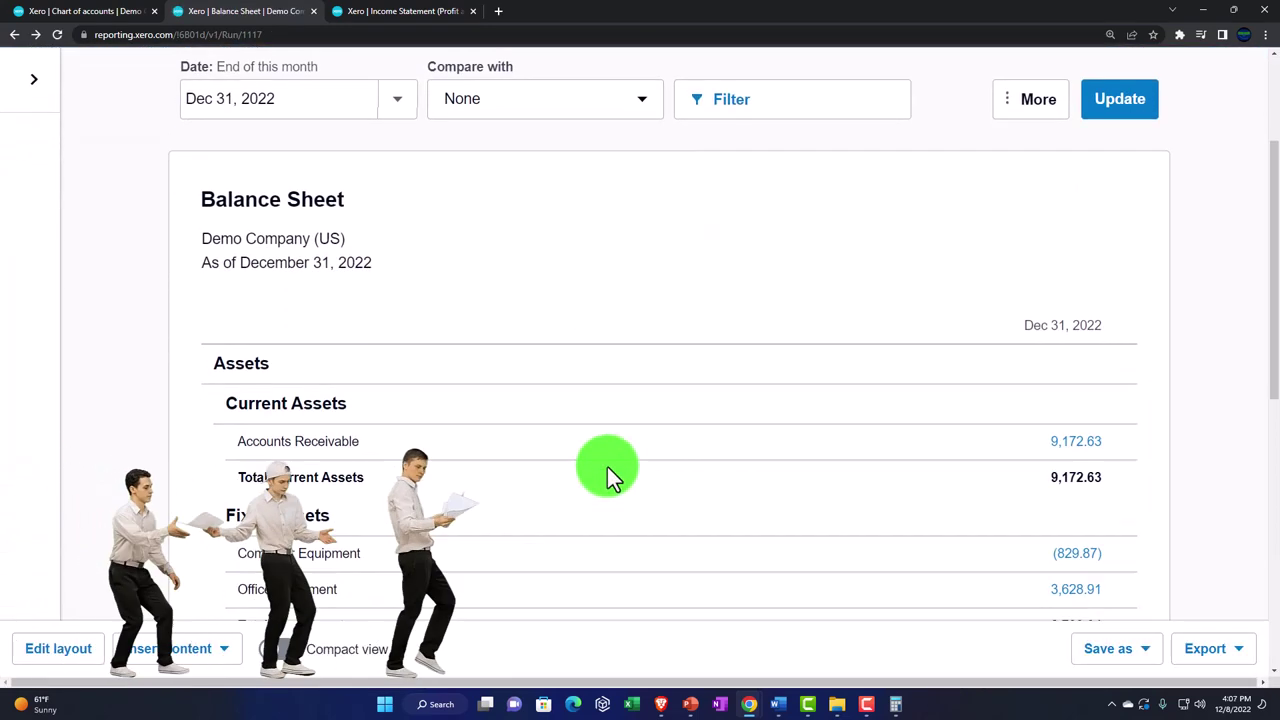
scroll(607, 466, "down", 6)
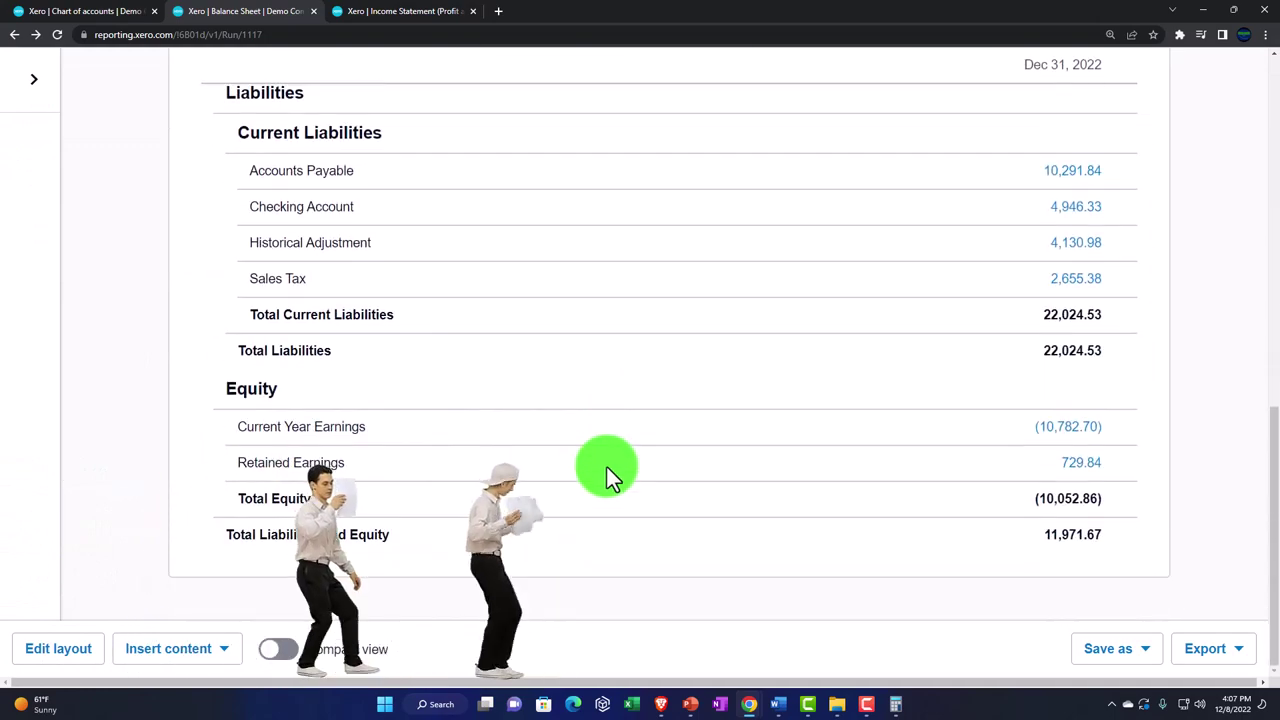
scroll(607, 467, "up", 3)
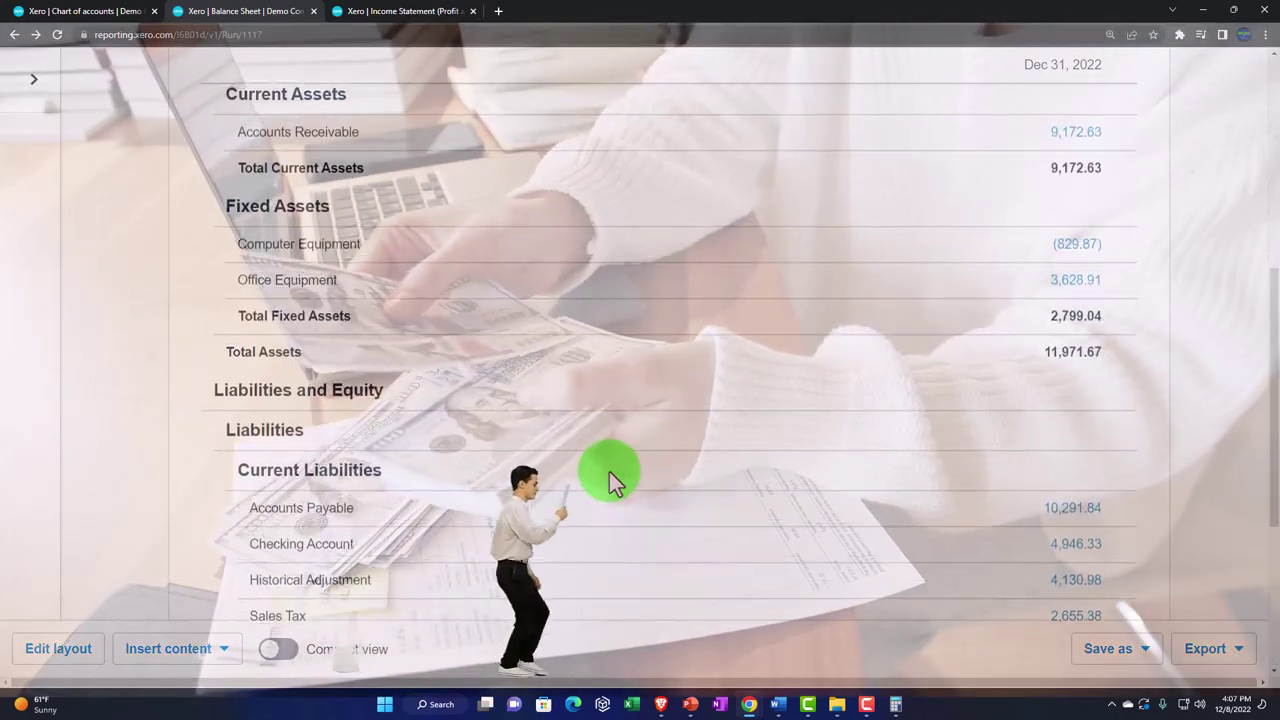
scroll(609, 471, "up", 5)
left_click(1036, 130)
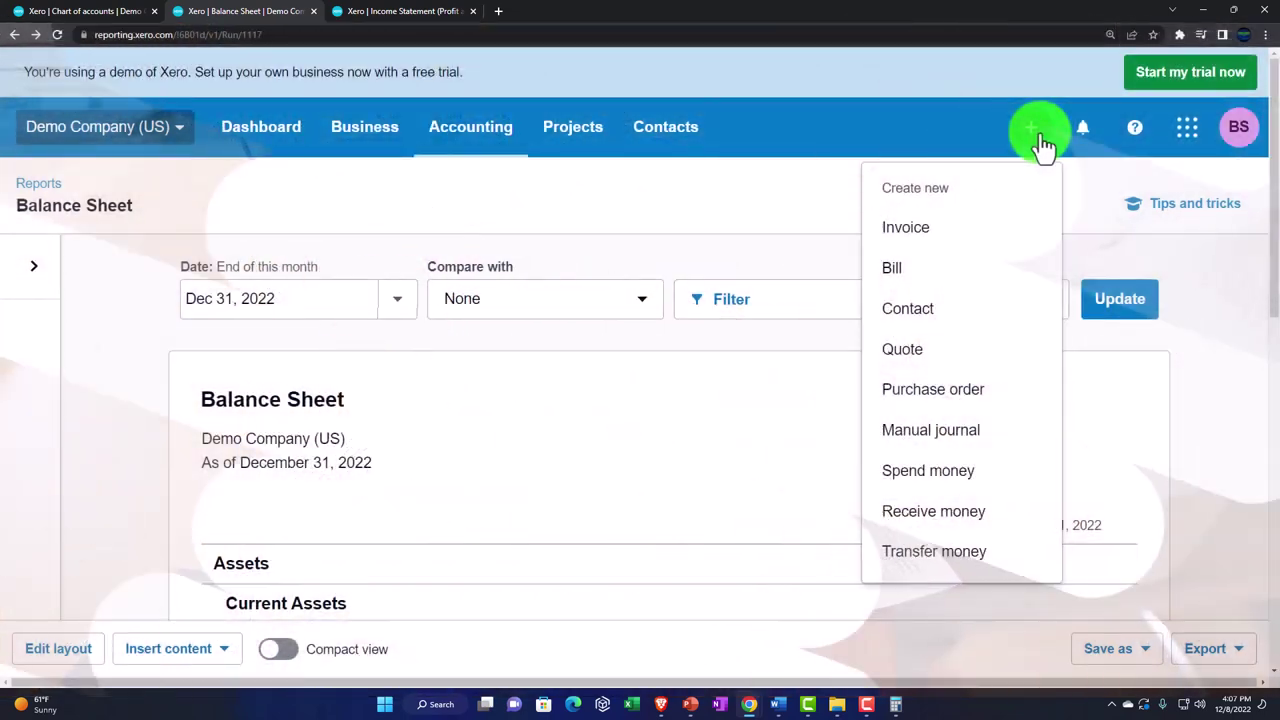
left_click(811, 399)
left_click(149, 500)
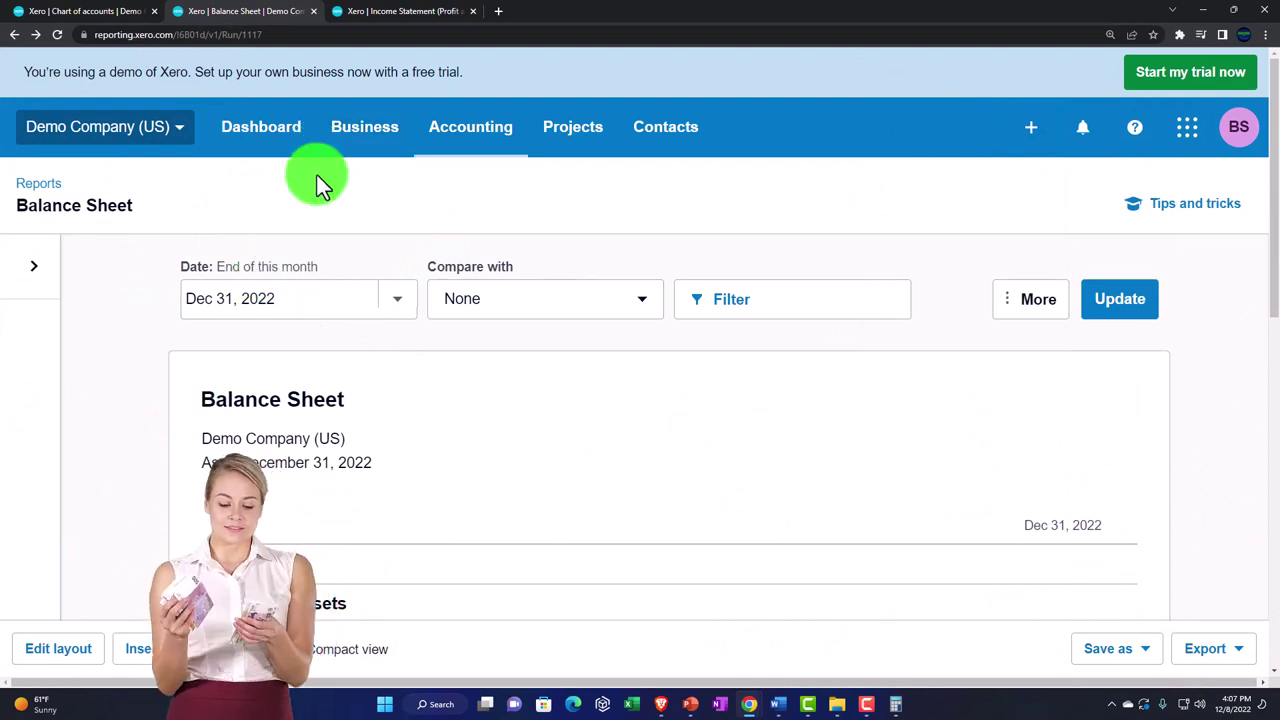
scroll(155, 489, "down", 1)
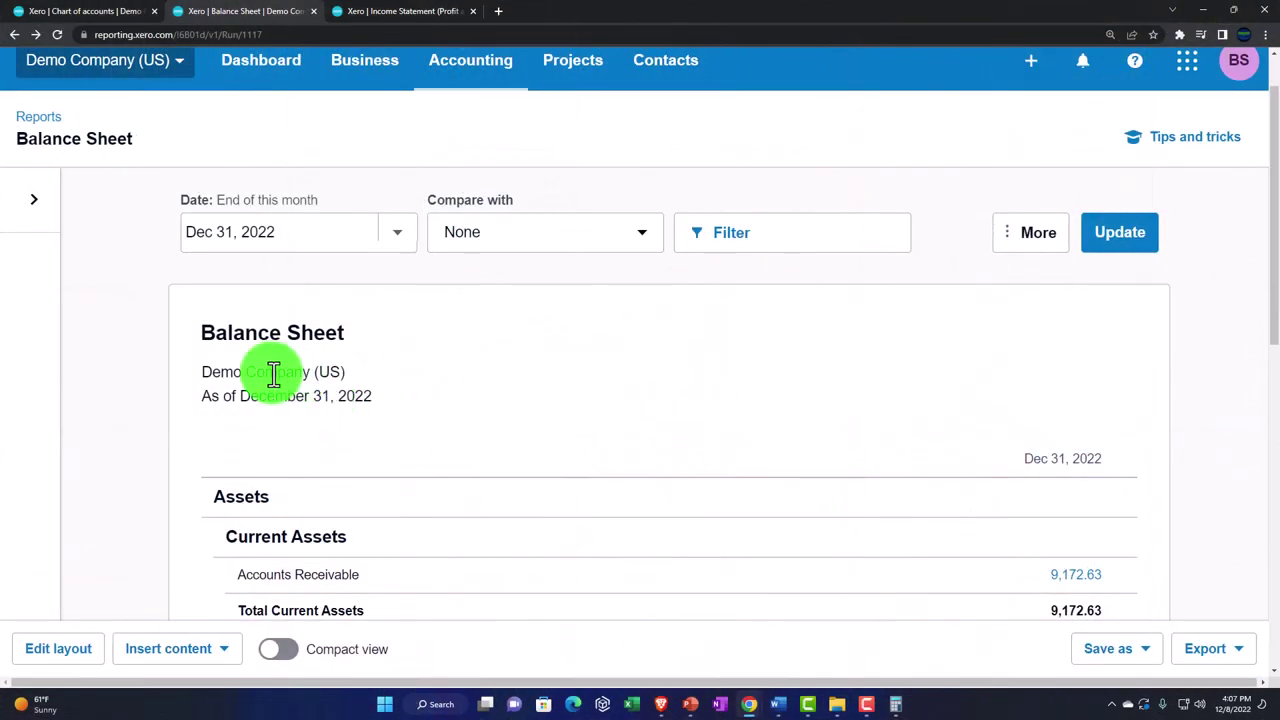
left_click(36, 205)
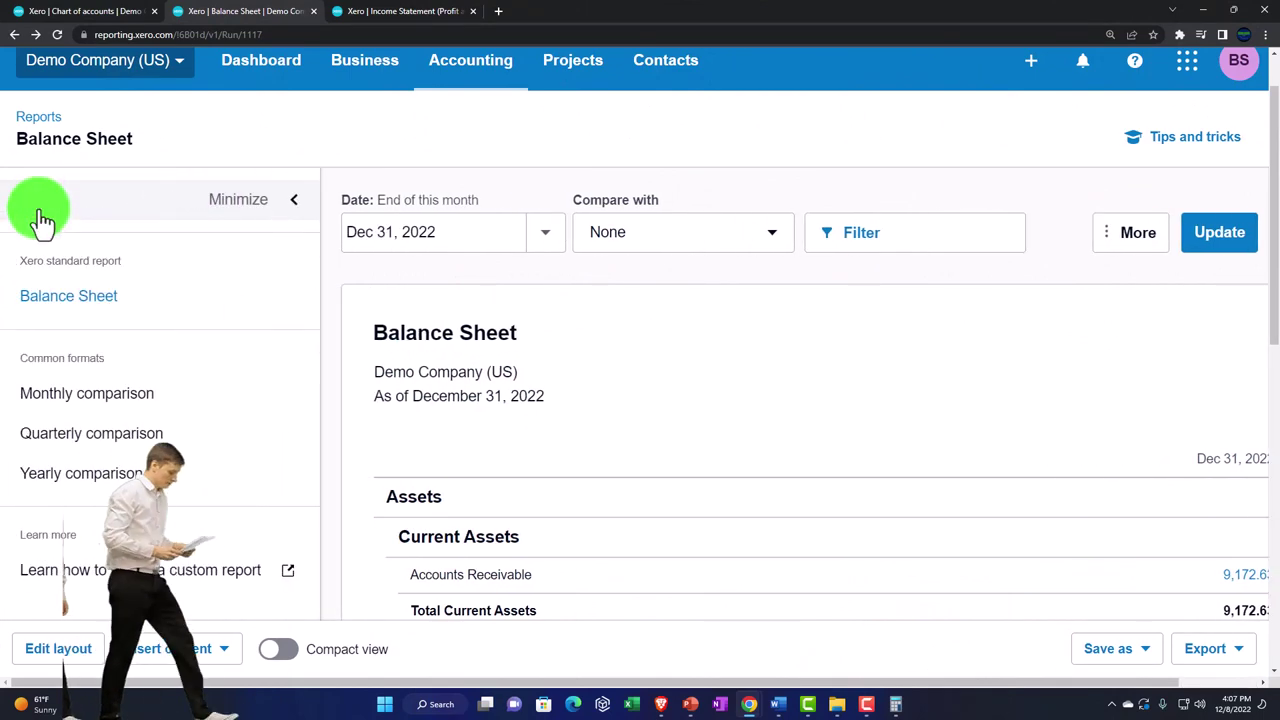
left_click(227, 210)
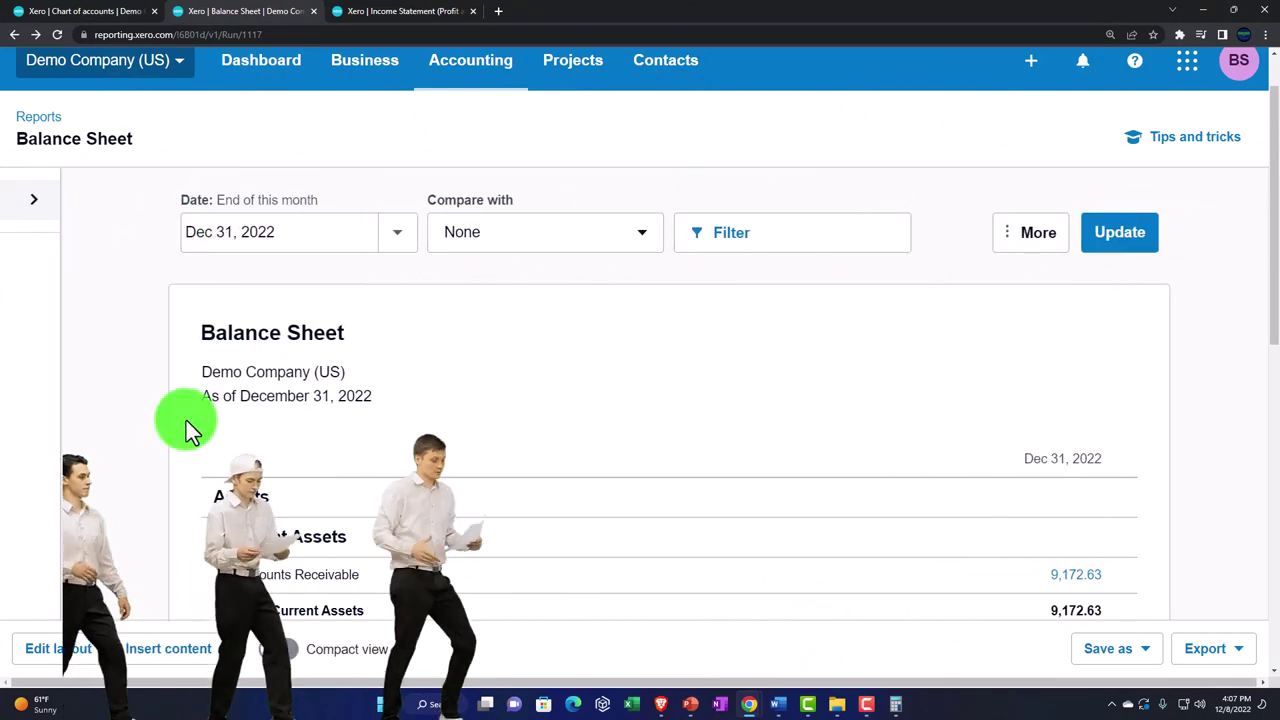